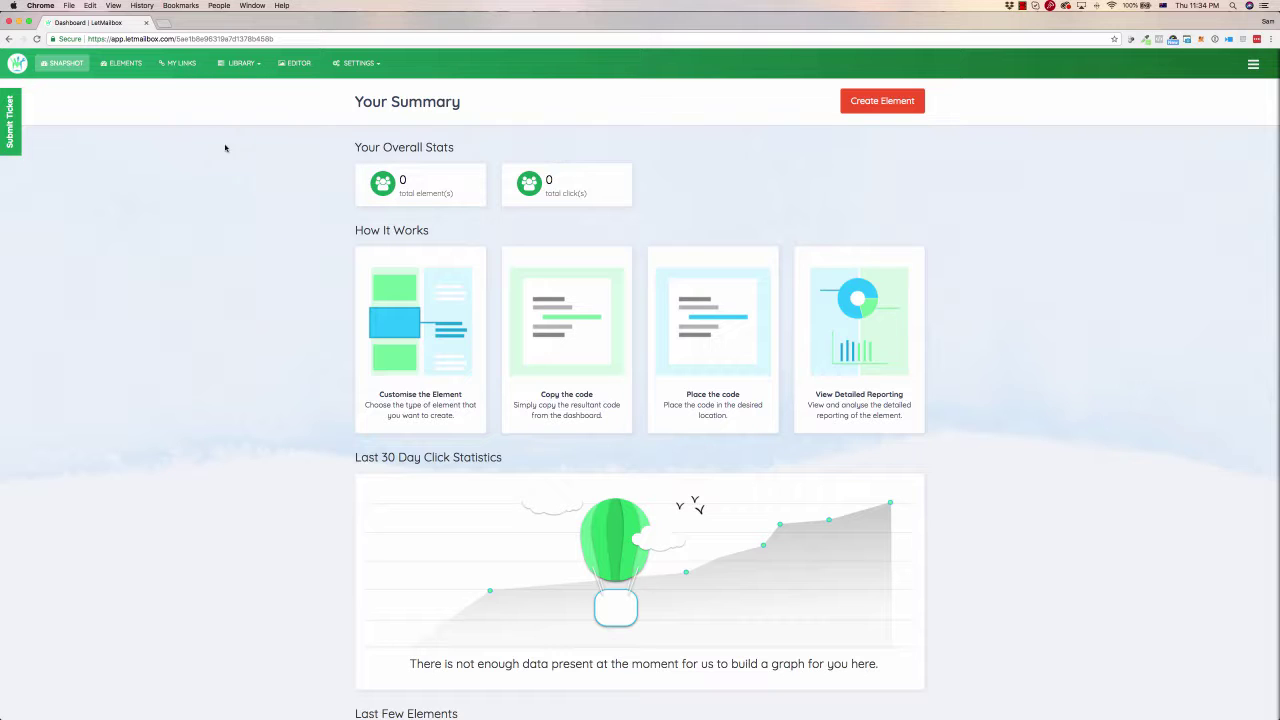
# Step: Open the Elements list and start creating a new element
pyautogui.click(133, 63)
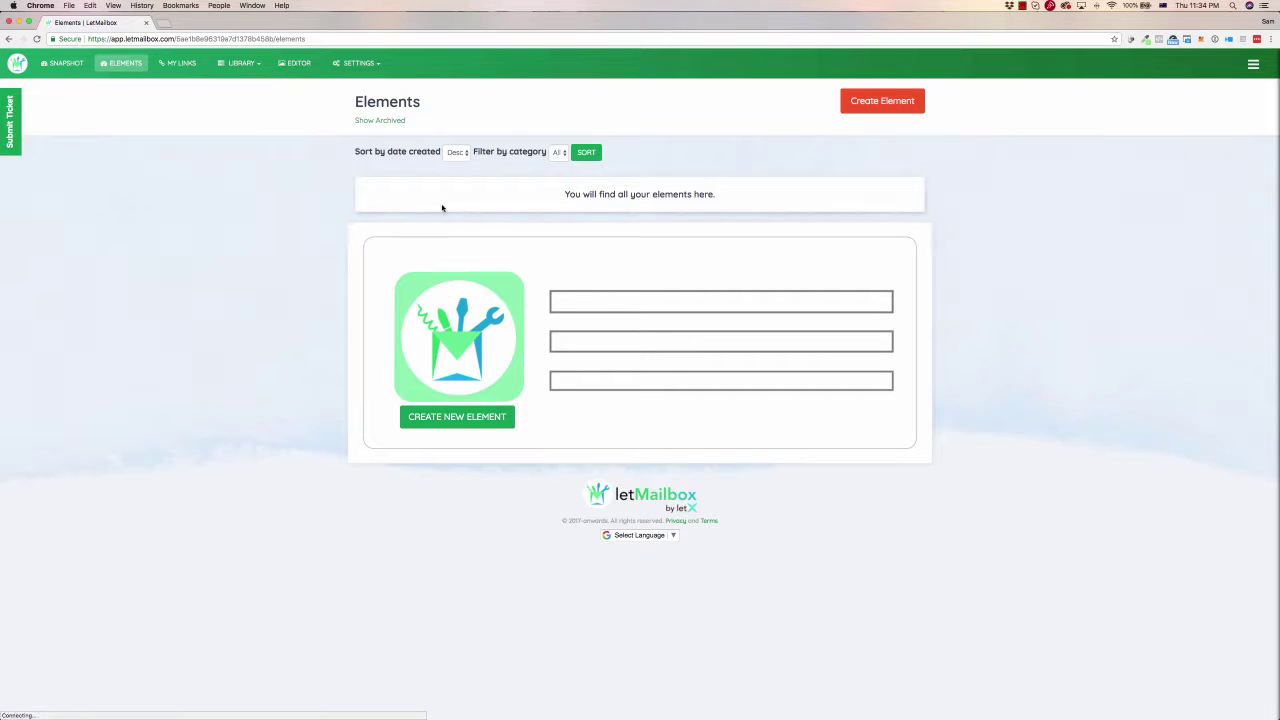
pyautogui.click(447, 418)
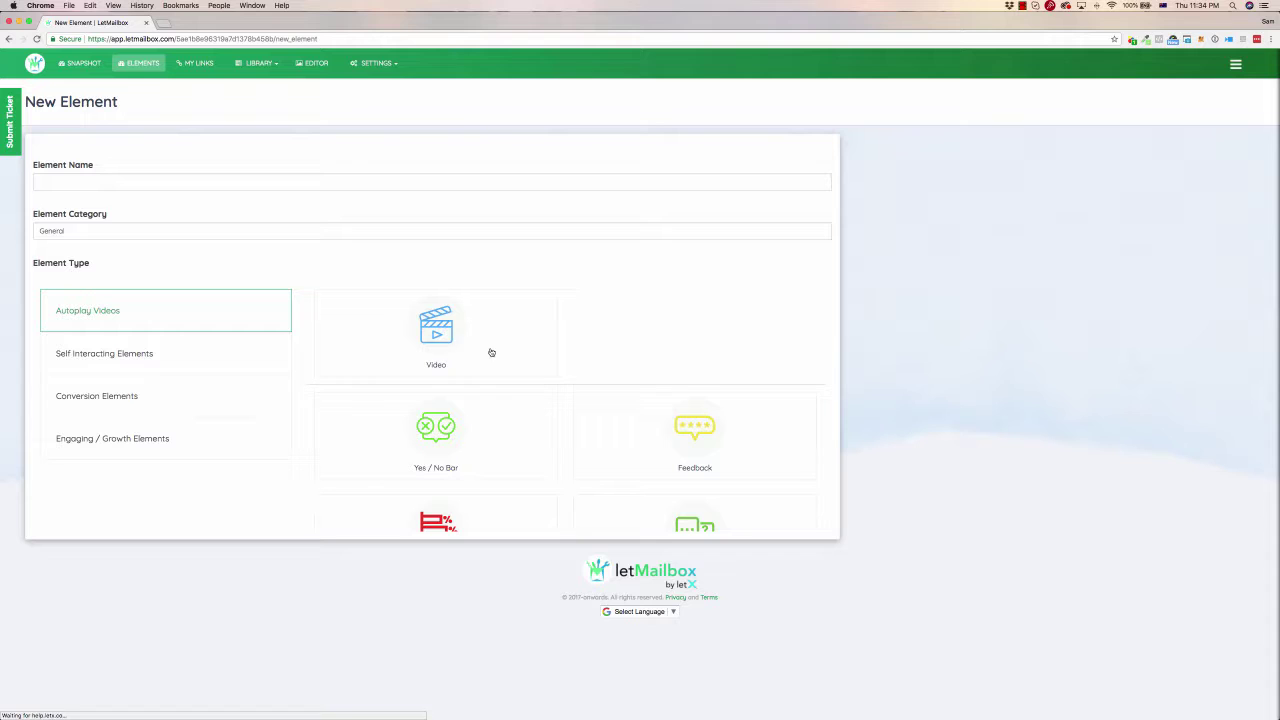
pyautogui.scroll(-2, 451, 338)
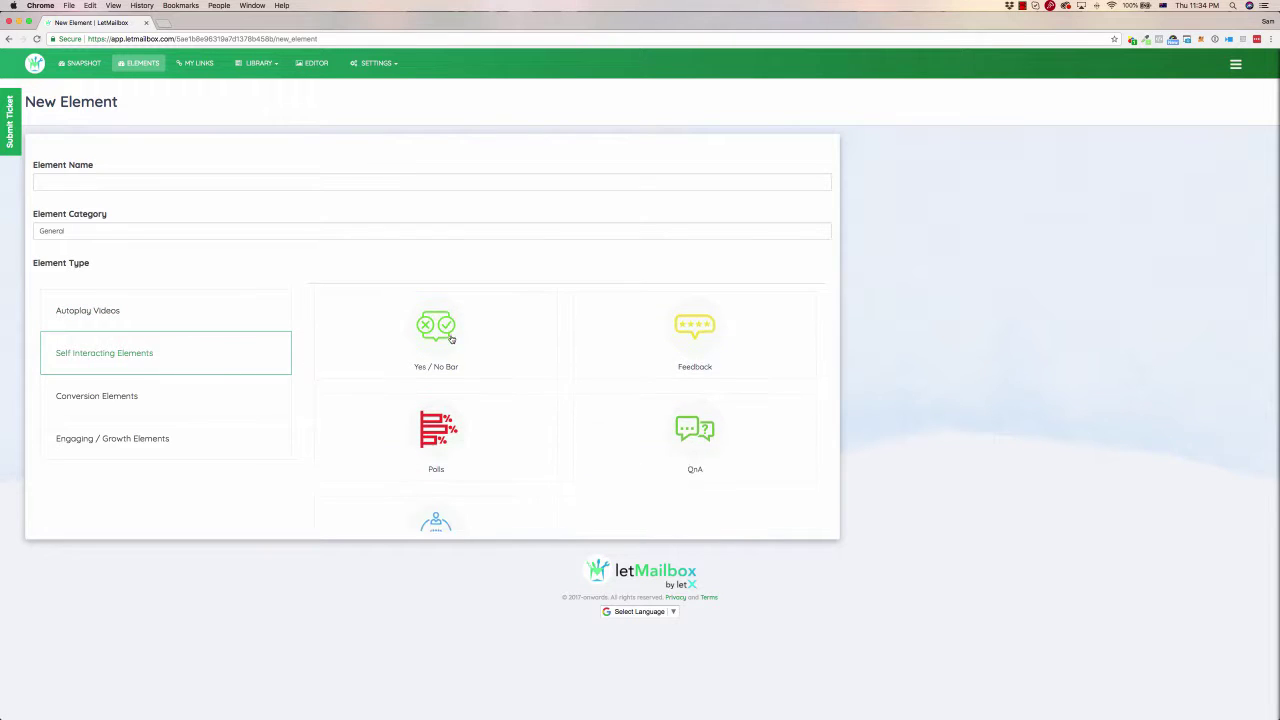
pyautogui.scroll(-1, 470, 330)
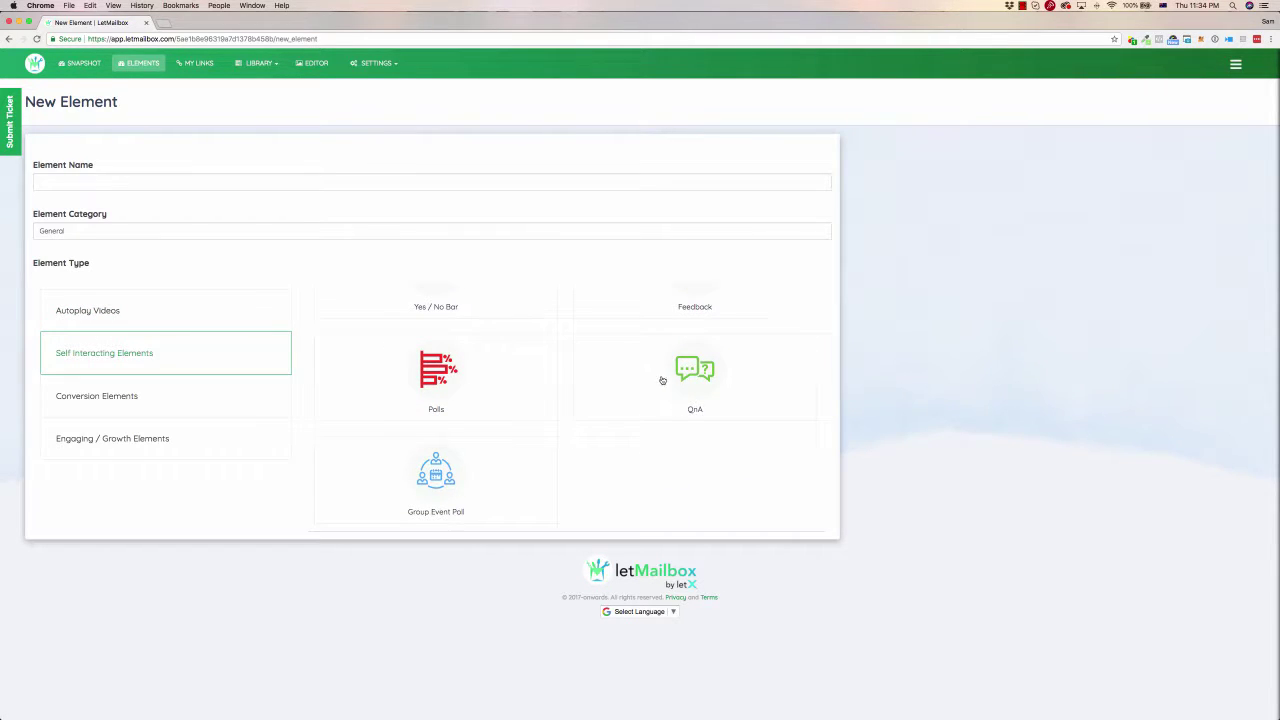
pyautogui.scroll(1, 466, 465)
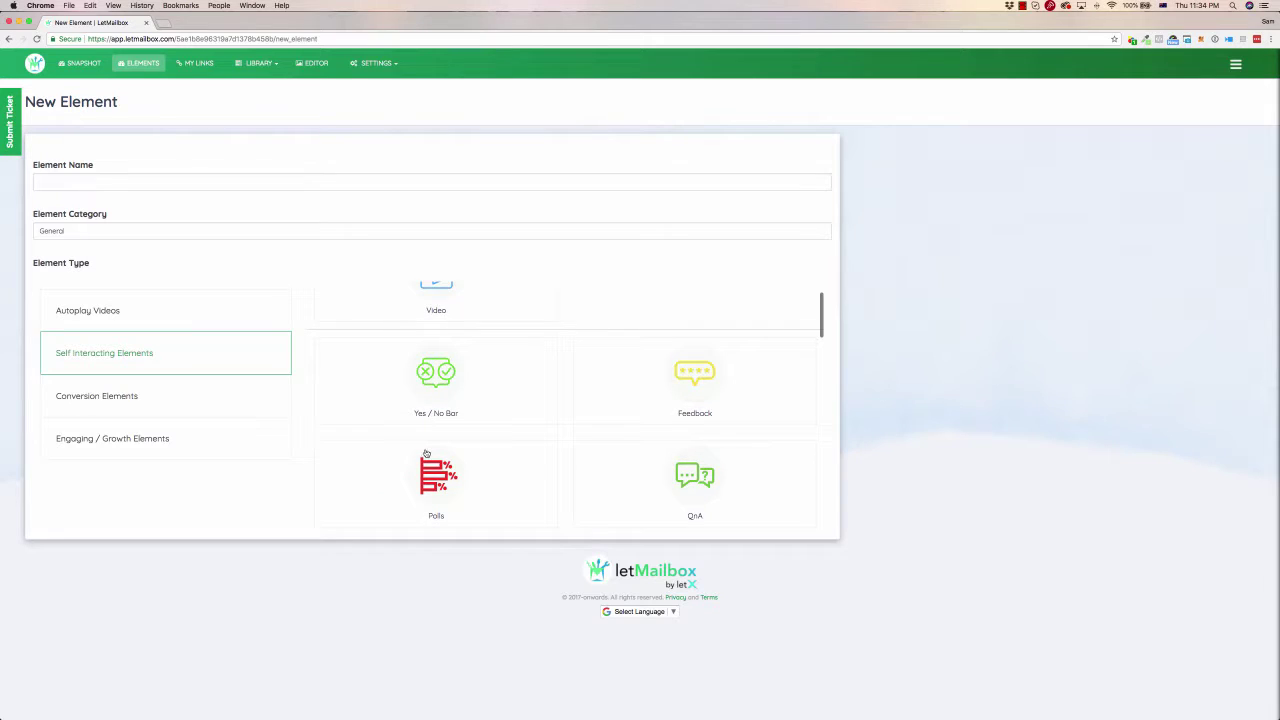
# Step: Browse the Conversion element types, then scroll down to the Google Map, Instagram and Pinterest embeds
pyautogui.click(139, 396)
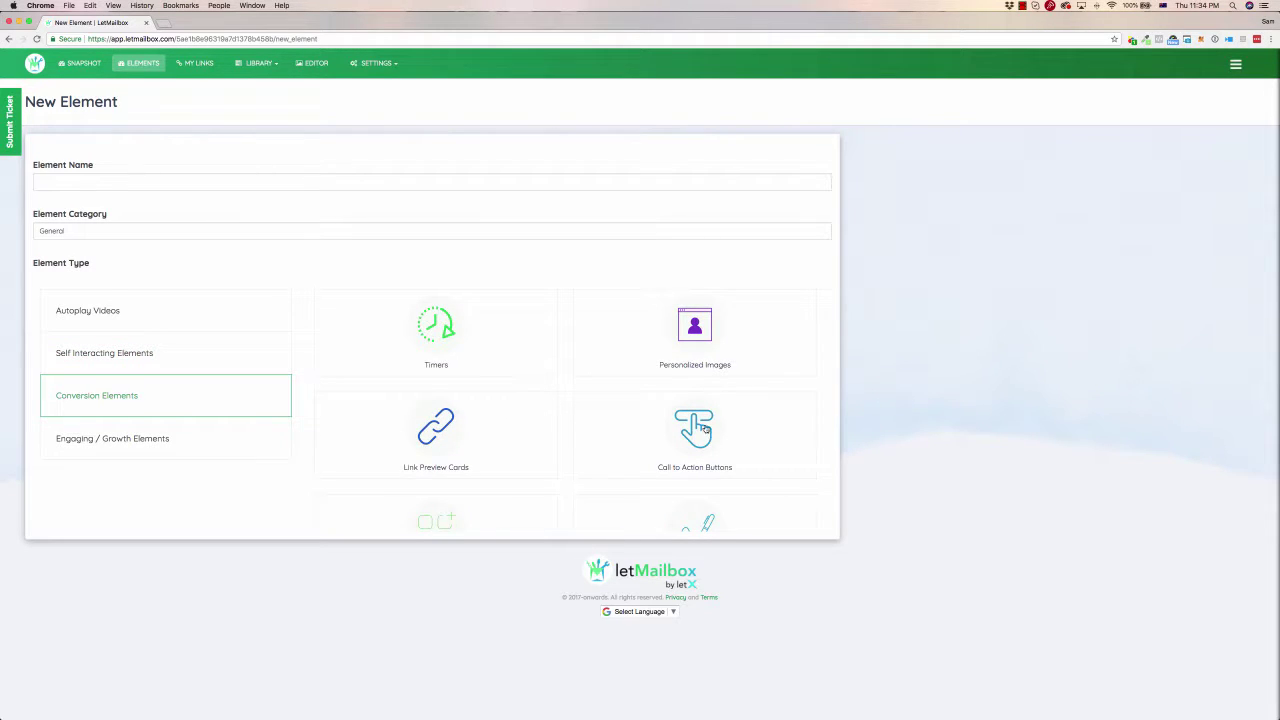
pyautogui.scroll(-2, 700, 420)
pyautogui.scroll(-1, 670, 425)
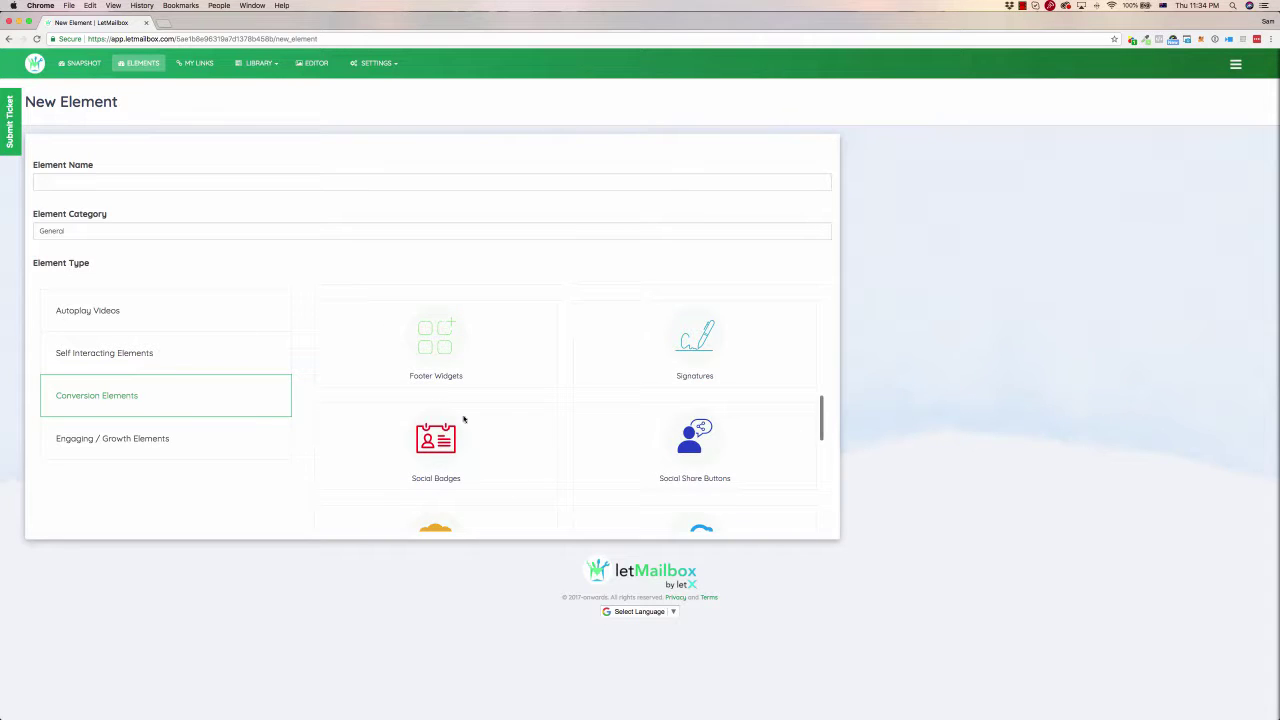
pyautogui.scroll(-3, 446, 397)
pyautogui.scroll(1, 700, 336)
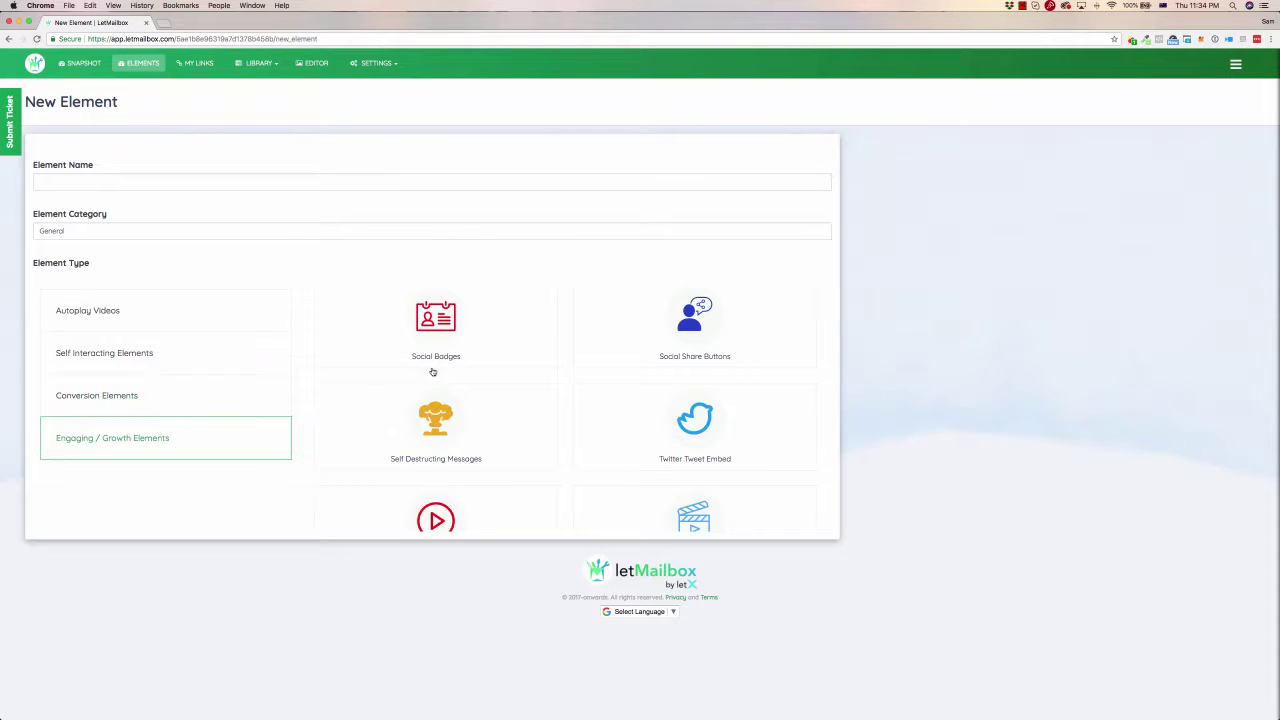
pyautogui.scroll(-3, 470, 370)
pyautogui.scroll(-2, 494, 369)
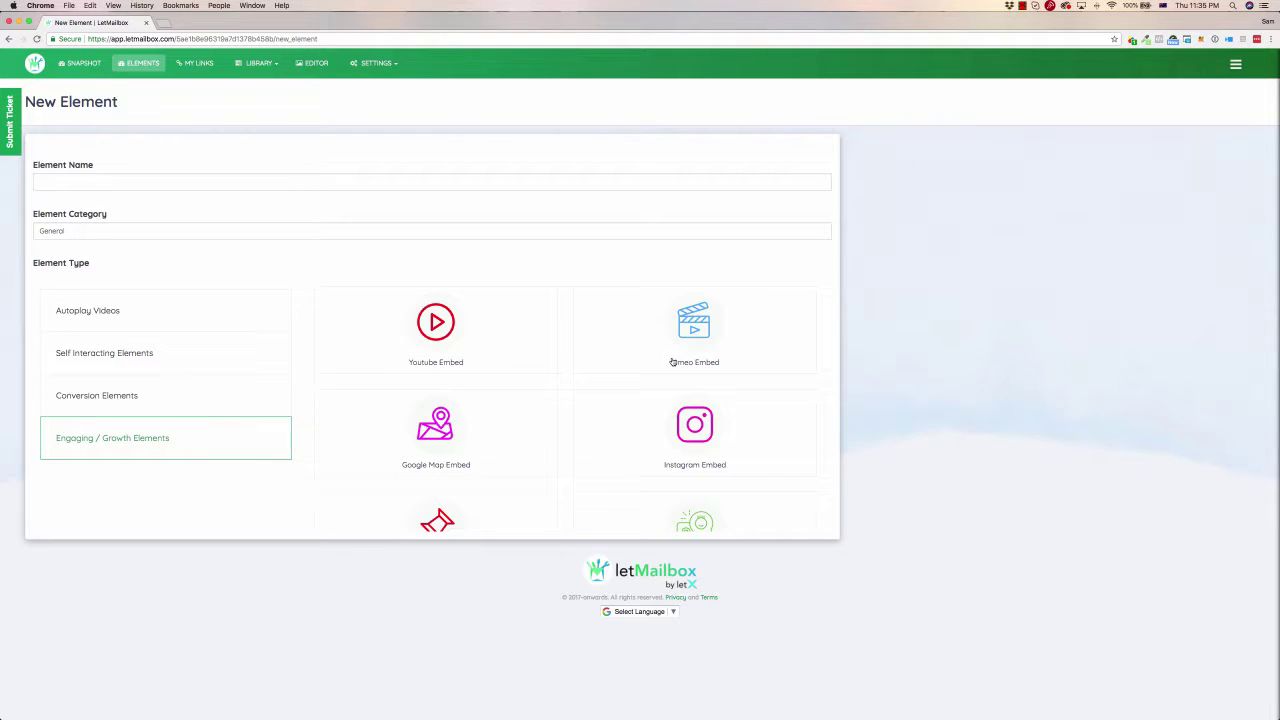
pyautogui.scroll(-3, 661, 446)
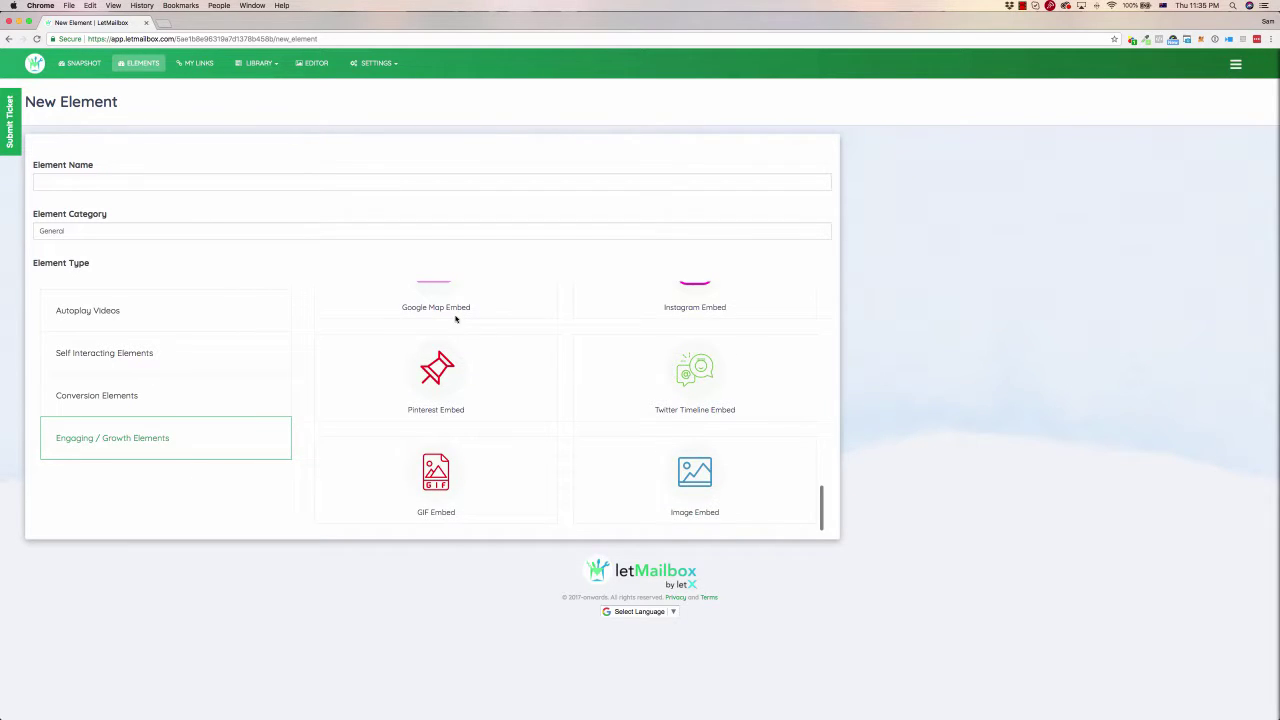
pyautogui.scroll(1, 482, 330)
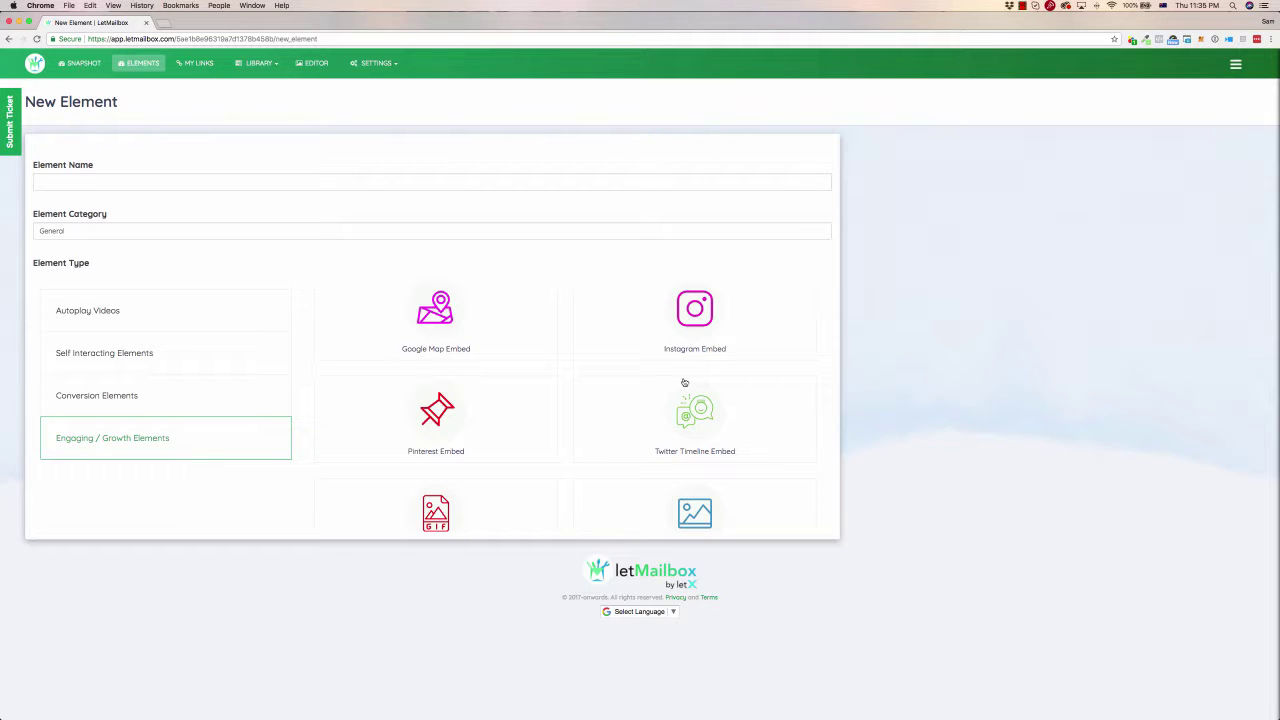
# Step: Scroll the element-type grid back up to the top
pyautogui.scroll(3, 792, 355)
pyautogui.scroll(2, 792, 355)
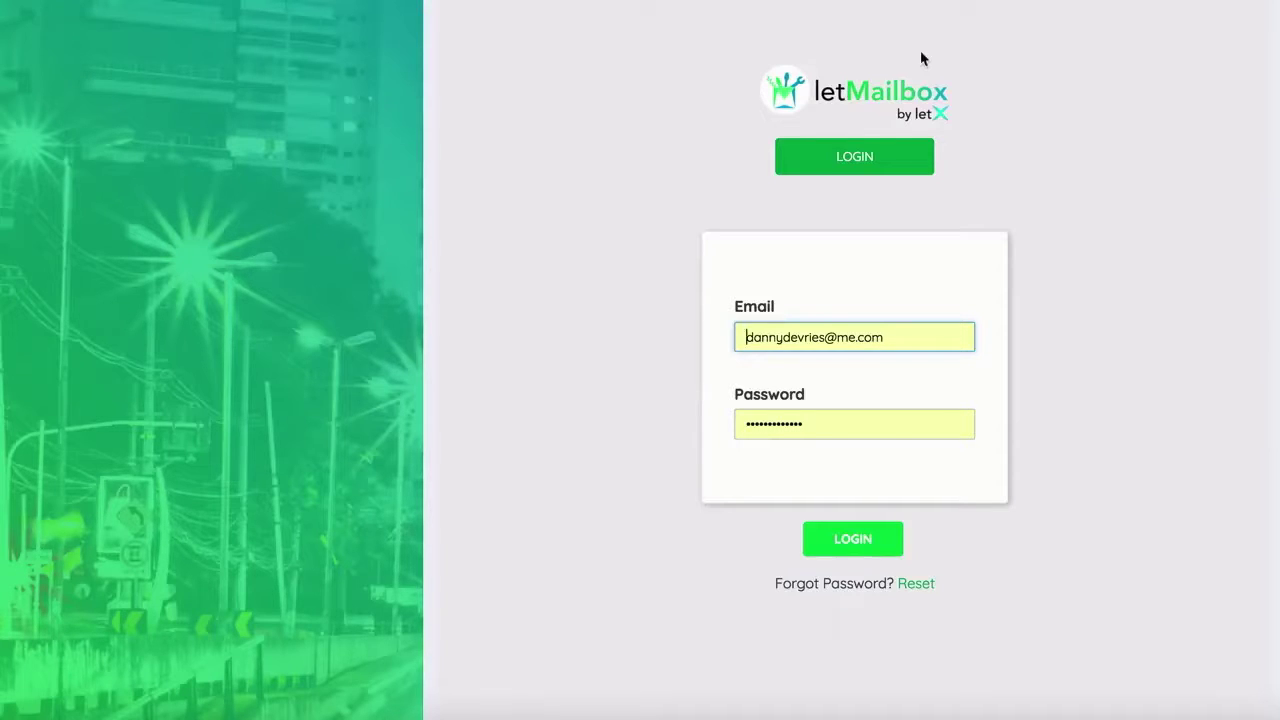
# Step: Sign in, review the dashboard's 25 elements, 262 clicks and recent elements, then open Elements
pyautogui.click(887, 540)
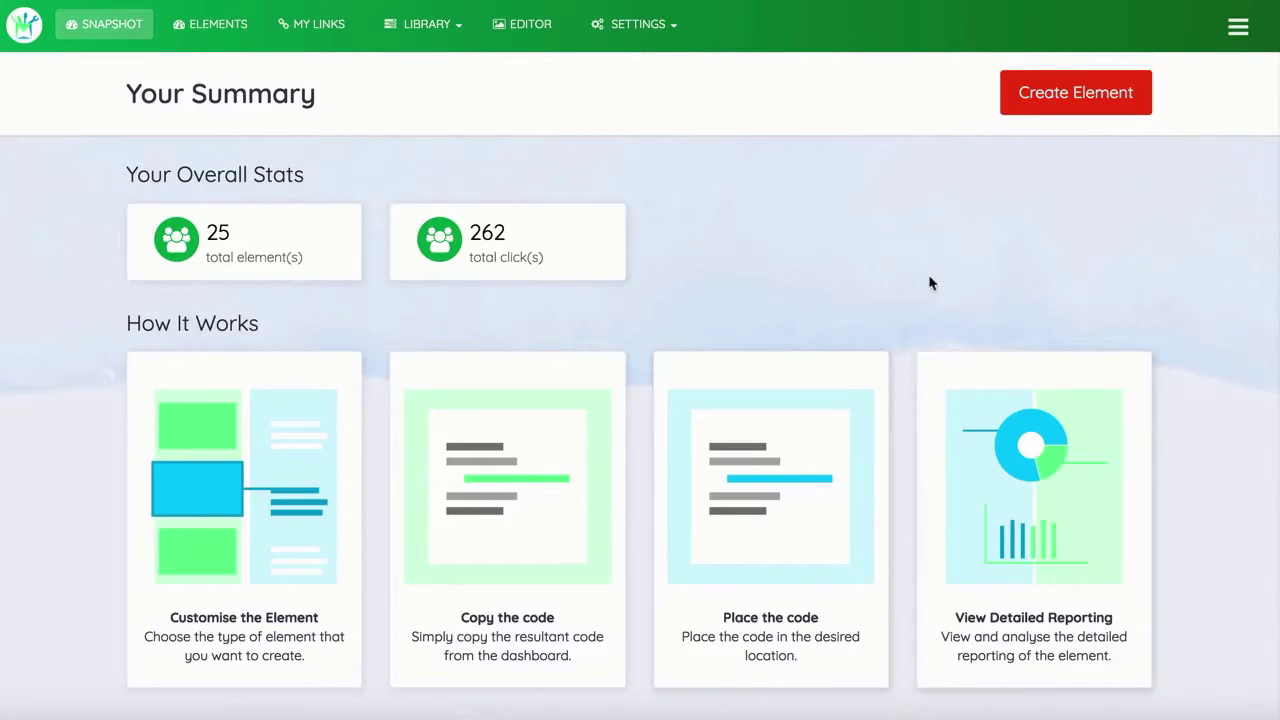
pyautogui.scroll(-2, 928, 283)
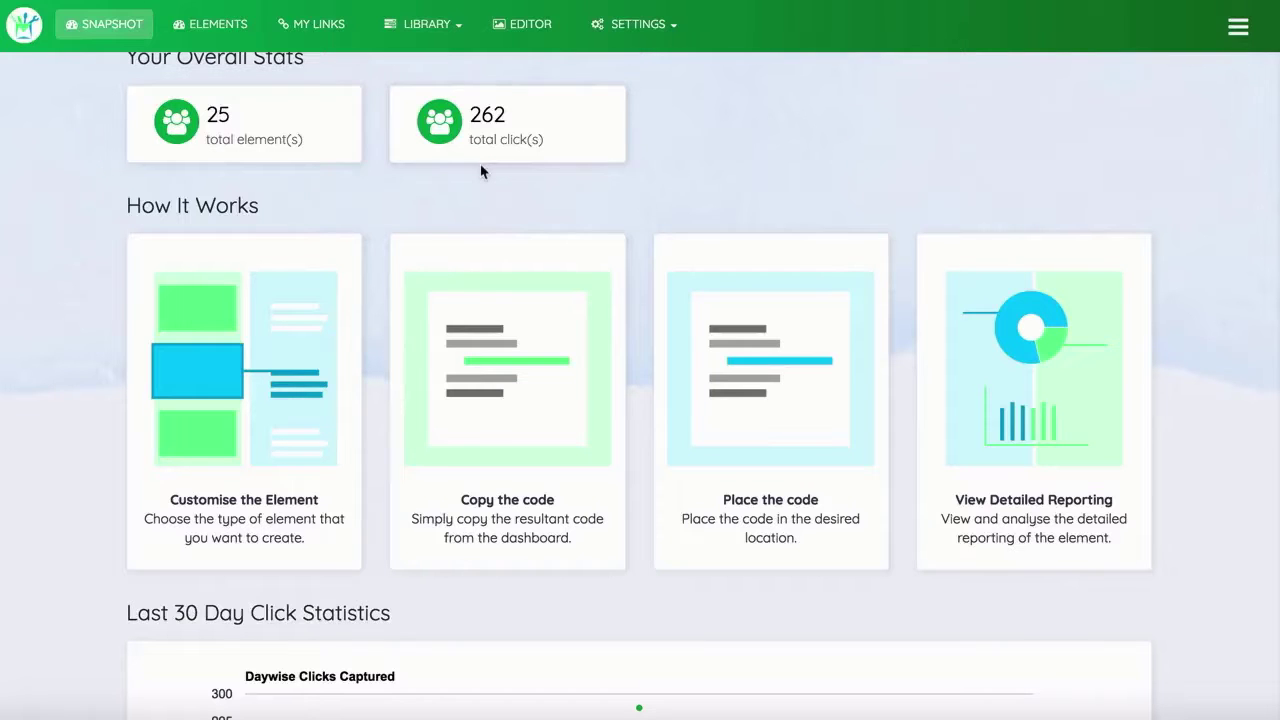
pyautogui.scroll(-3, 481, 170)
pyautogui.scroll(-5, 481, 172)
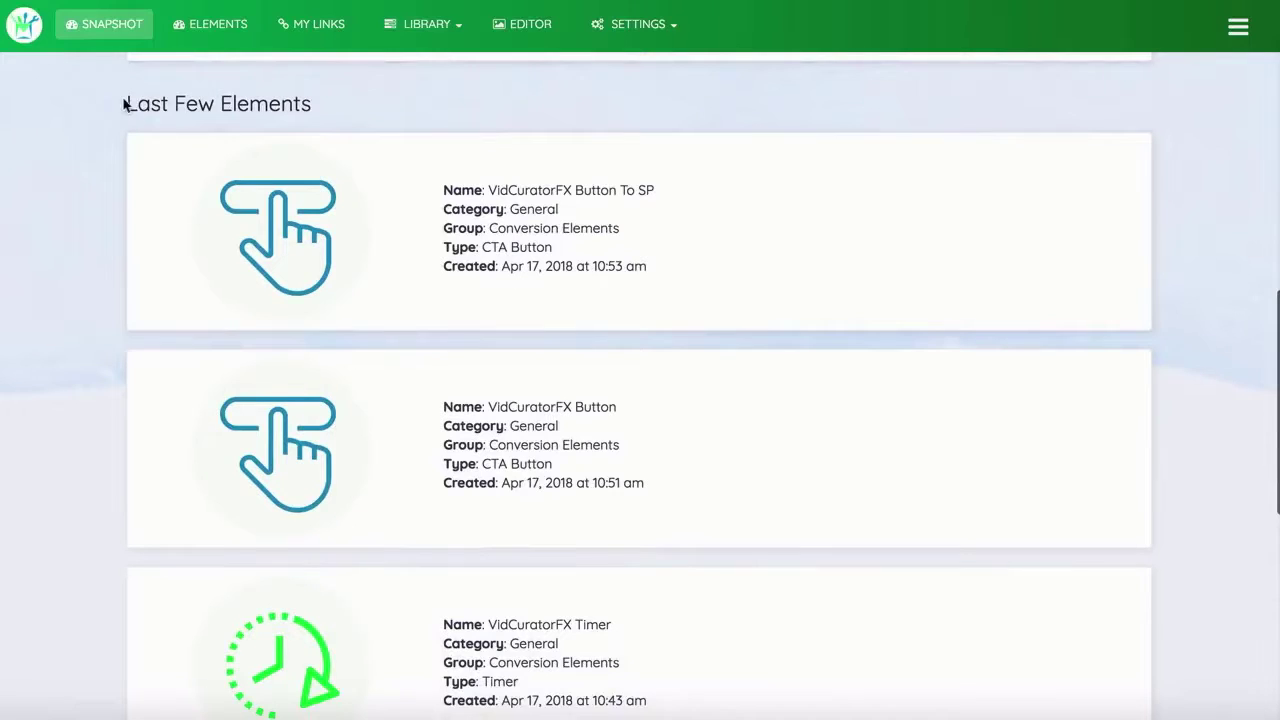
pyautogui.moveTo(126, 103); pyautogui.dragTo(411, 129)
pyautogui.scroll(-5, 504, 220)
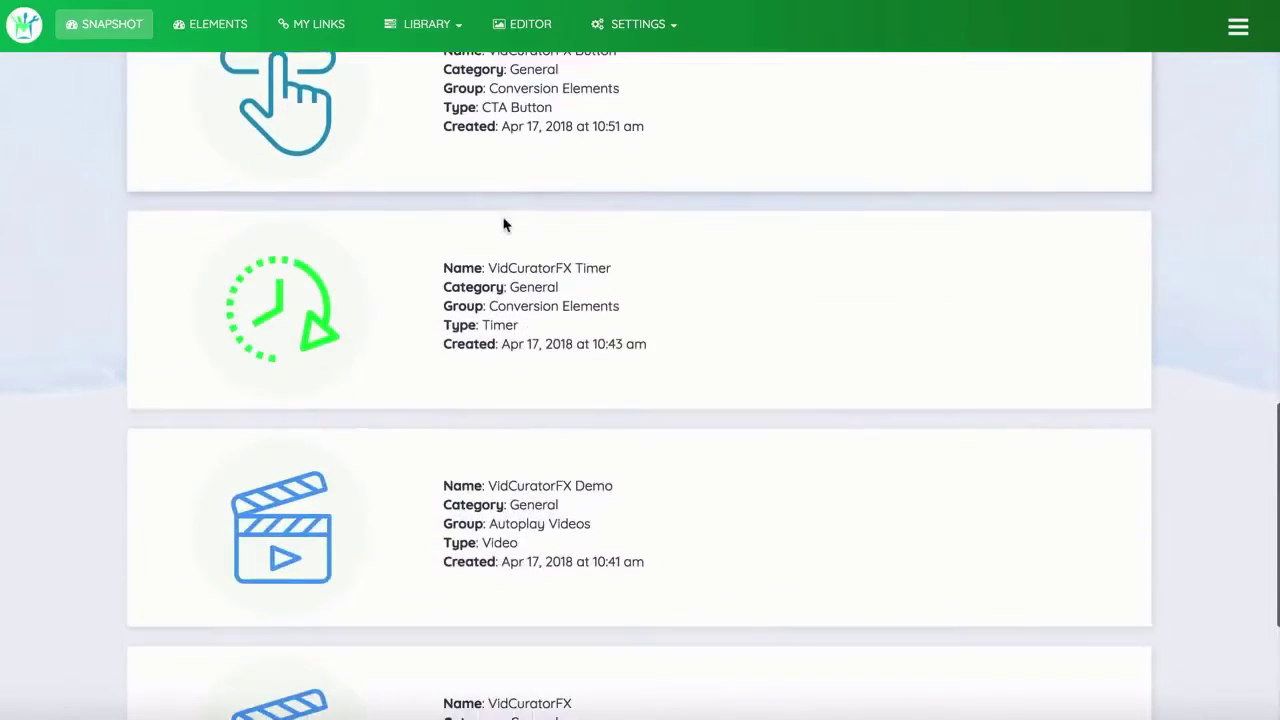
pyautogui.scroll(12, 505, 223)
pyautogui.scroll(3, 504, 222)
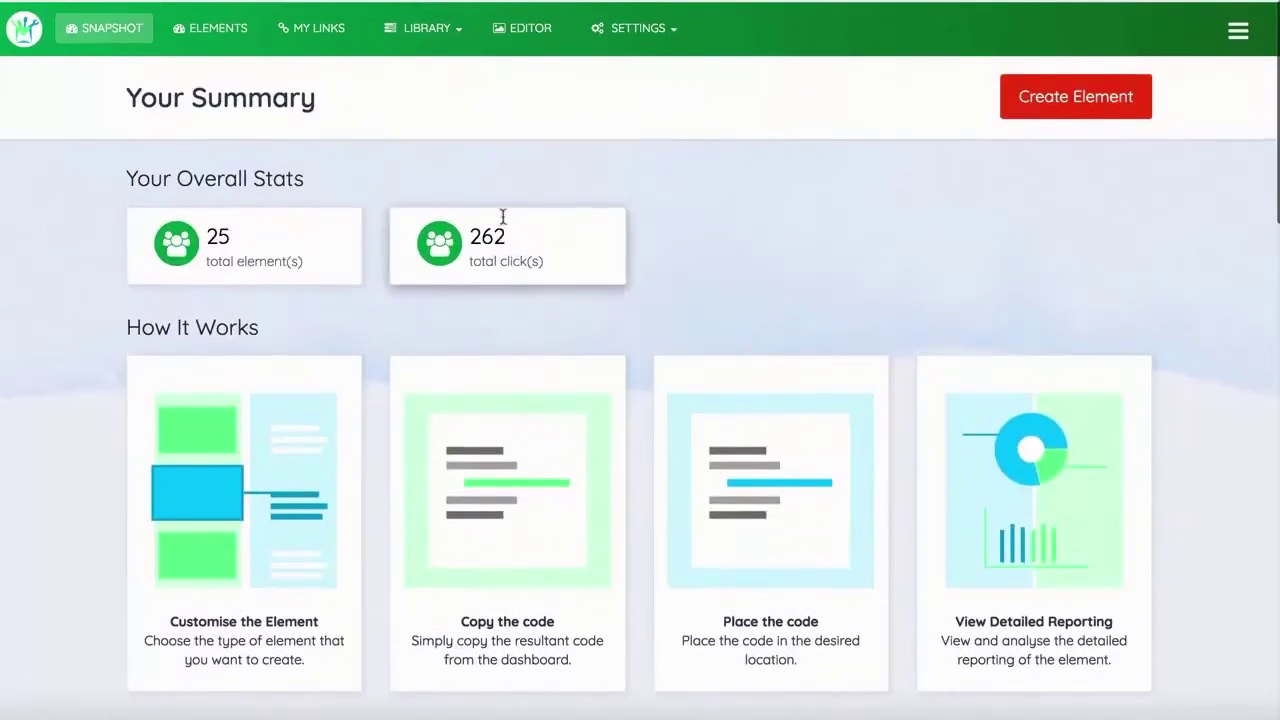
pyautogui.click(205, 30)
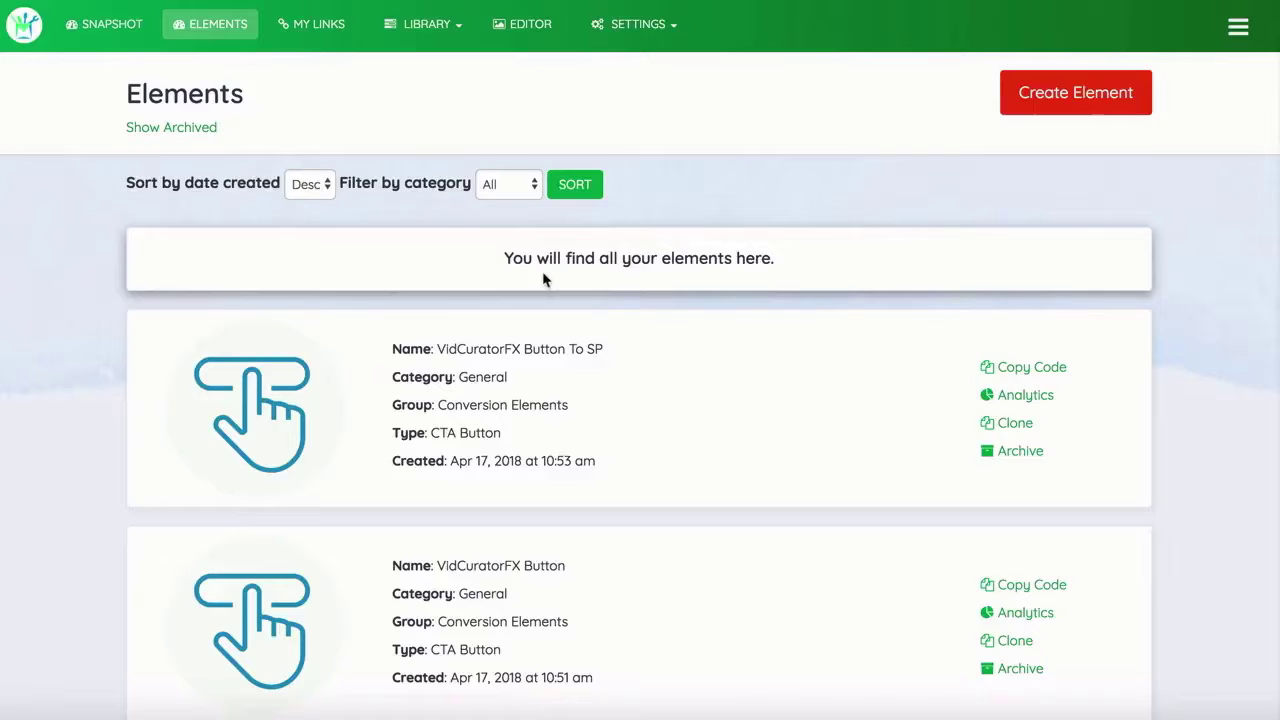
# Step: Start a new element named 'New Element', keeping the category General
pyautogui.scroll(-8, 543, 279)
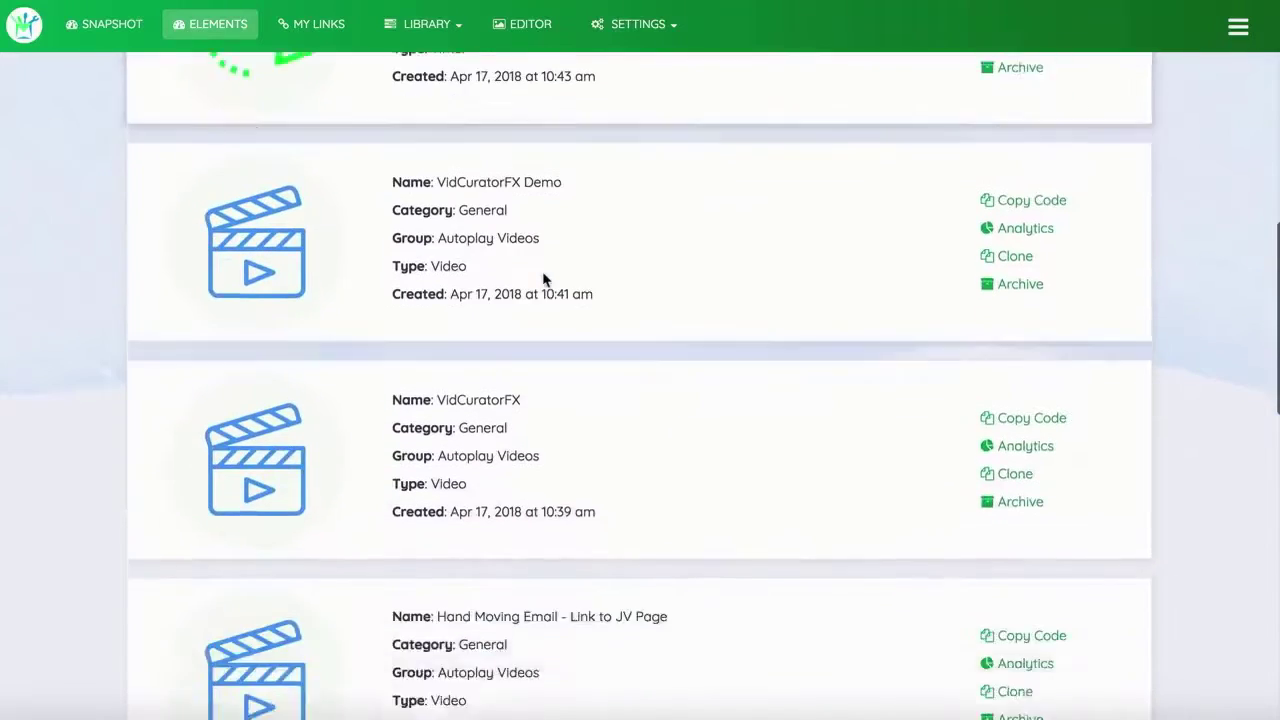
pyautogui.scroll(8, 543, 279)
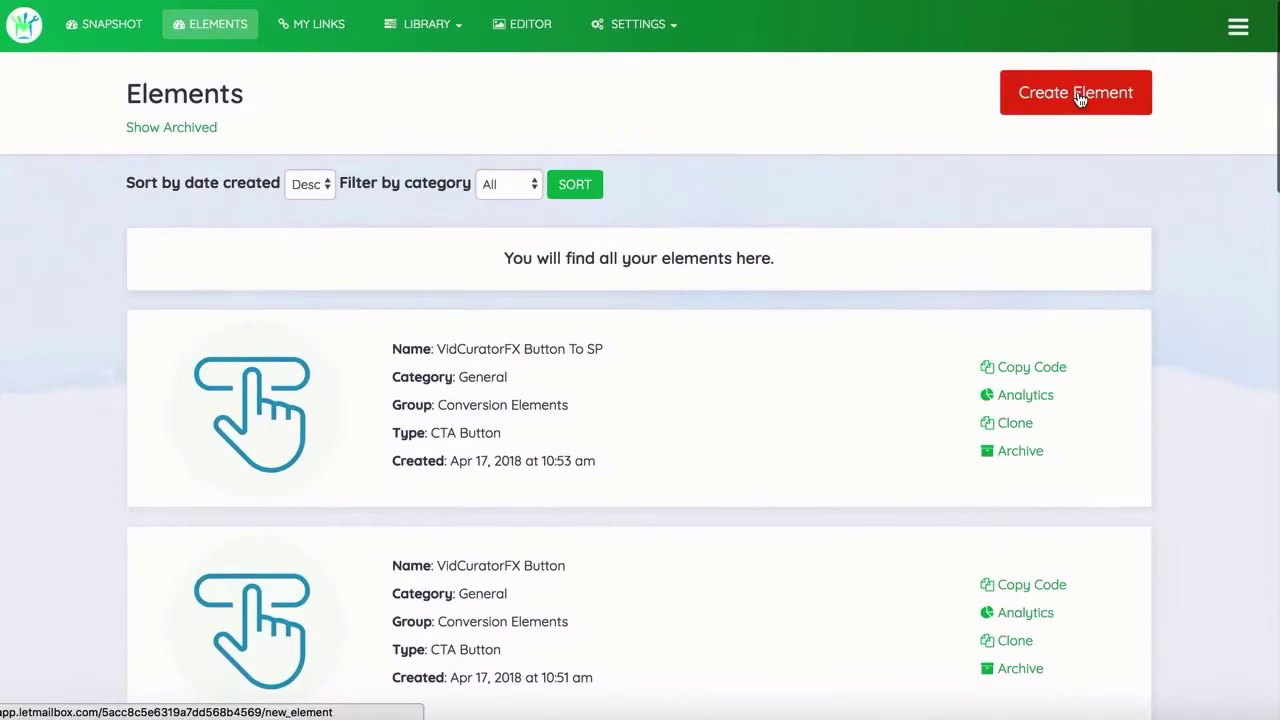
pyautogui.click(1079, 98)
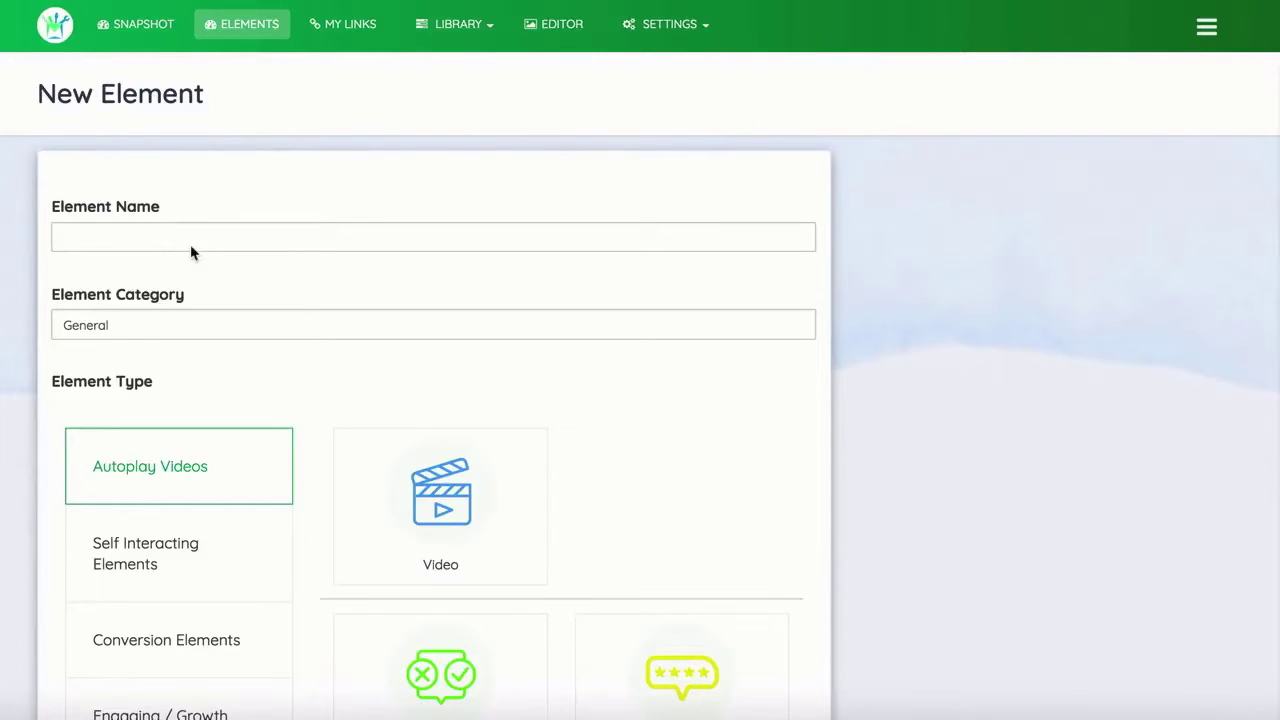
pyautogui.click(191, 246)
pyautogui.write('N')
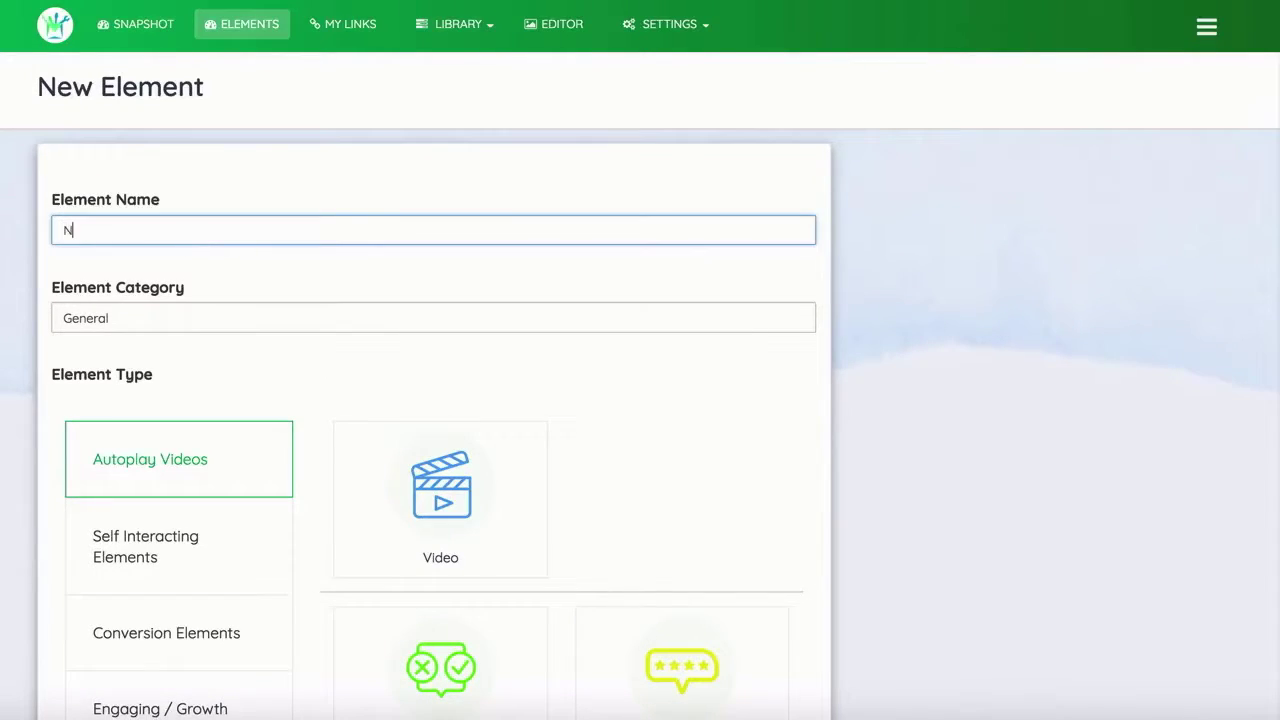
pyautogui.write('ew Element')
pyautogui.click(150, 323)
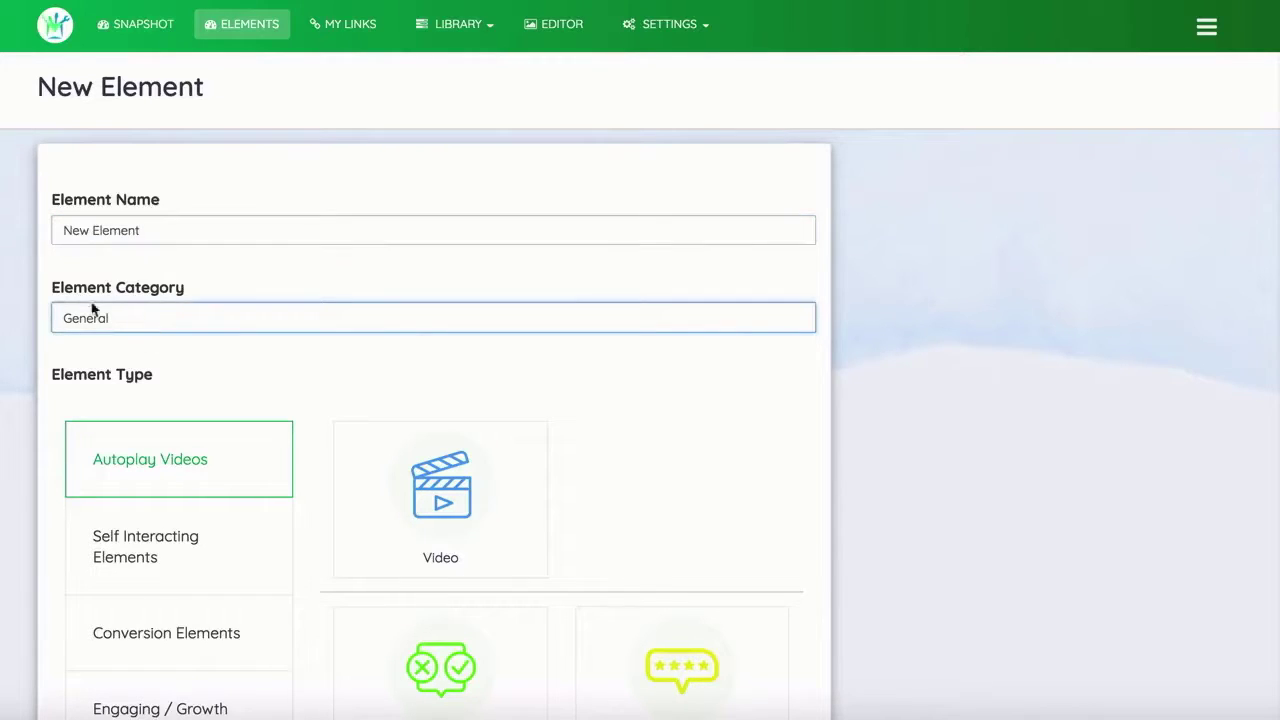
pyautogui.moveTo(124, 318); pyautogui.dragTo(234, 284)
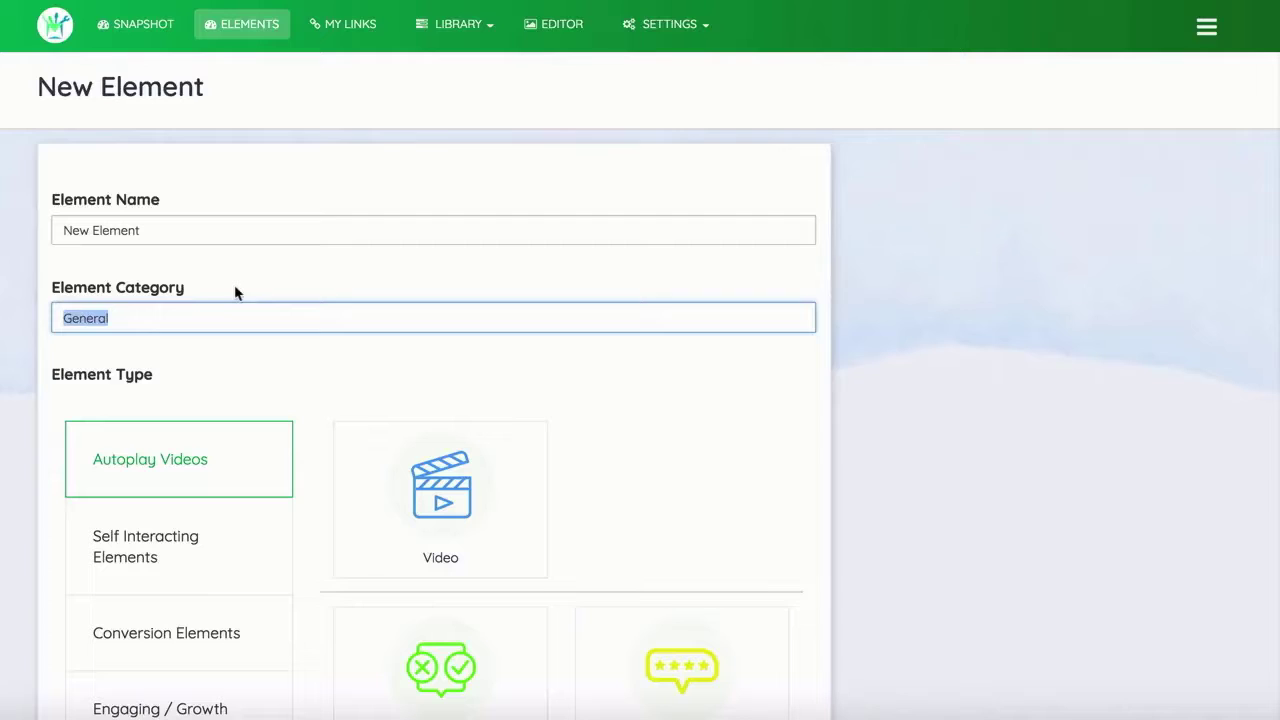
pyautogui.click(240, 282)
# Step: Browse the Self Interacting, Conversion and Engaging / Growth element types
pyautogui.scroll(-1, 405, 437)
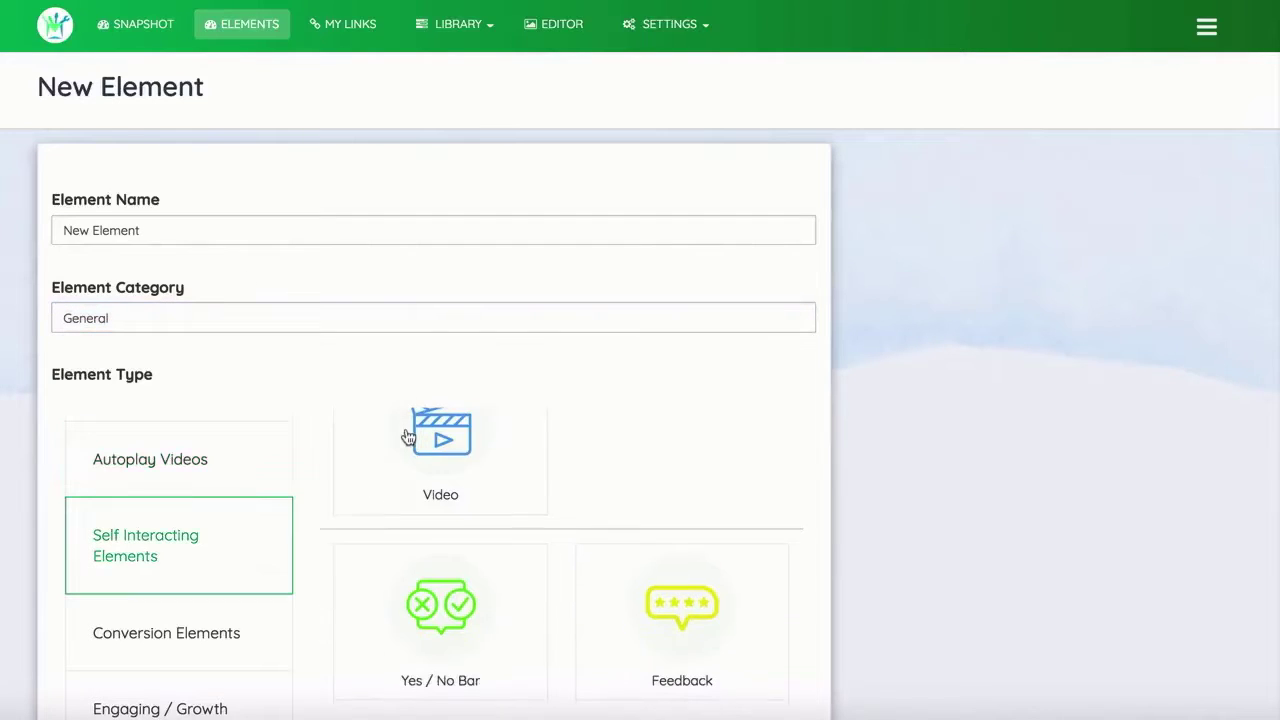
pyautogui.scroll(1, 465, 463)
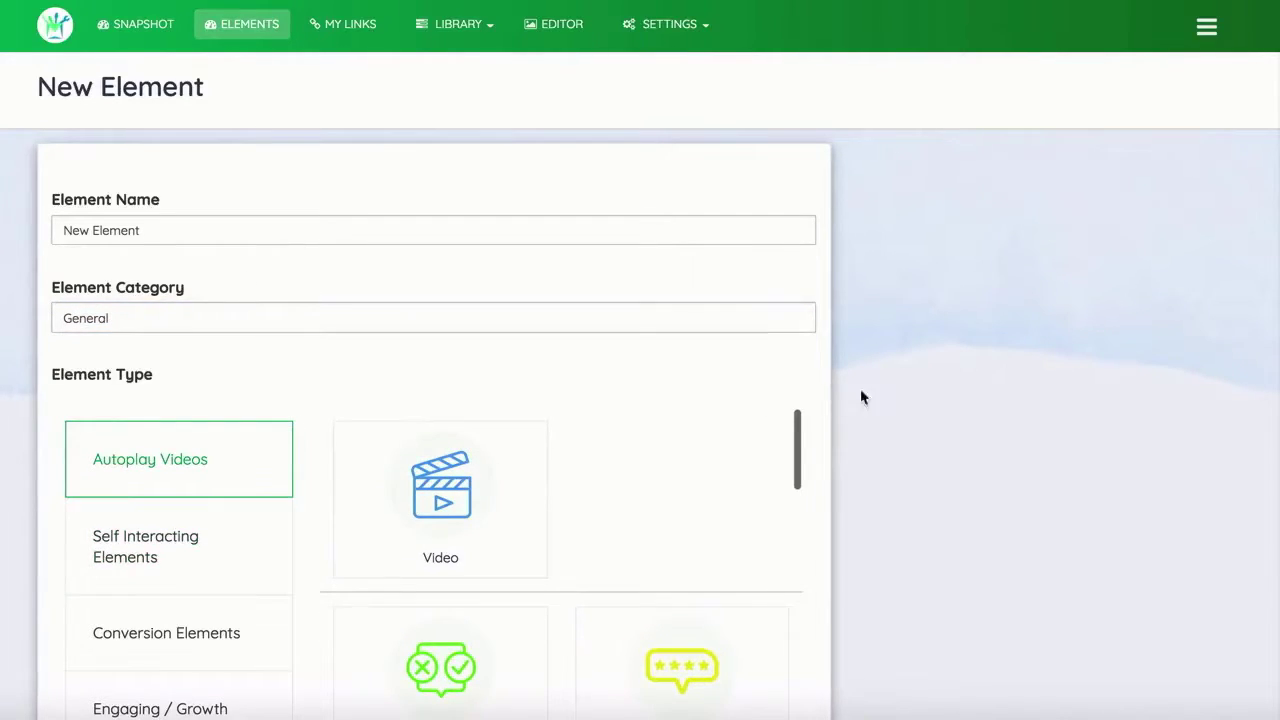
pyautogui.scroll(-3, 897, 383)
pyautogui.scroll(-1, 893, 378)
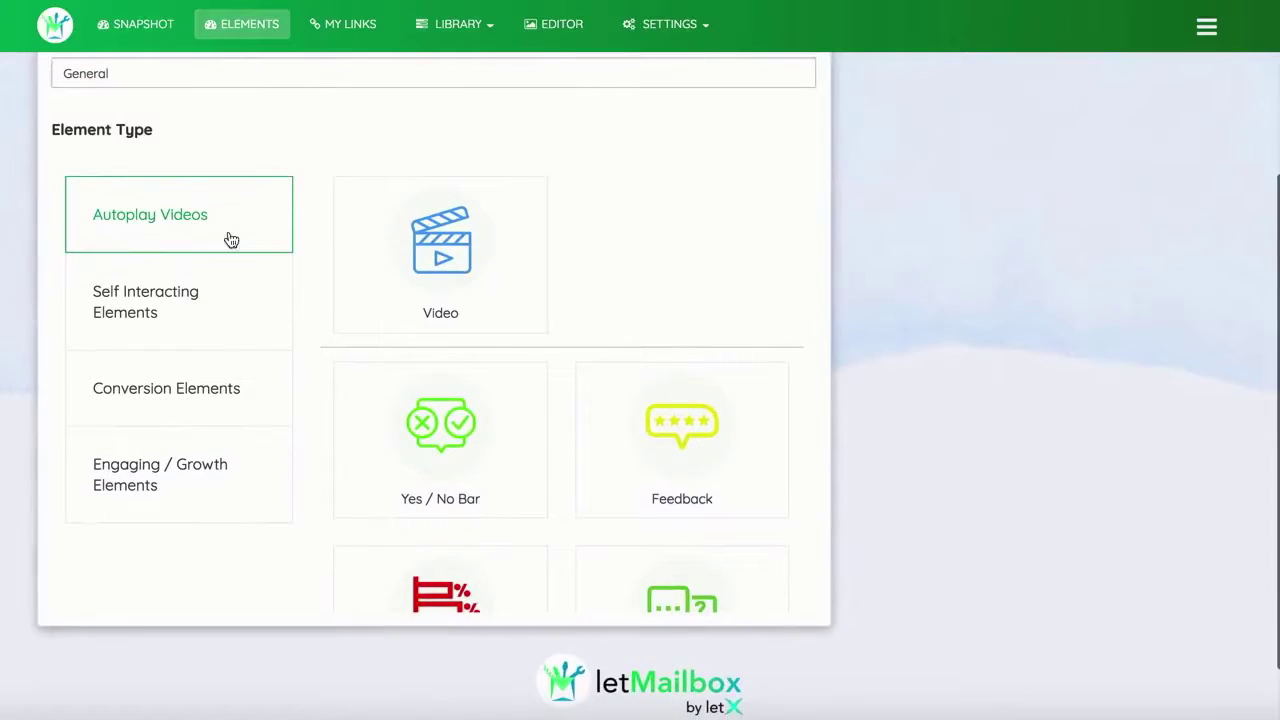
pyautogui.click(163, 303)
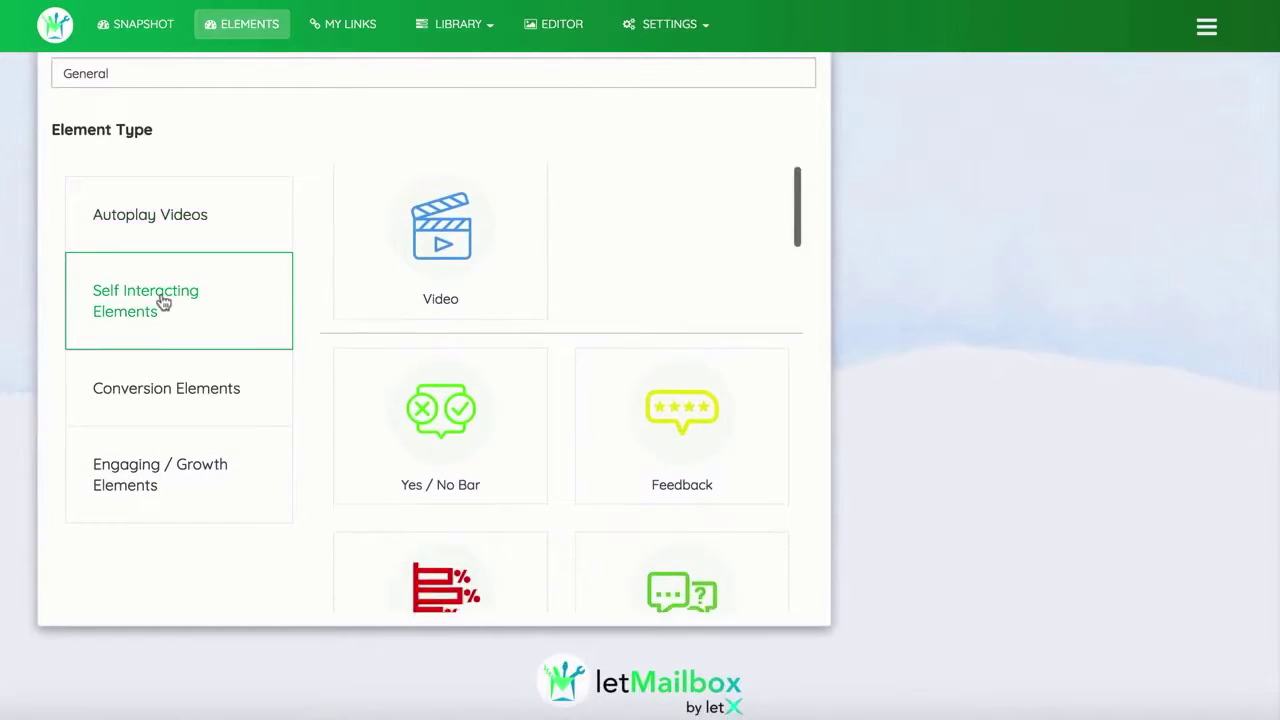
pyautogui.click(183, 400)
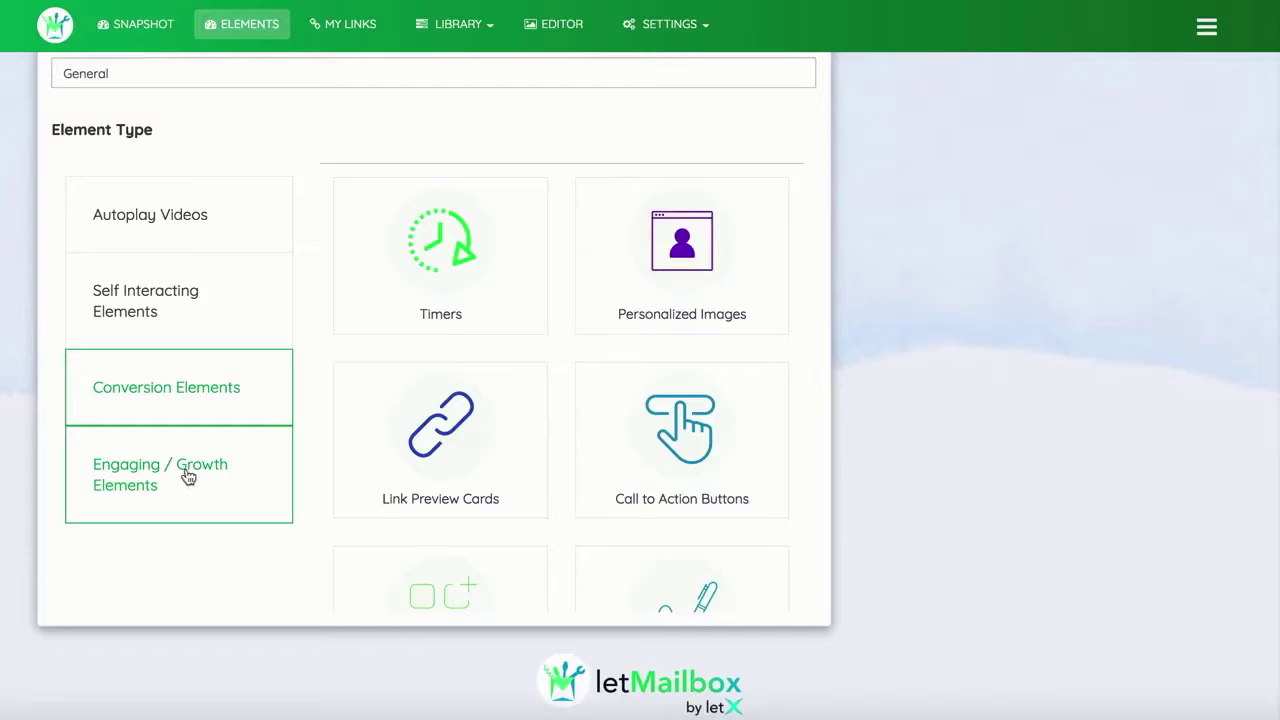
pyautogui.click(188, 476)
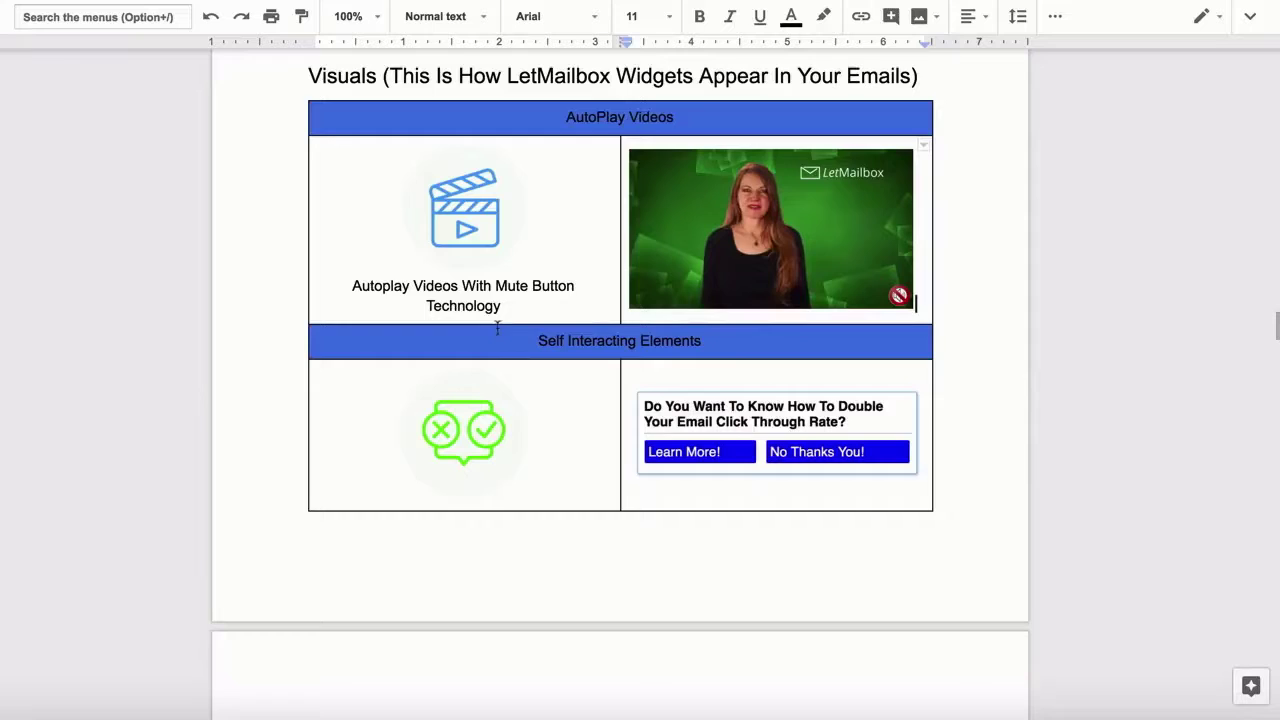
pyautogui.click(477, 285)
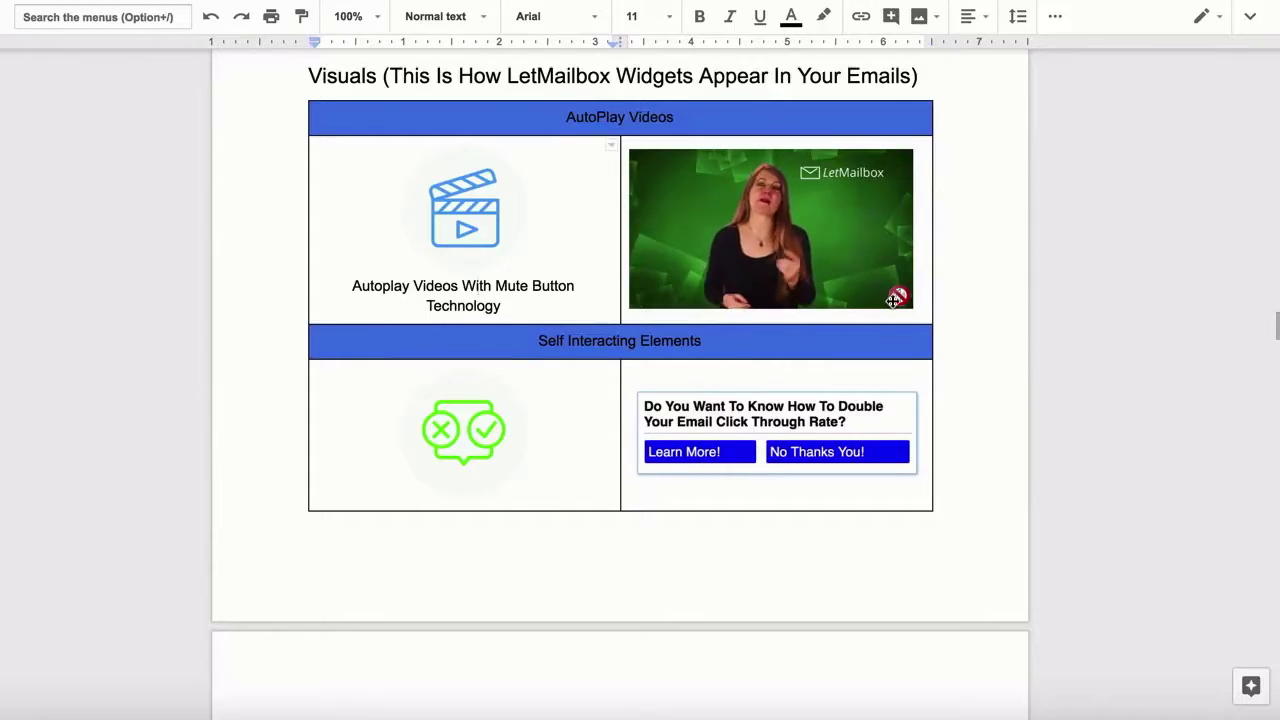
pyautogui.scroll(-2, 500, 452)
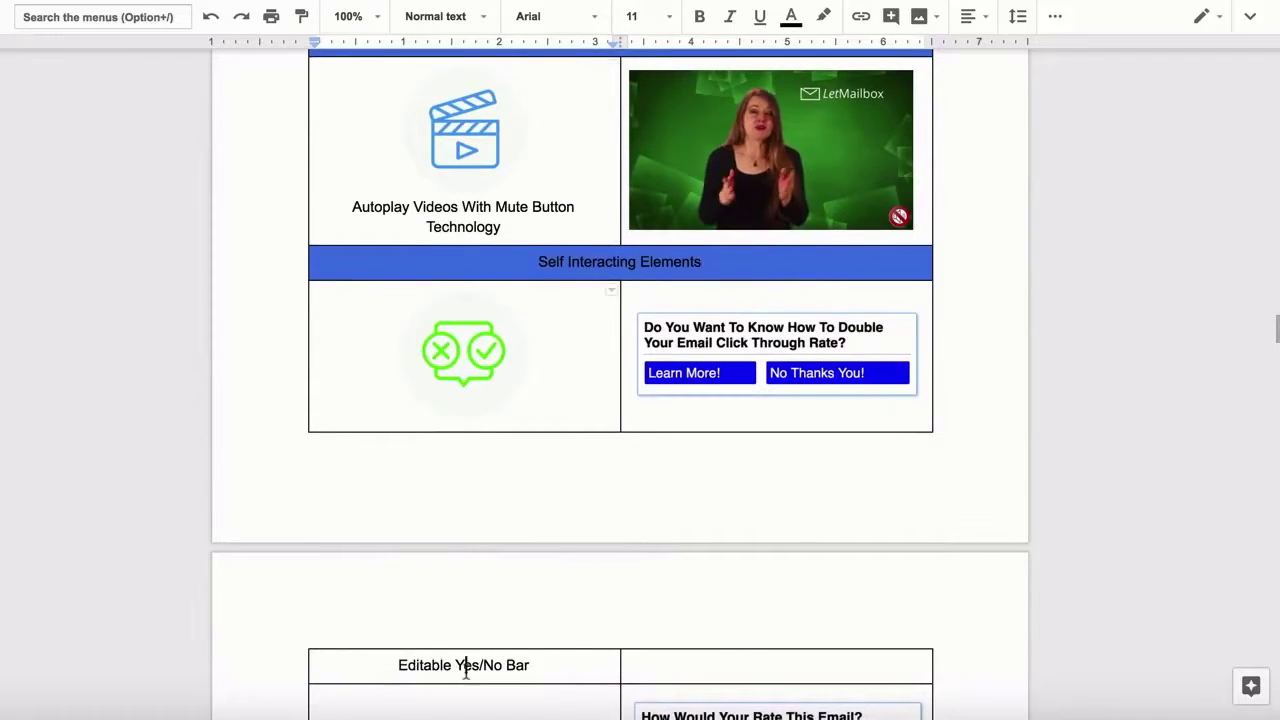
pyautogui.scroll(-1, 430, 280)
pyautogui.scroll(-3, 531, 307)
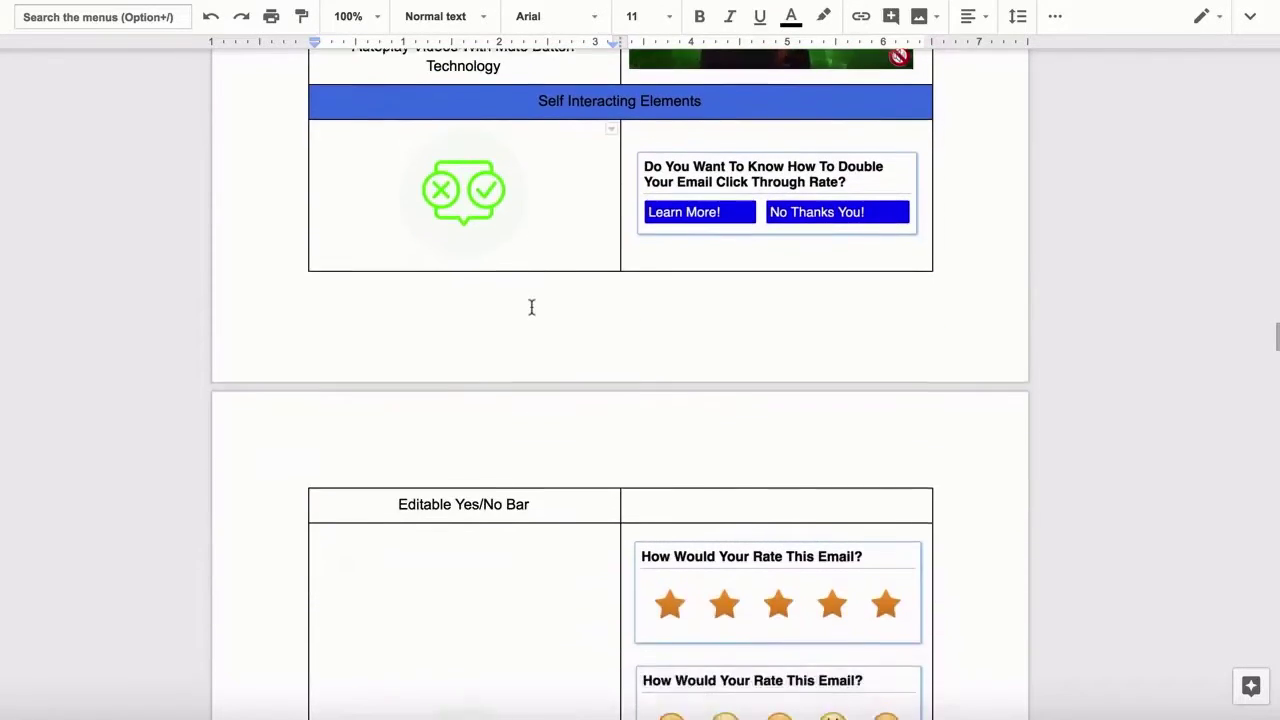
pyautogui.scroll(-5, 531, 307)
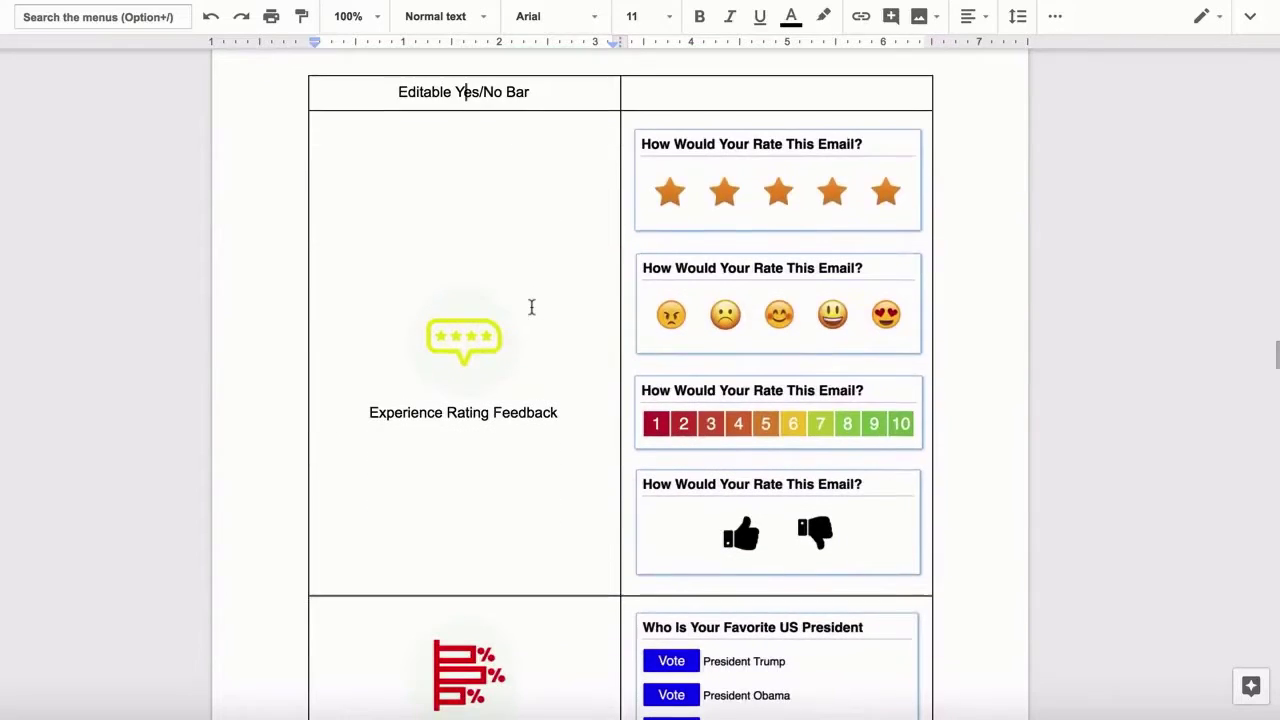
pyautogui.click(490, 414)
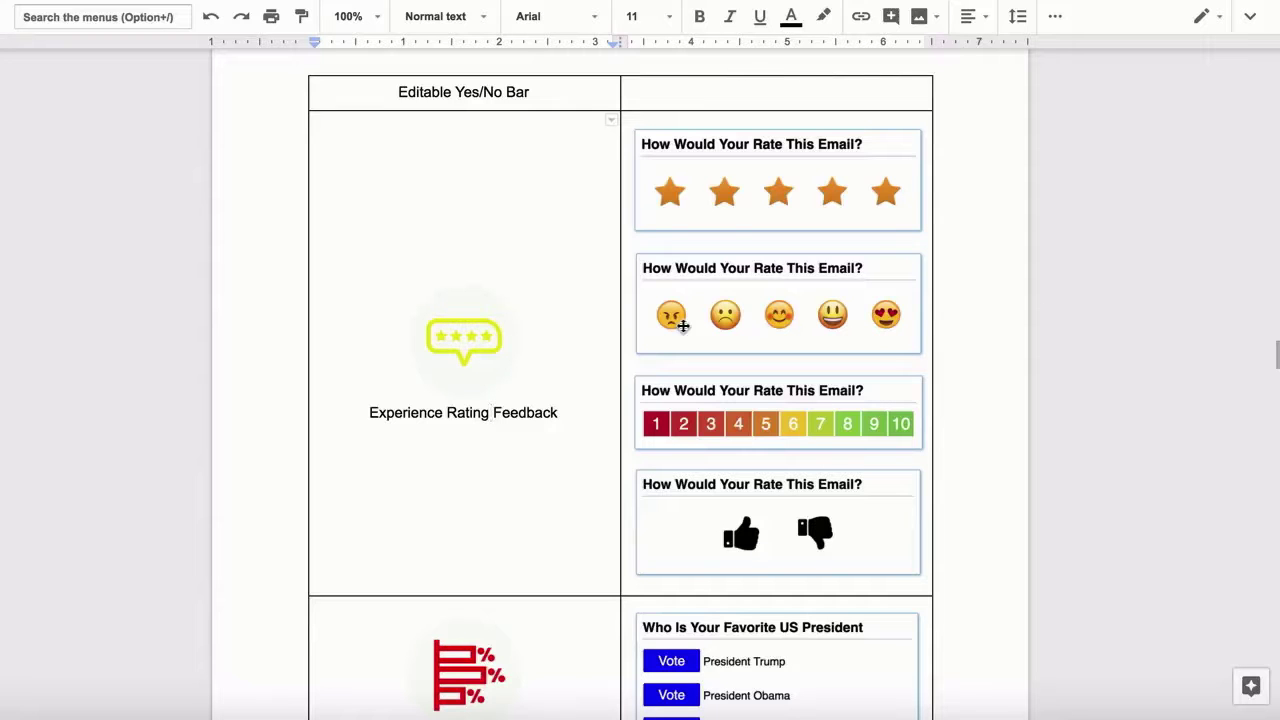
pyautogui.scroll(-3, 683, 325)
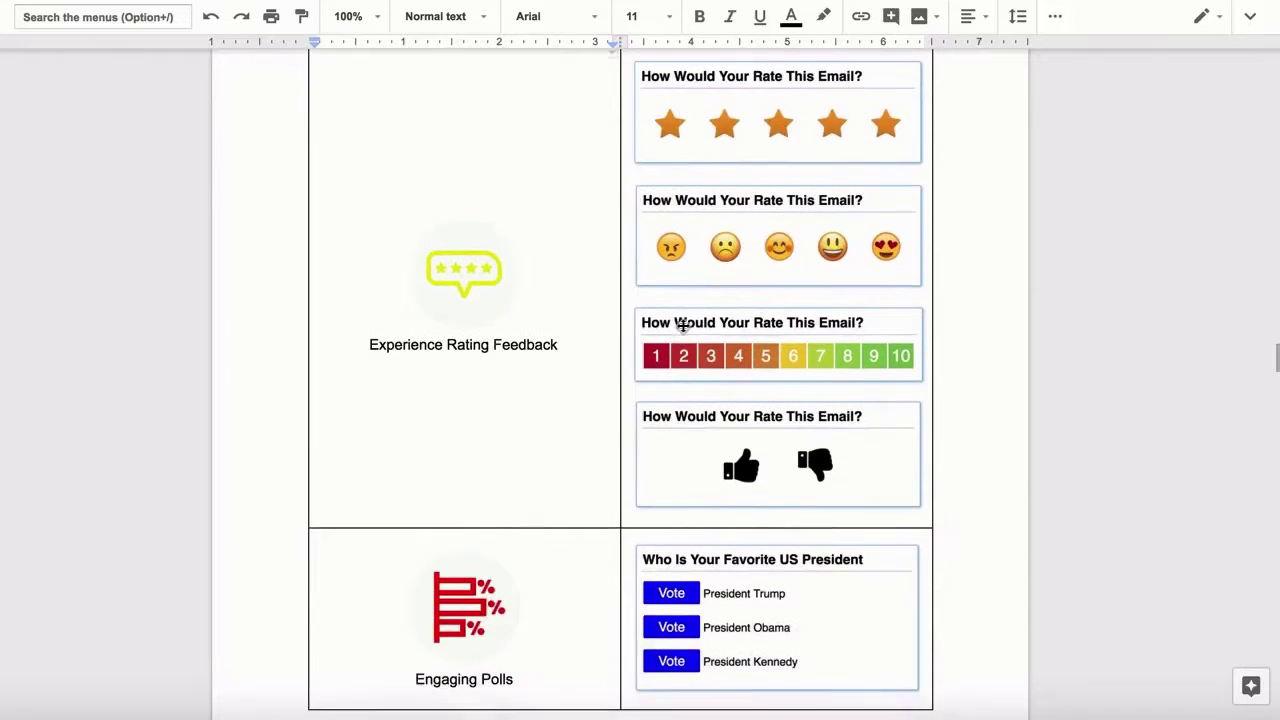
pyautogui.scroll(-3, 683, 325)
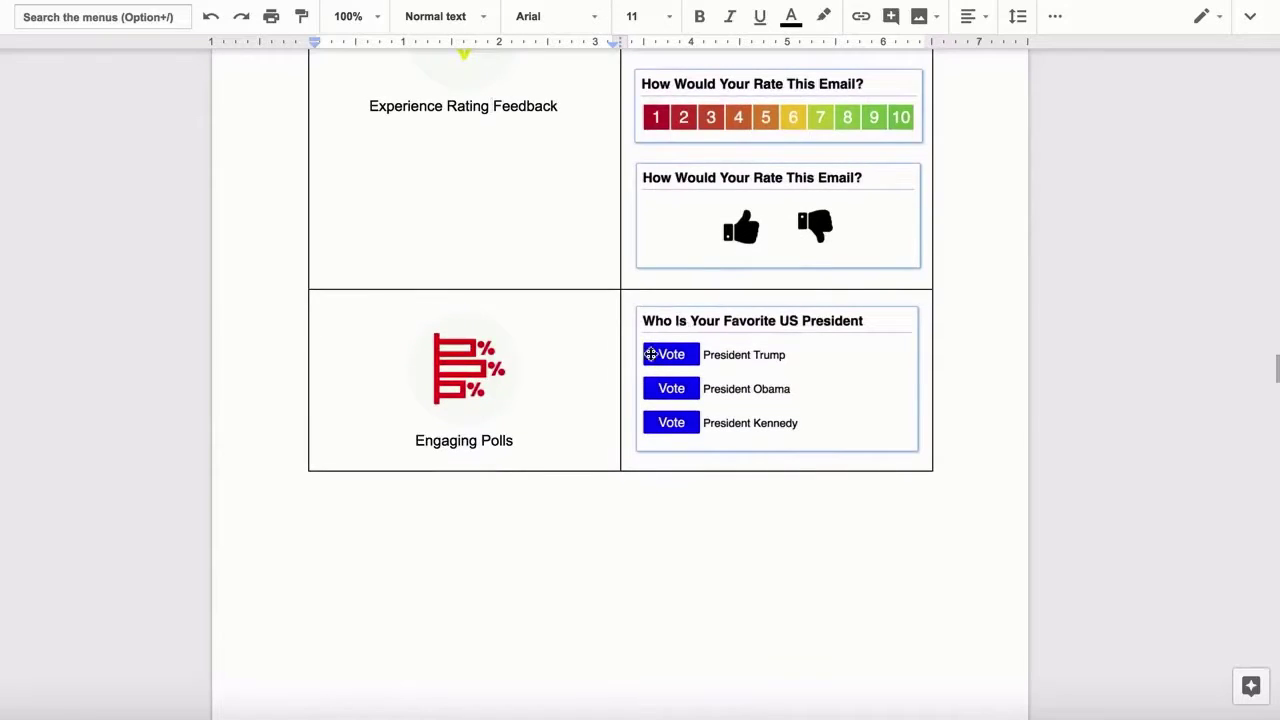
pyautogui.click(473, 446)
pyautogui.scroll(-1, 731, 394)
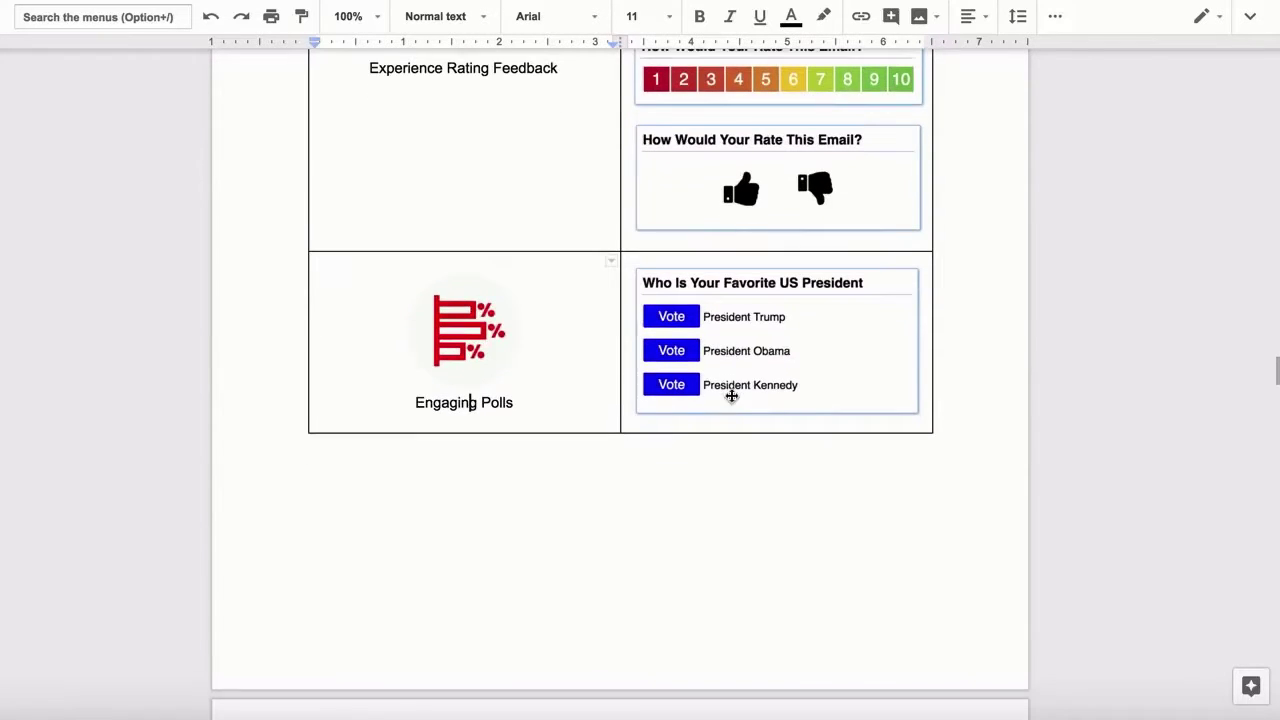
pyautogui.scroll(-10, 731, 395)
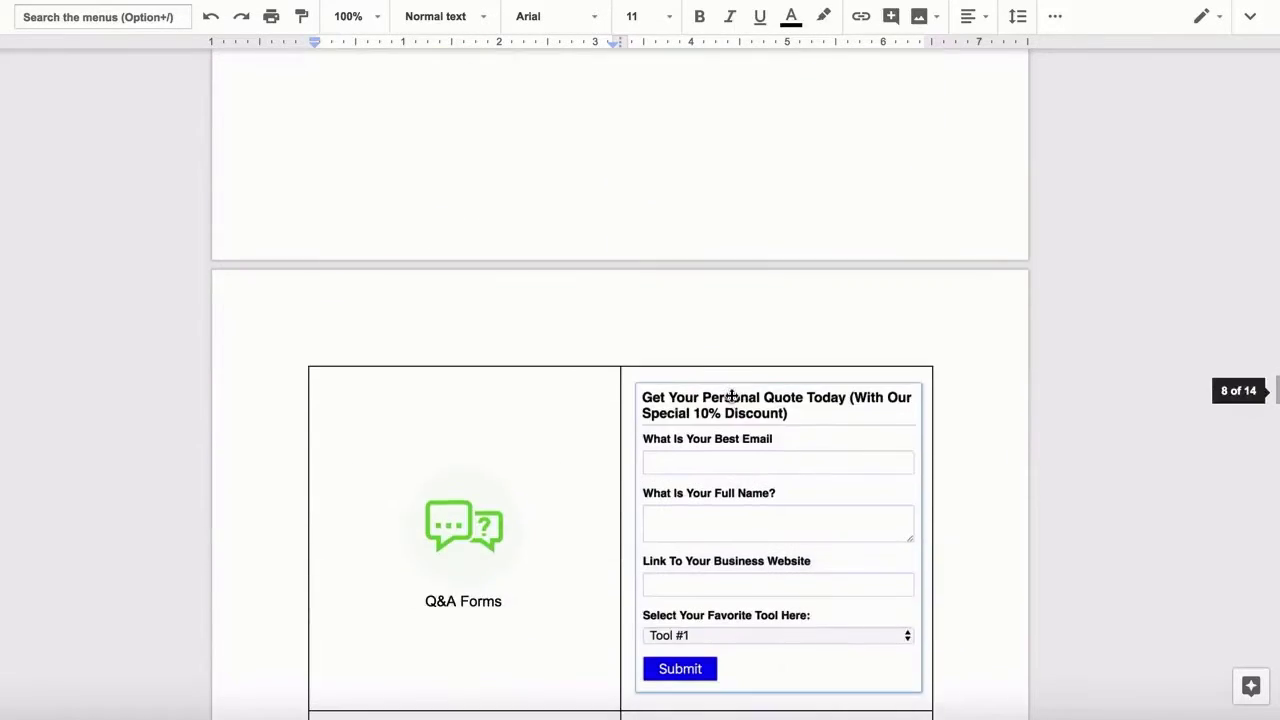
pyautogui.scroll(-1, 731, 395)
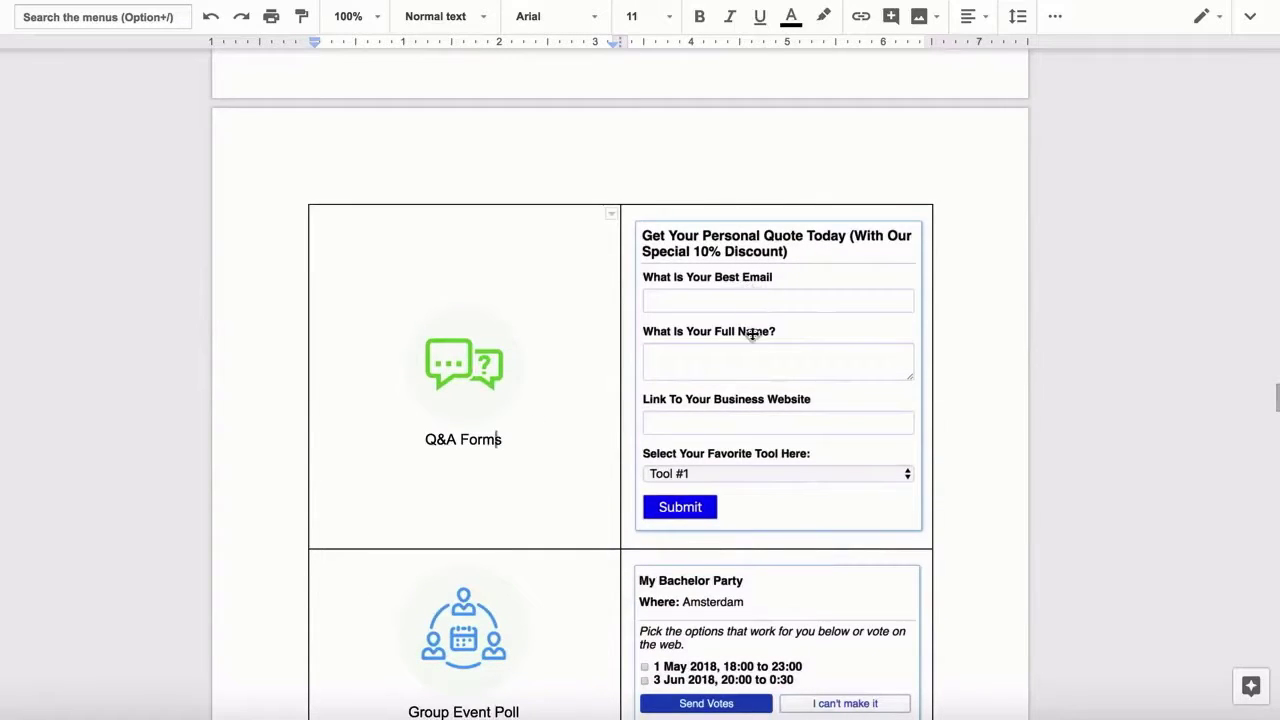
pyautogui.scroll(-1, 749, 352)
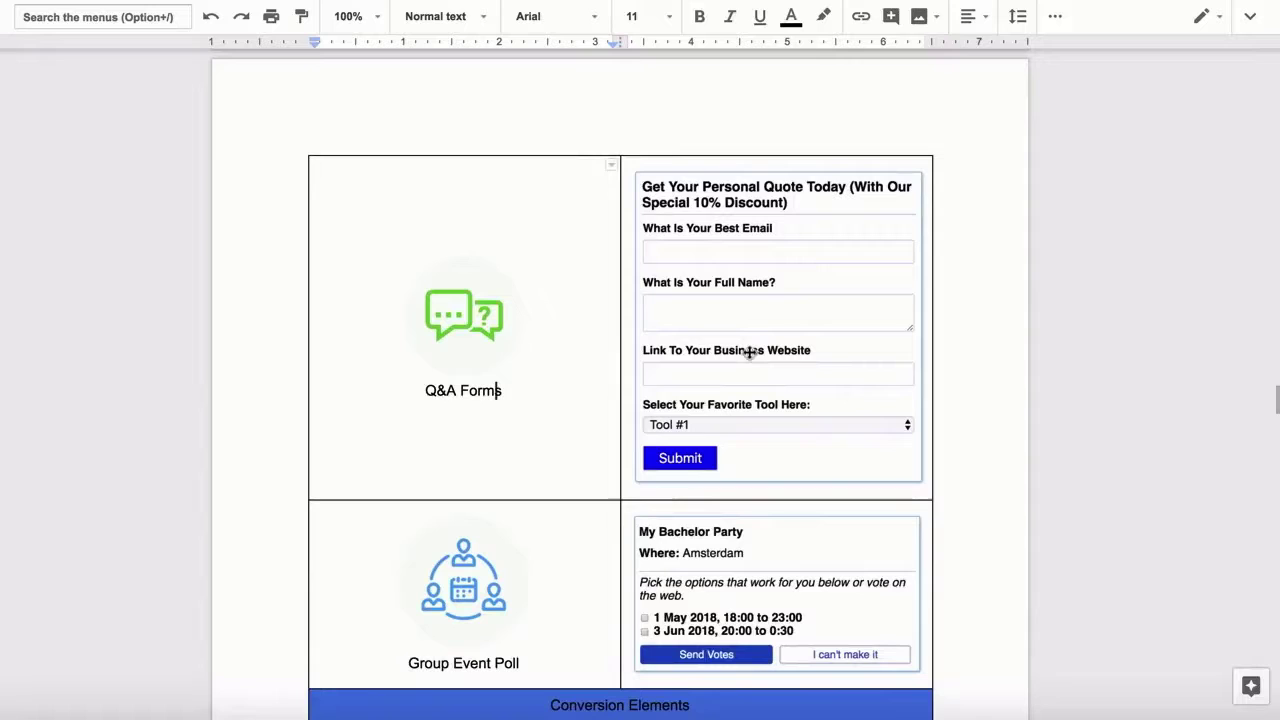
pyautogui.scroll(-2, 749, 352)
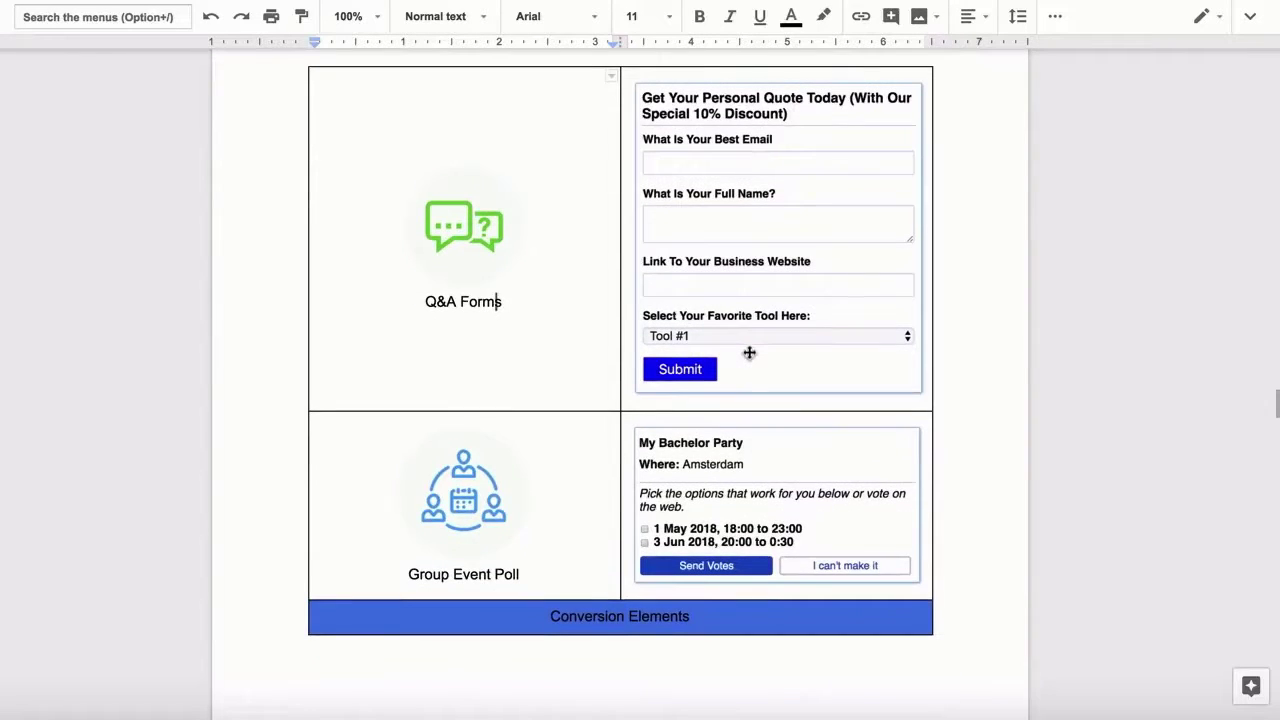
pyautogui.scroll(-1, 749, 352)
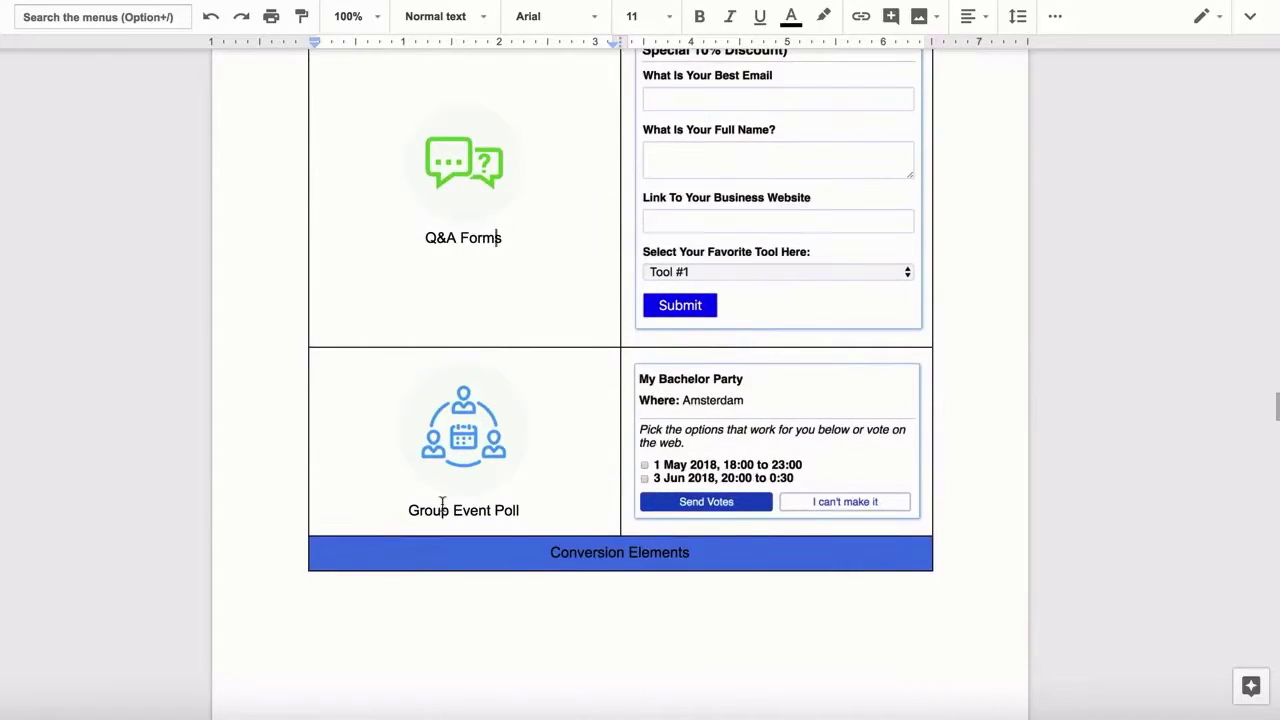
pyautogui.click(500, 482)
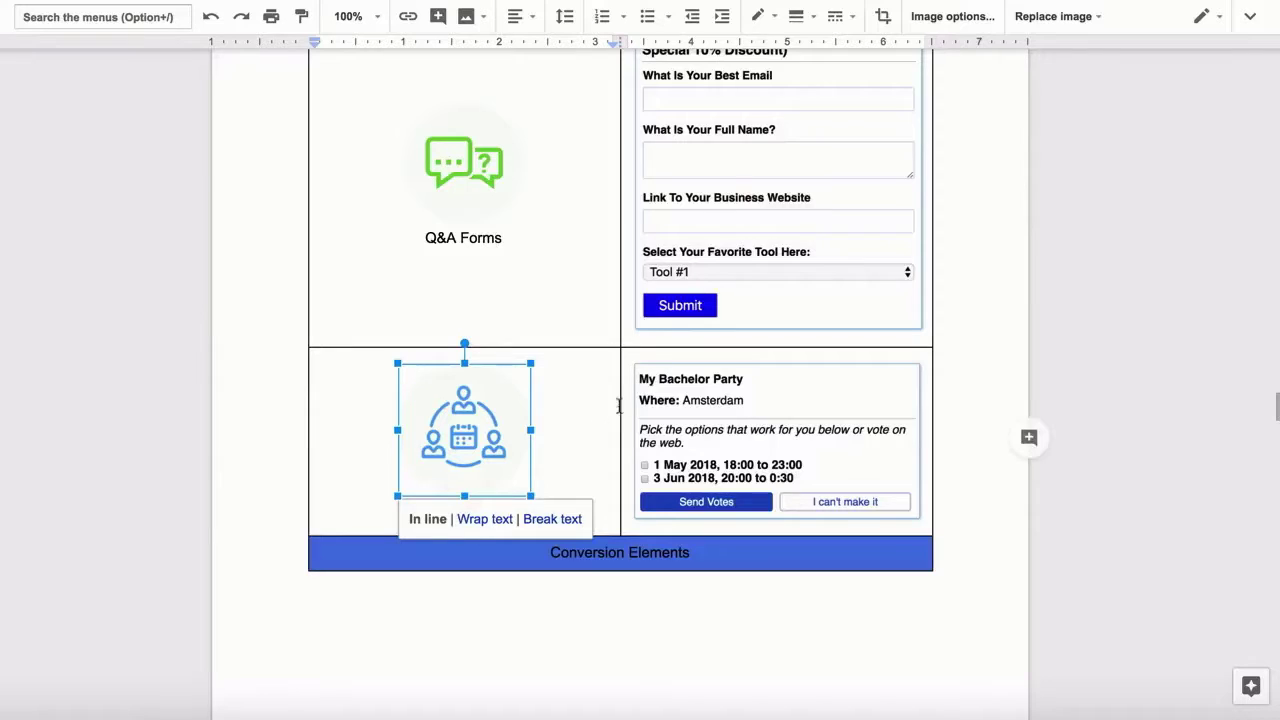
pyautogui.scroll(-2, 619, 405)
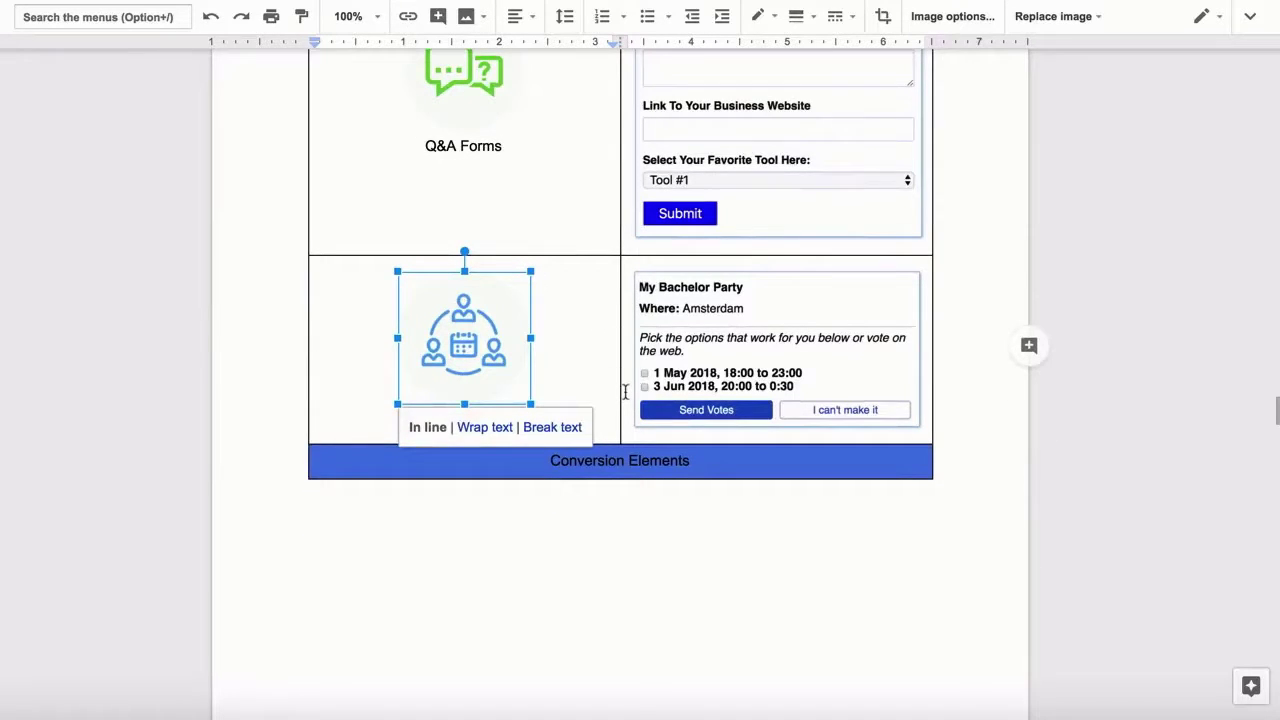
pyautogui.scroll(-1, 595, 383)
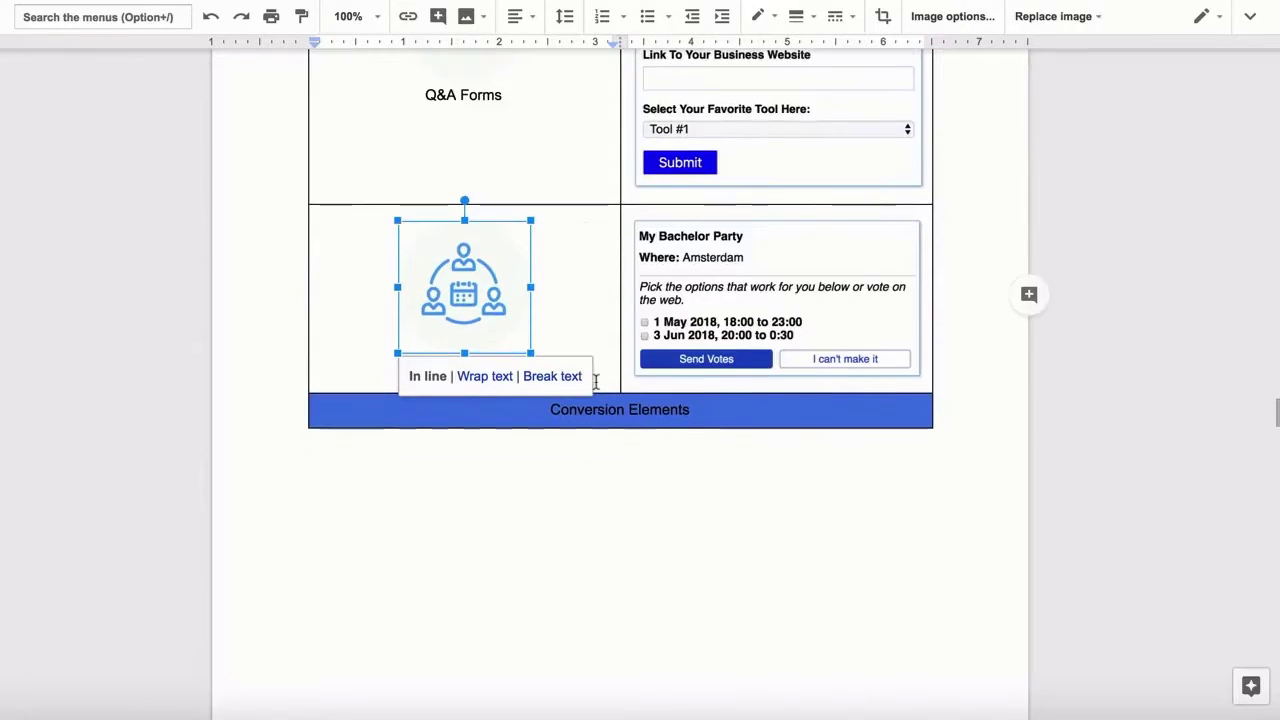
pyautogui.click(956, 377)
pyautogui.scroll(-1, 956, 377)
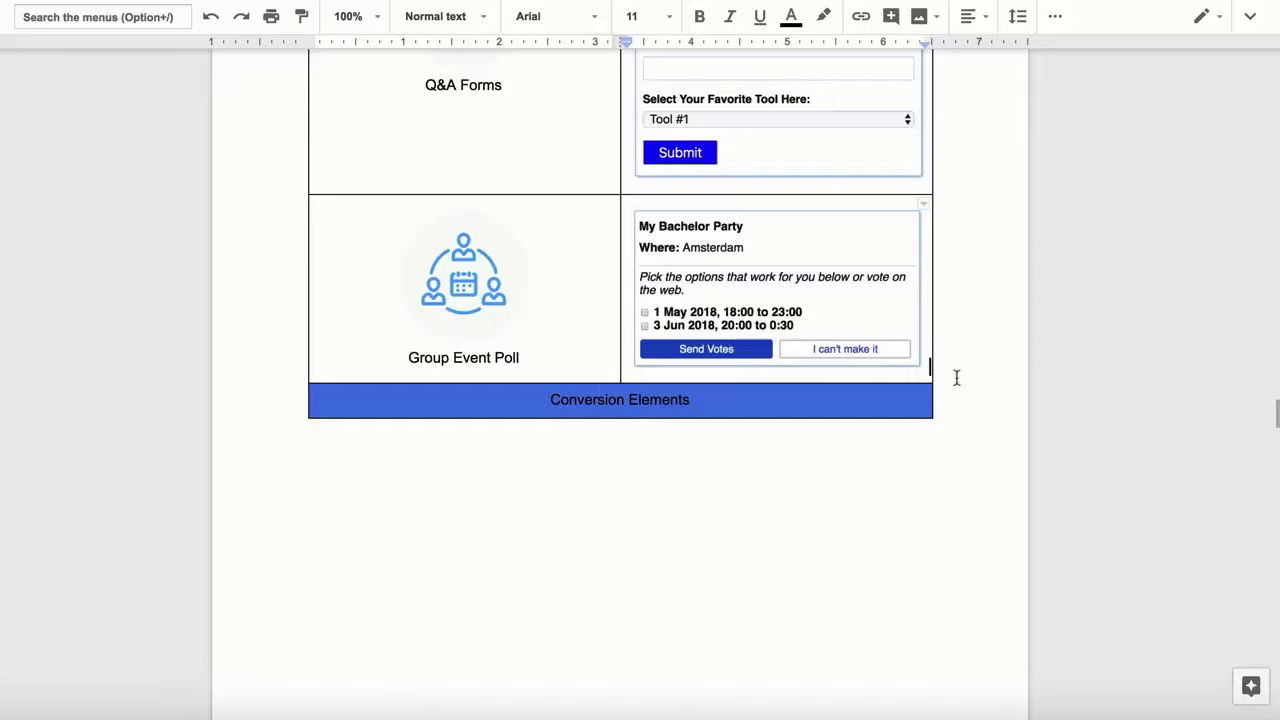
pyautogui.scroll(-10, 956, 377)
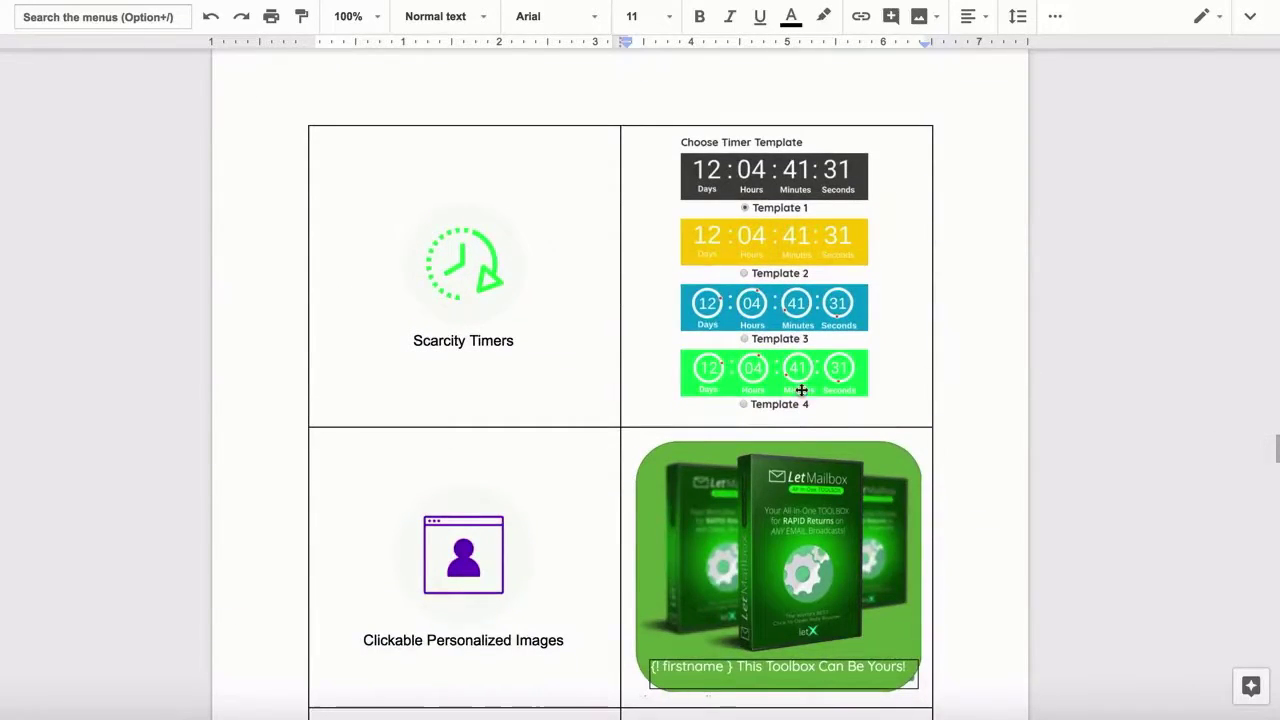
pyautogui.click(477, 341)
pyautogui.scroll(-2, 742, 382)
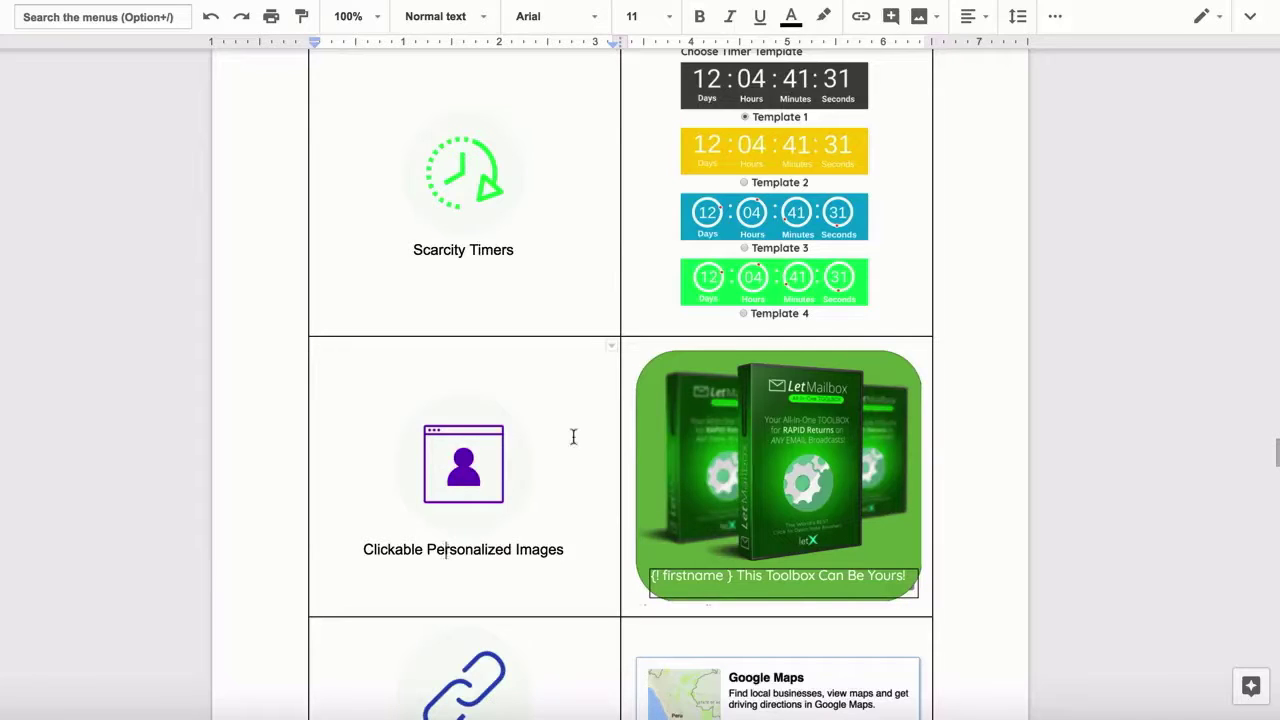
pyautogui.scroll(-3, 588, 414)
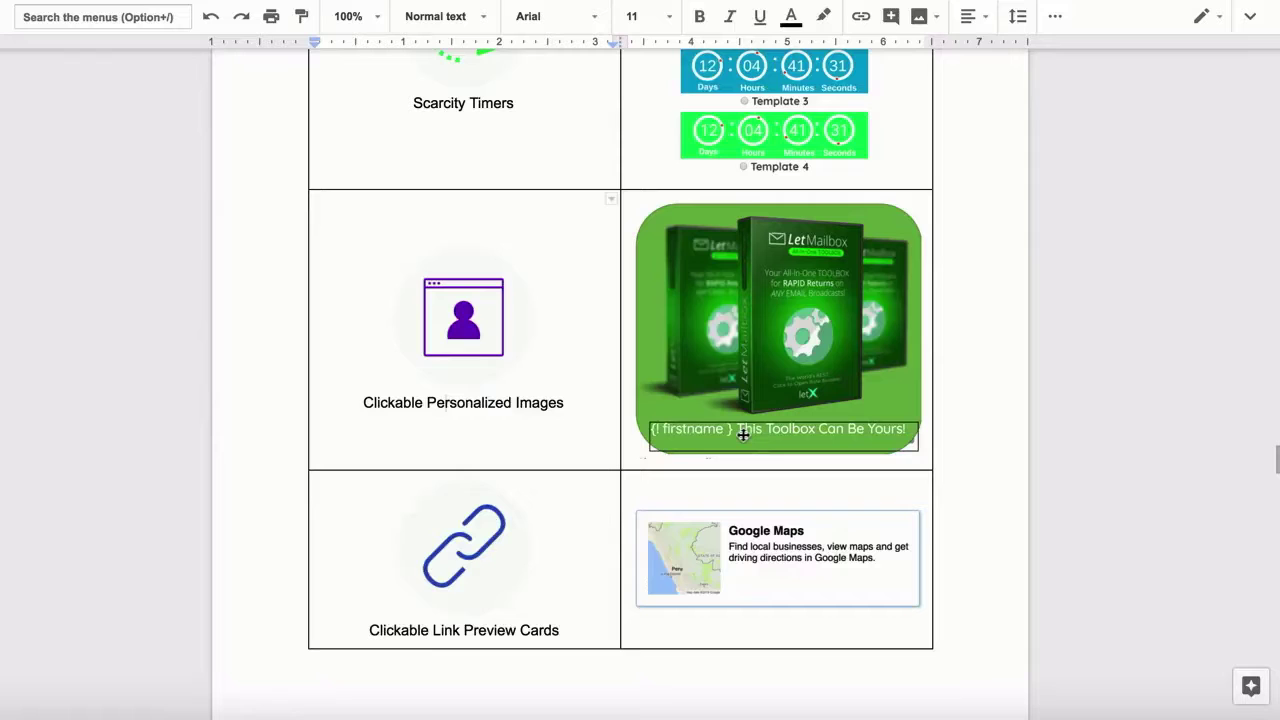
pyautogui.scroll(-2, 743, 434)
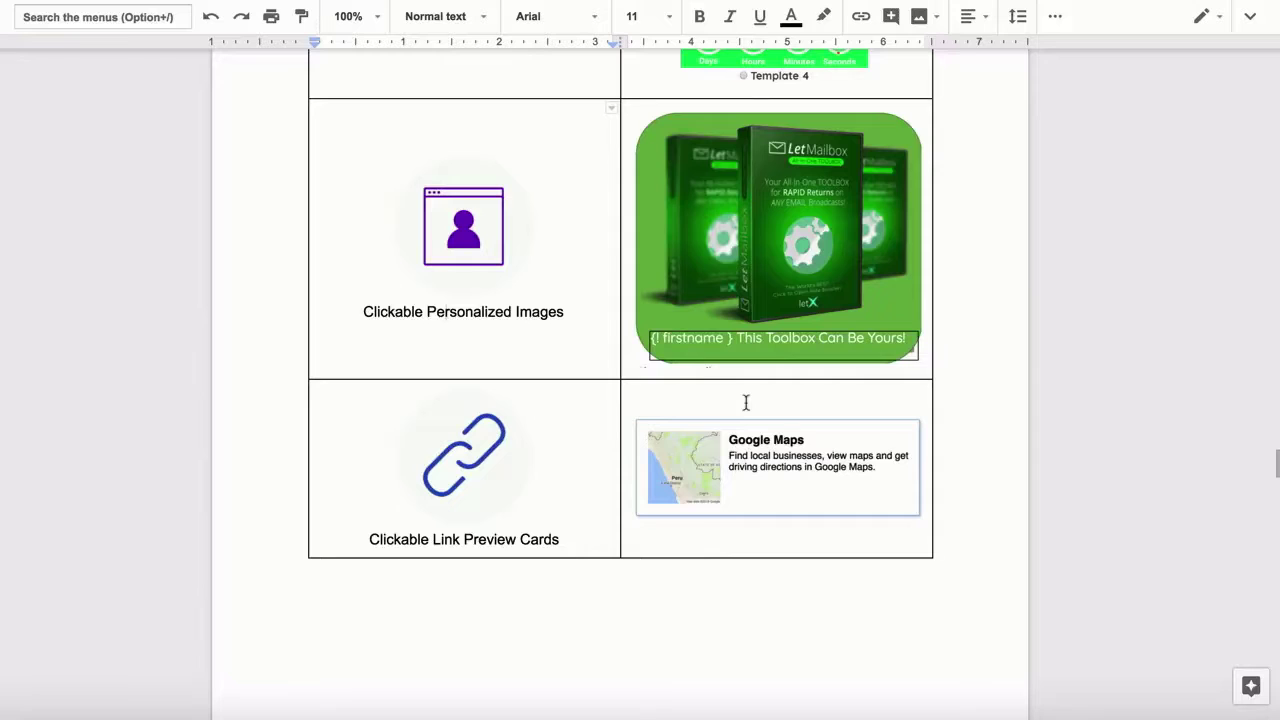
pyautogui.scroll(-1, 745, 402)
pyautogui.scroll(-4, 746, 403)
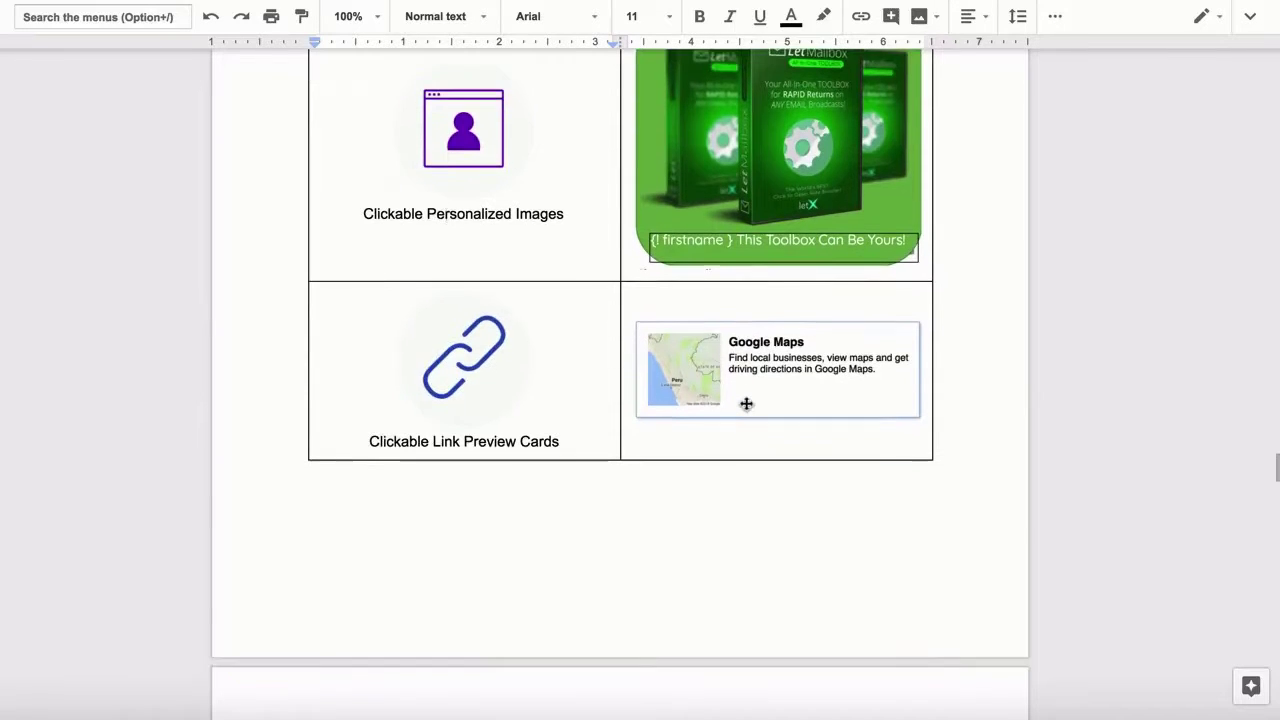
pyautogui.click(454, 441)
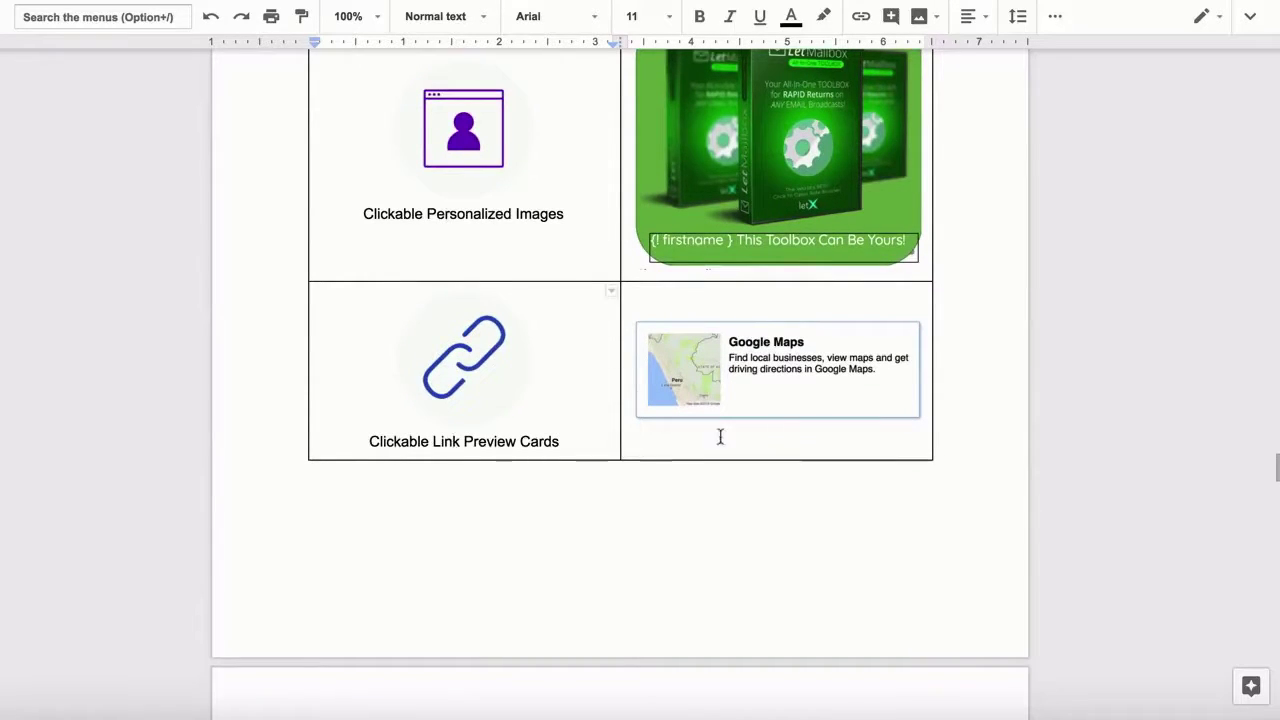
pyautogui.scroll(-15, 820, 441)
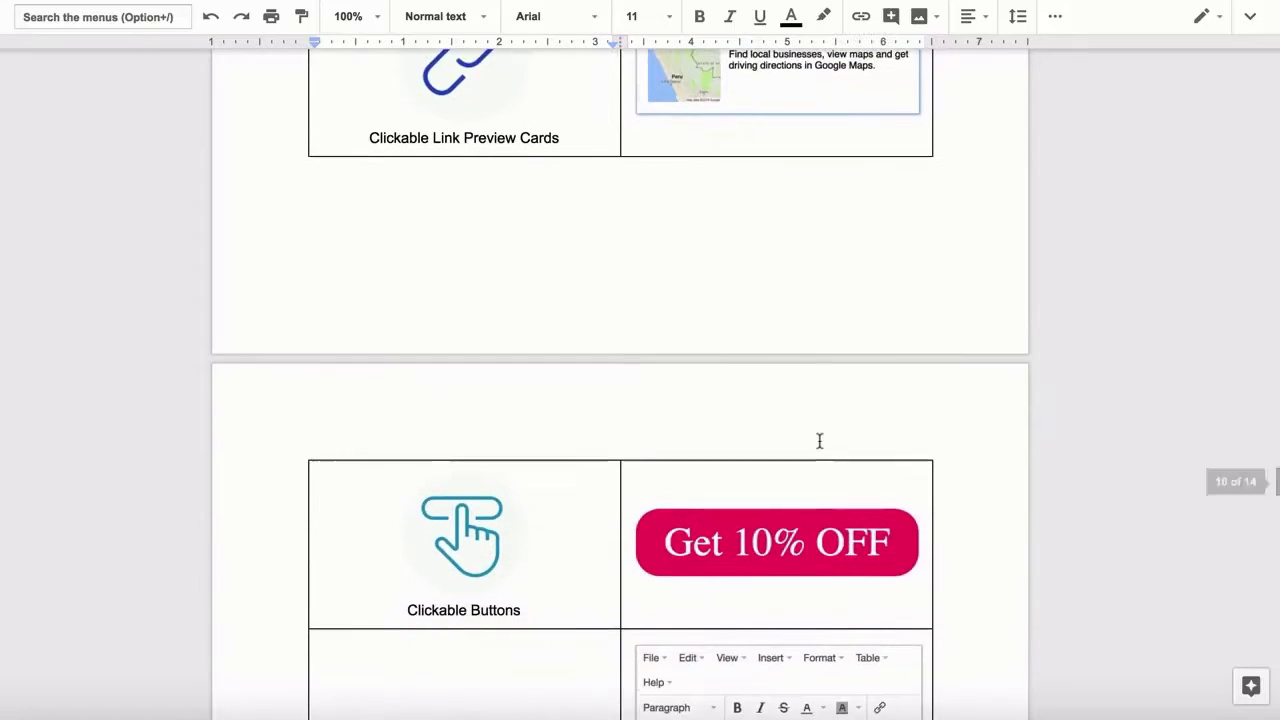
pyautogui.scroll(3, 818, 441)
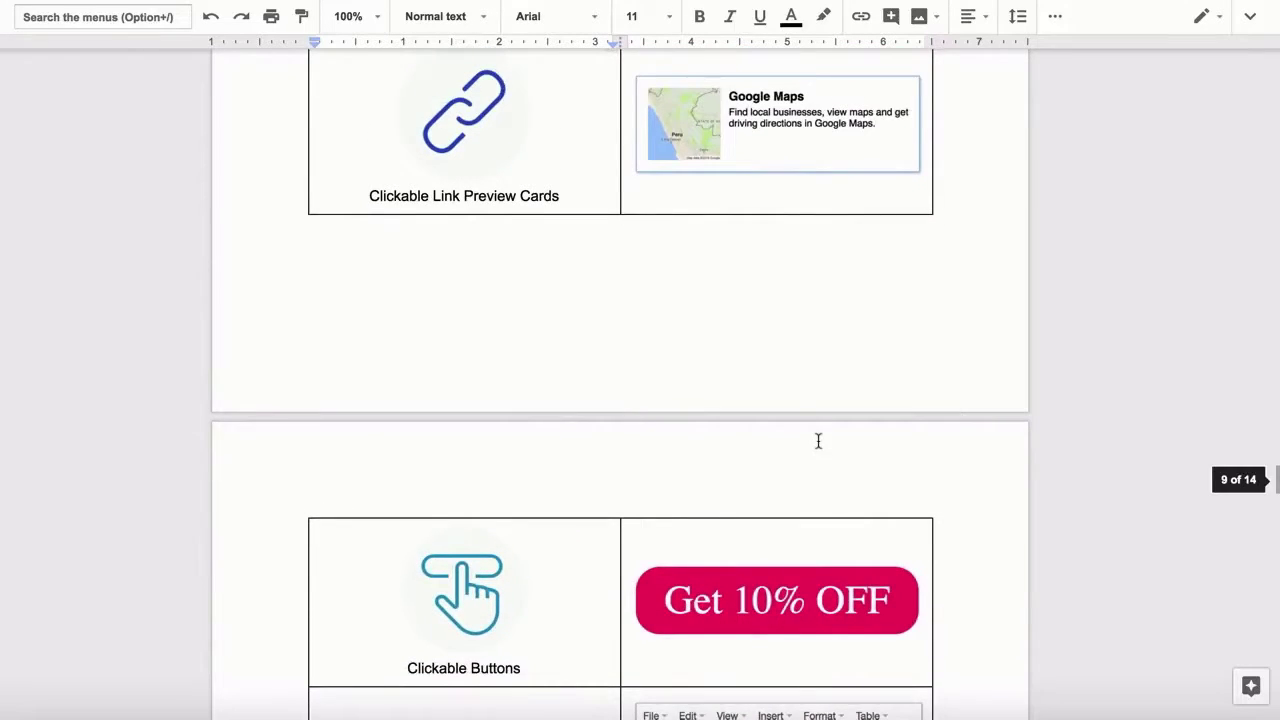
pyautogui.scroll(3, 818, 441)
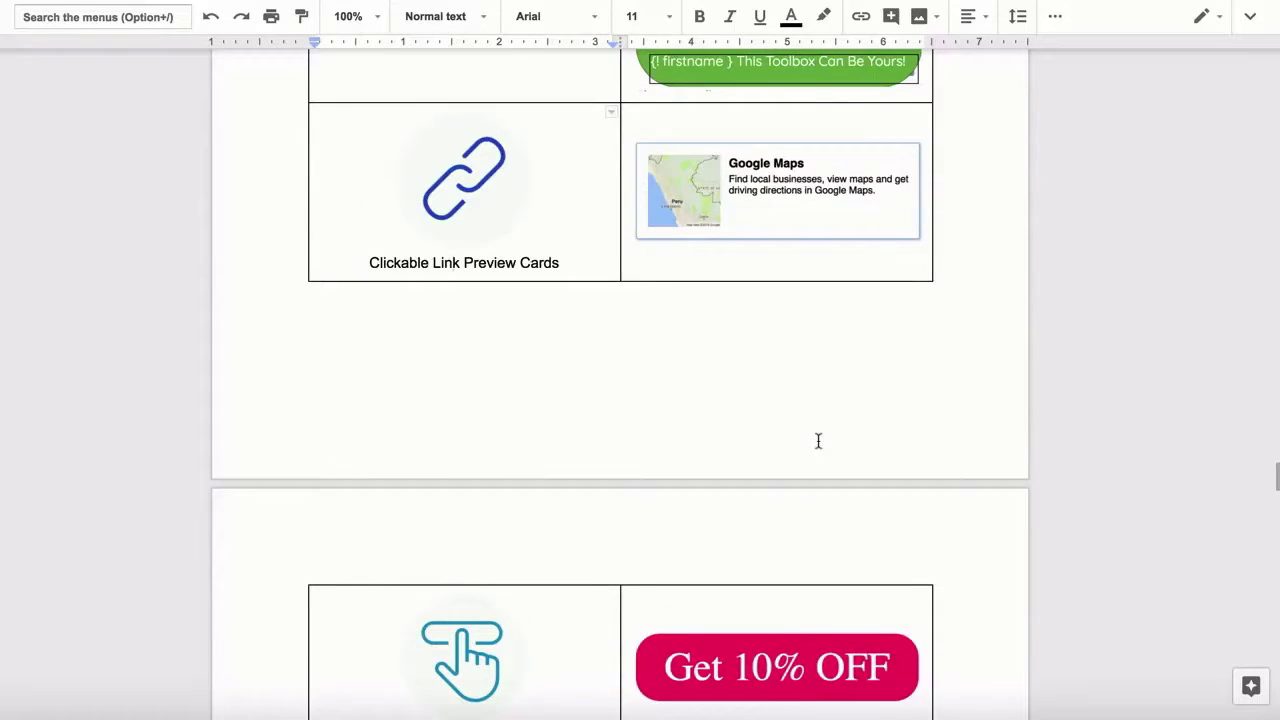
pyautogui.scroll(-15, 818, 441)
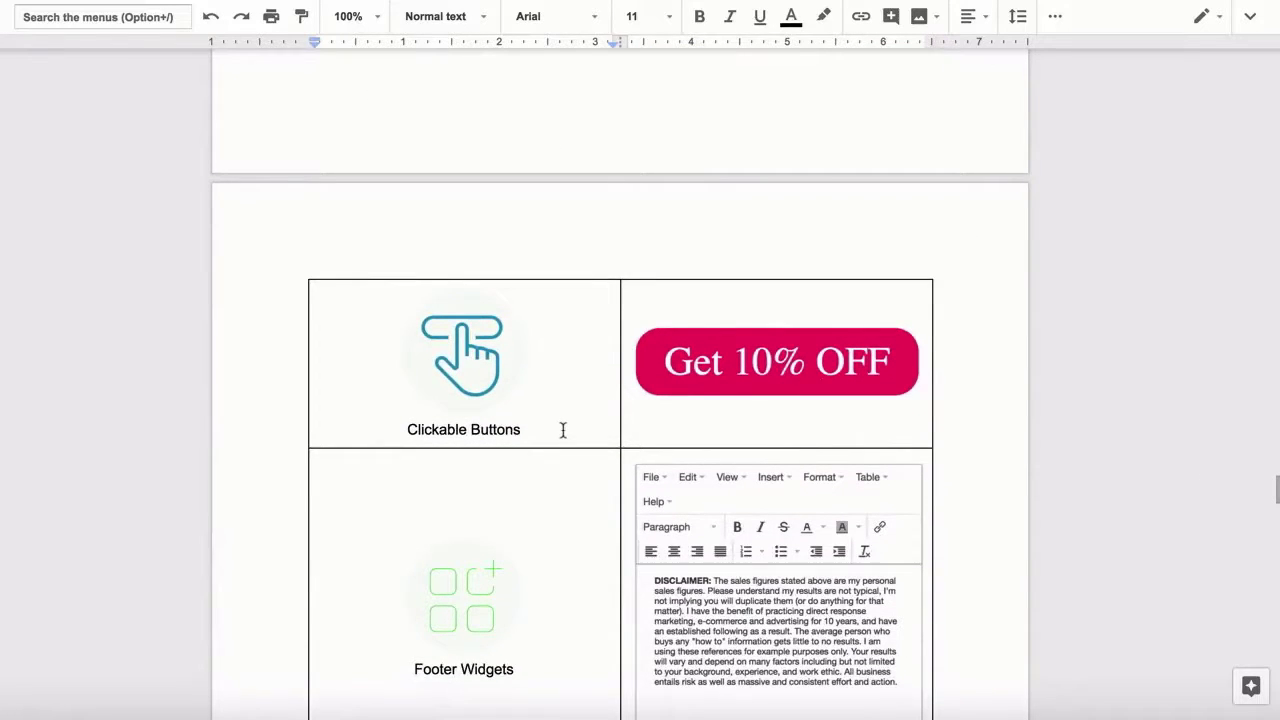
pyautogui.scroll(-4, 563, 430)
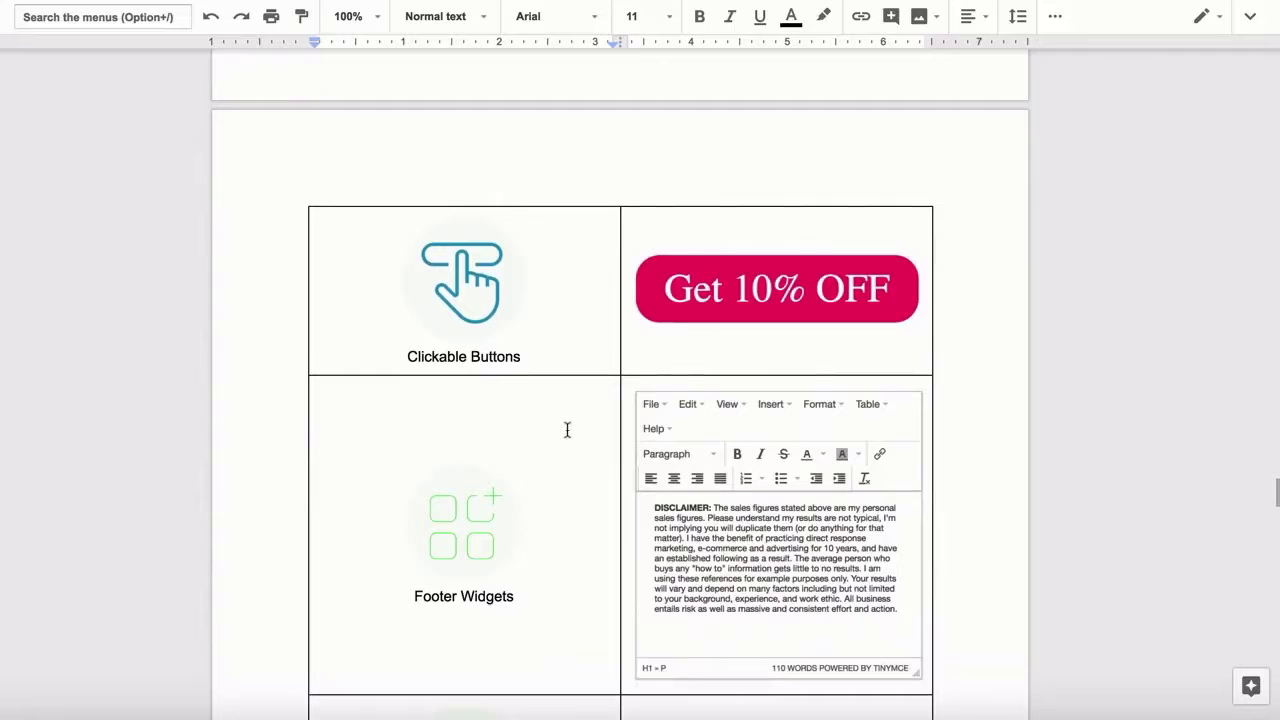
pyautogui.scroll(-10, 566, 431)
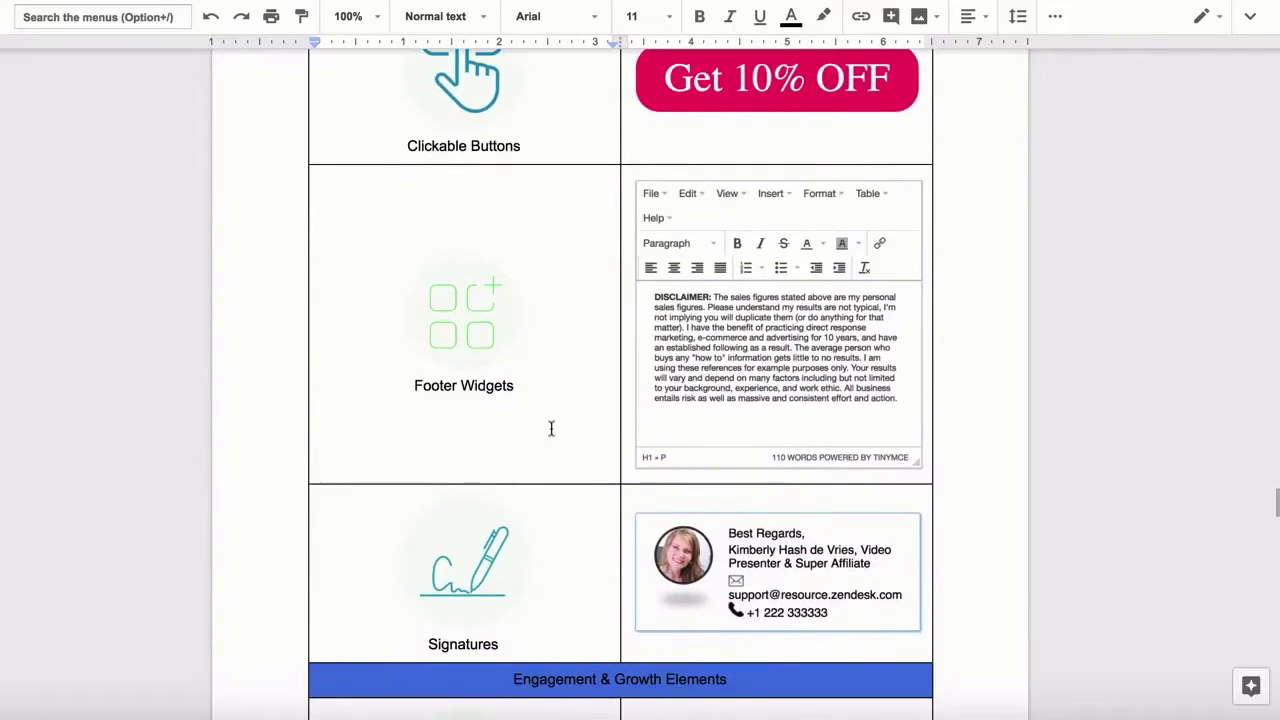
pyautogui.scroll(-4, 535, 389)
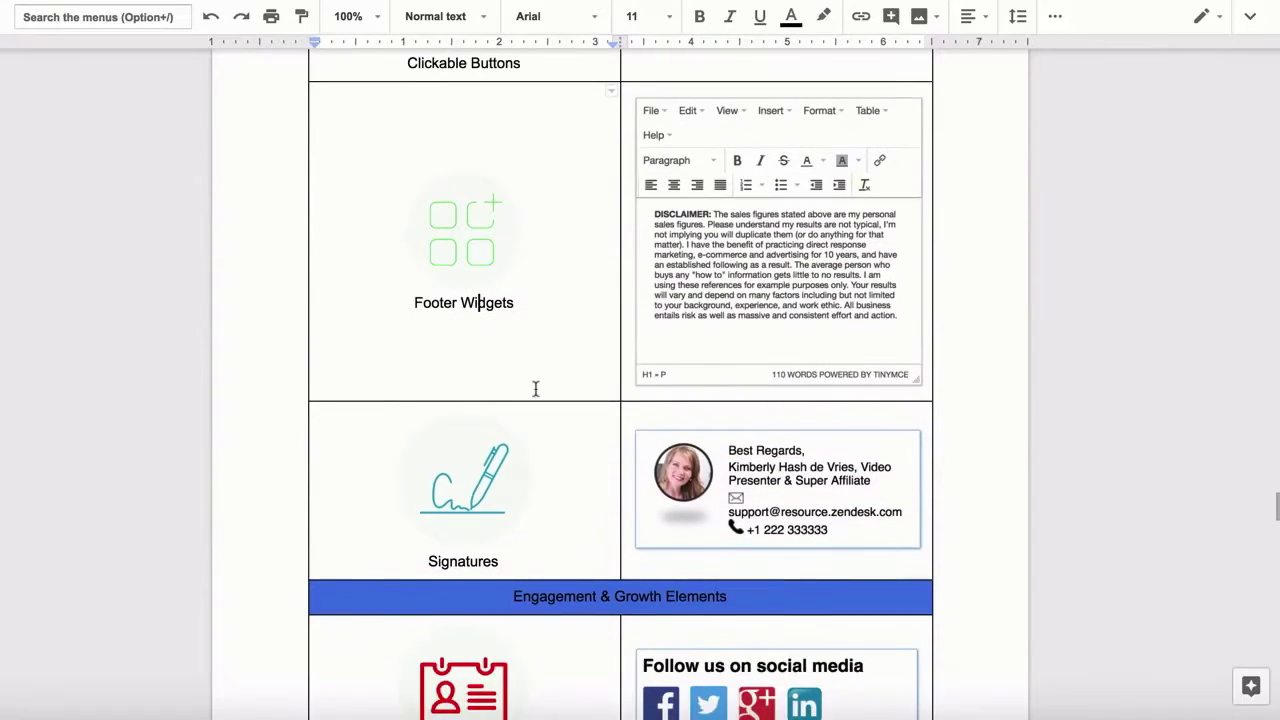
pyautogui.scroll(-1, 535, 389)
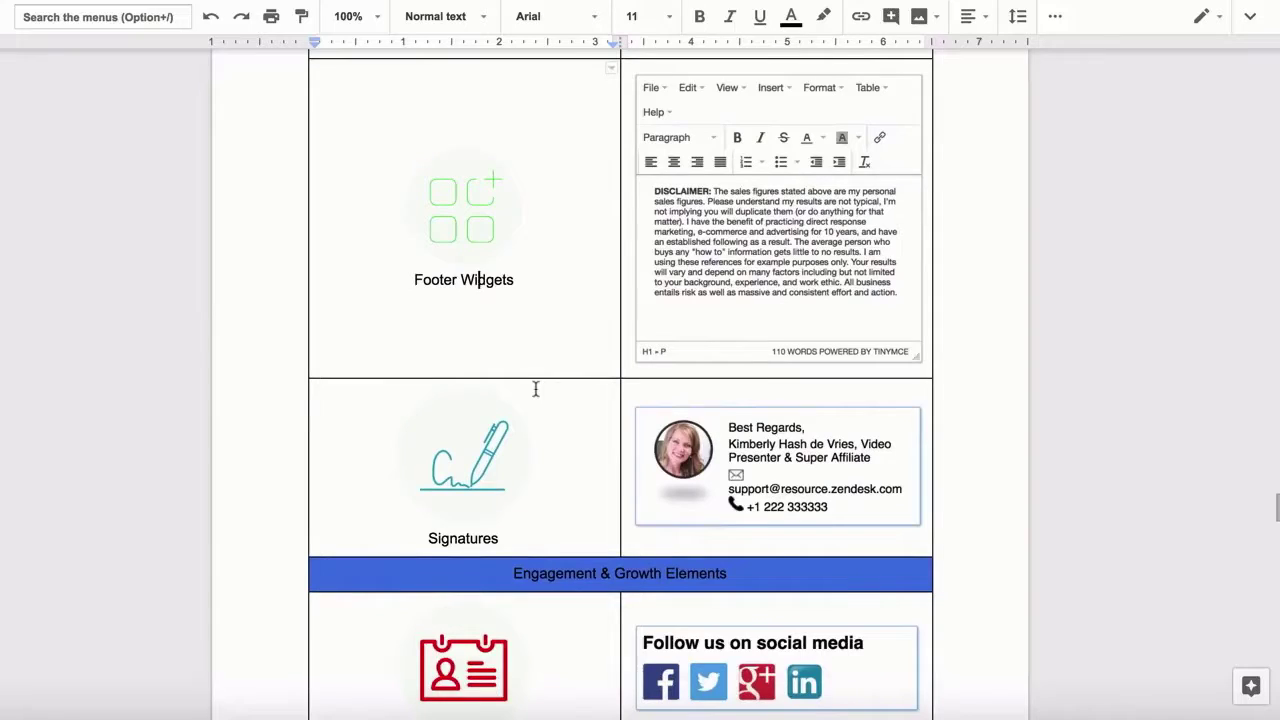
pyautogui.scroll(-4, 535, 389)
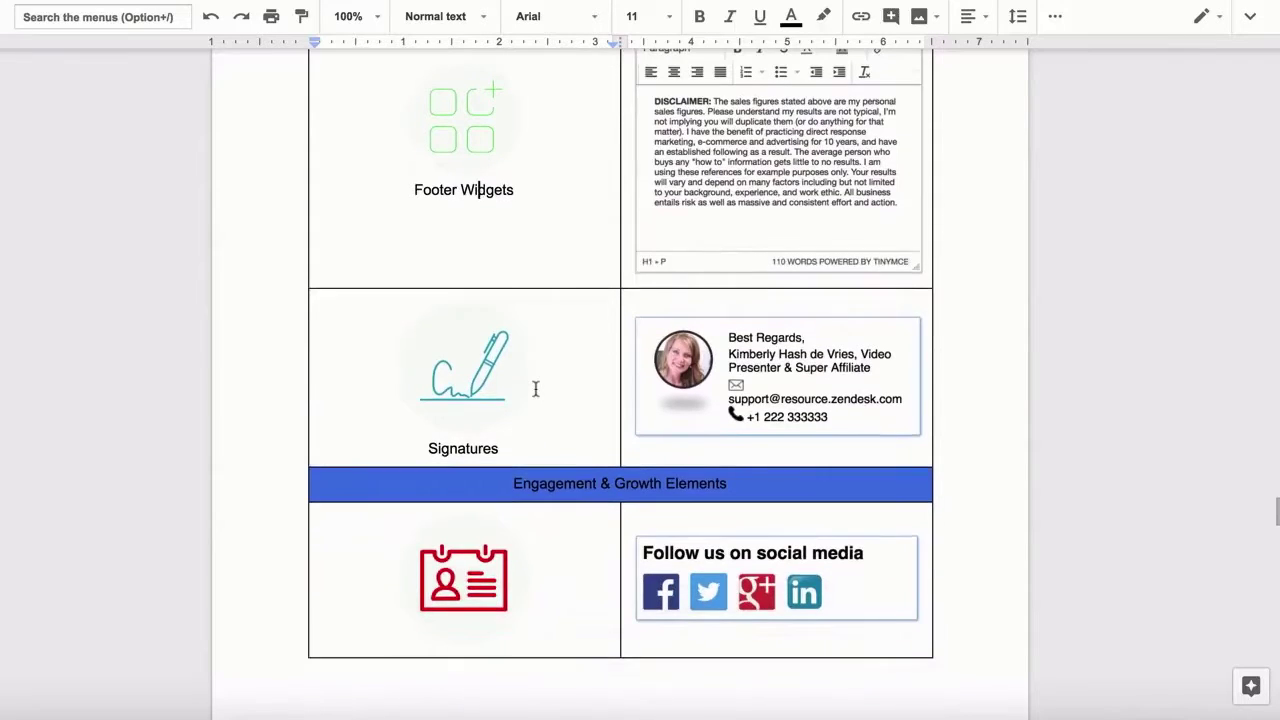
pyautogui.click(485, 448)
pyautogui.scroll(-5, 487, 448)
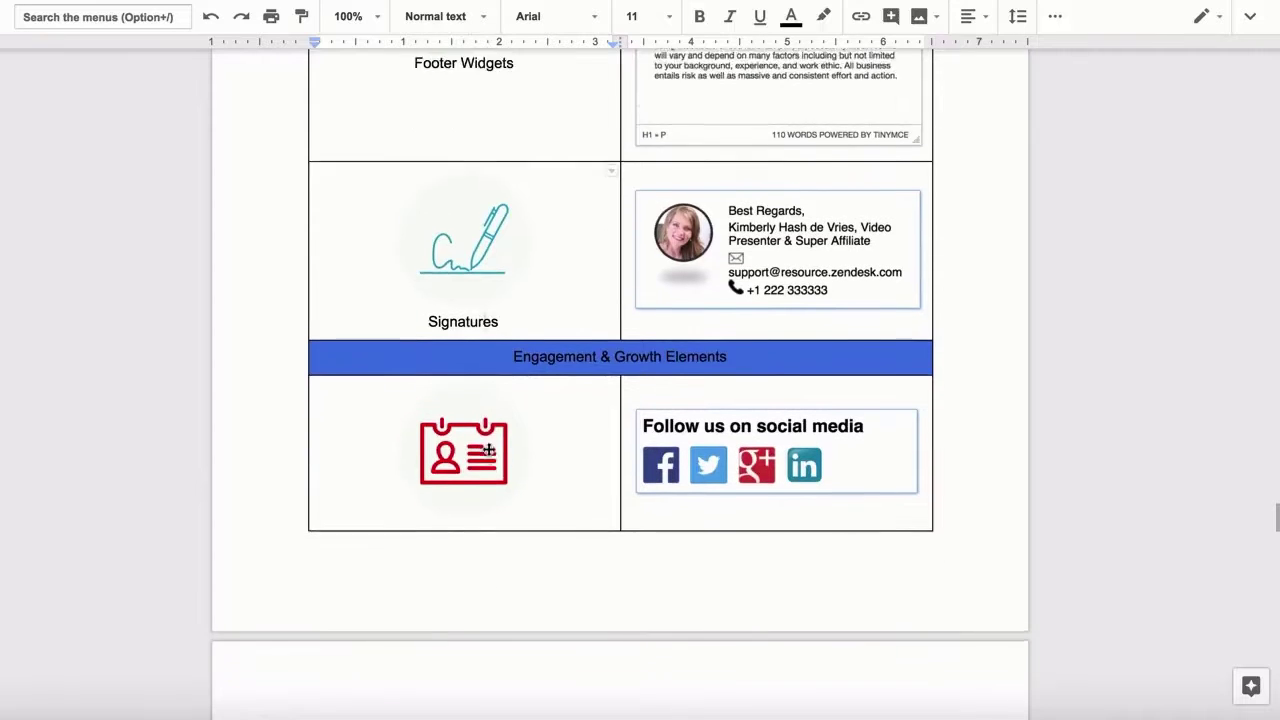
pyautogui.scroll(-4, 487, 449)
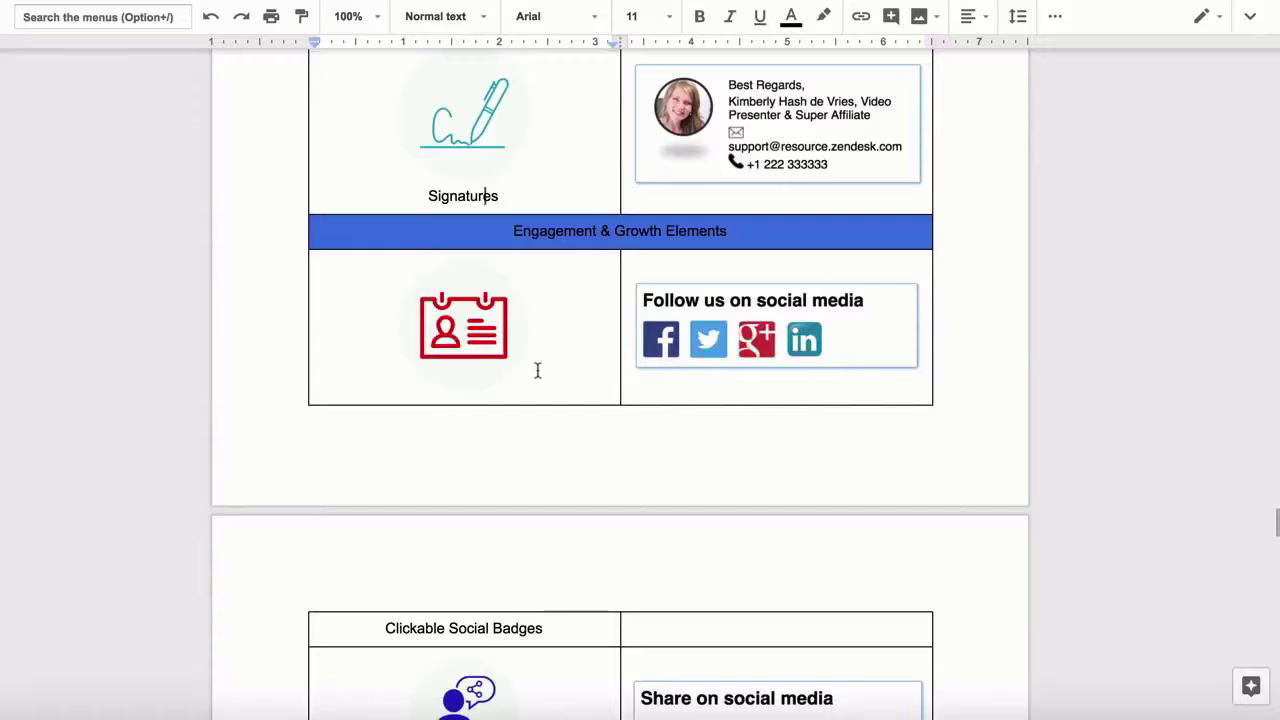
pyautogui.click(512, 626)
pyautogui.scroll(-8, 609, 353)
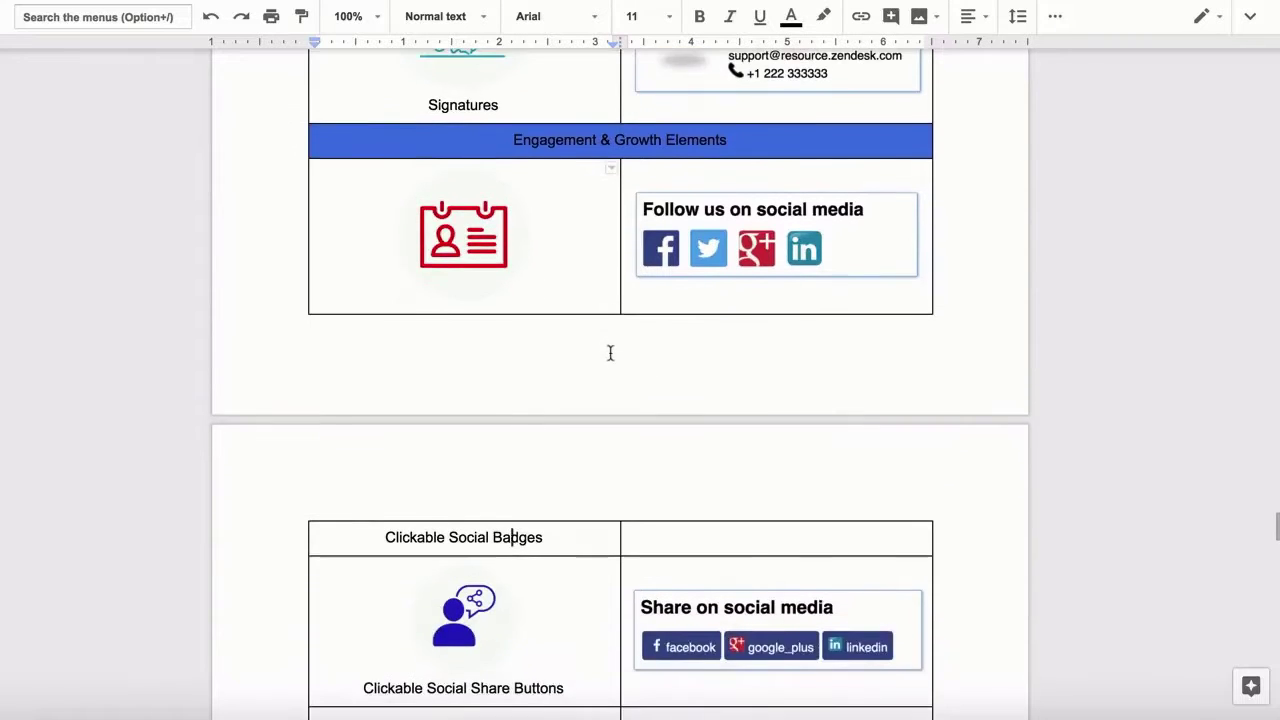
pyautogui.scroll(-5, 610, 355)
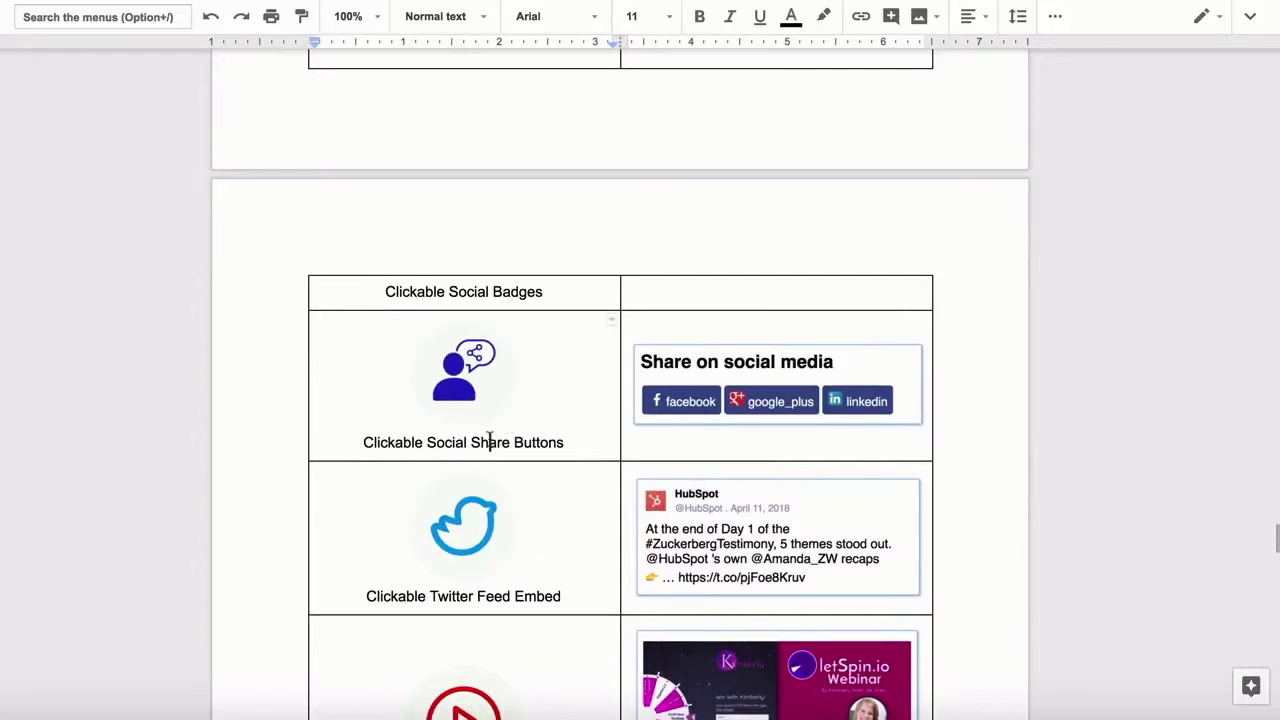
pyautogui.click(490, 440)
pyautogui.scroll(-10, 547, 408)
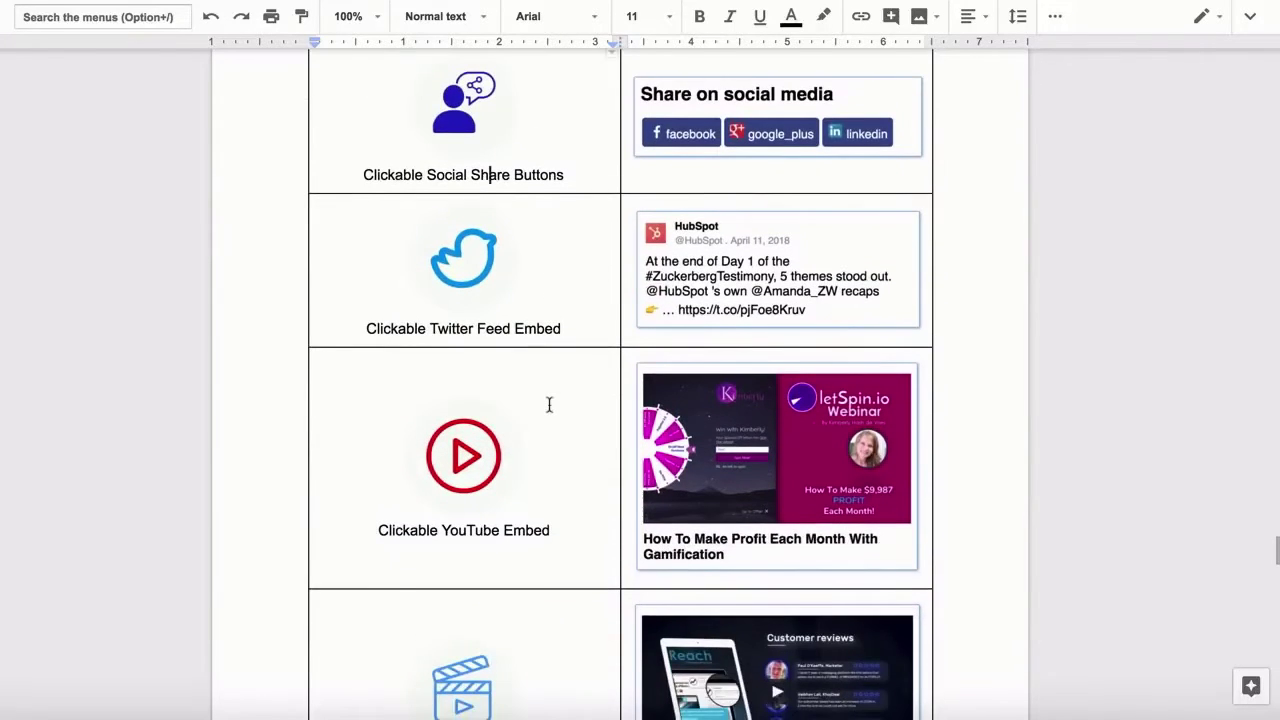
pyautogui.scroll(-1, 547, 400)
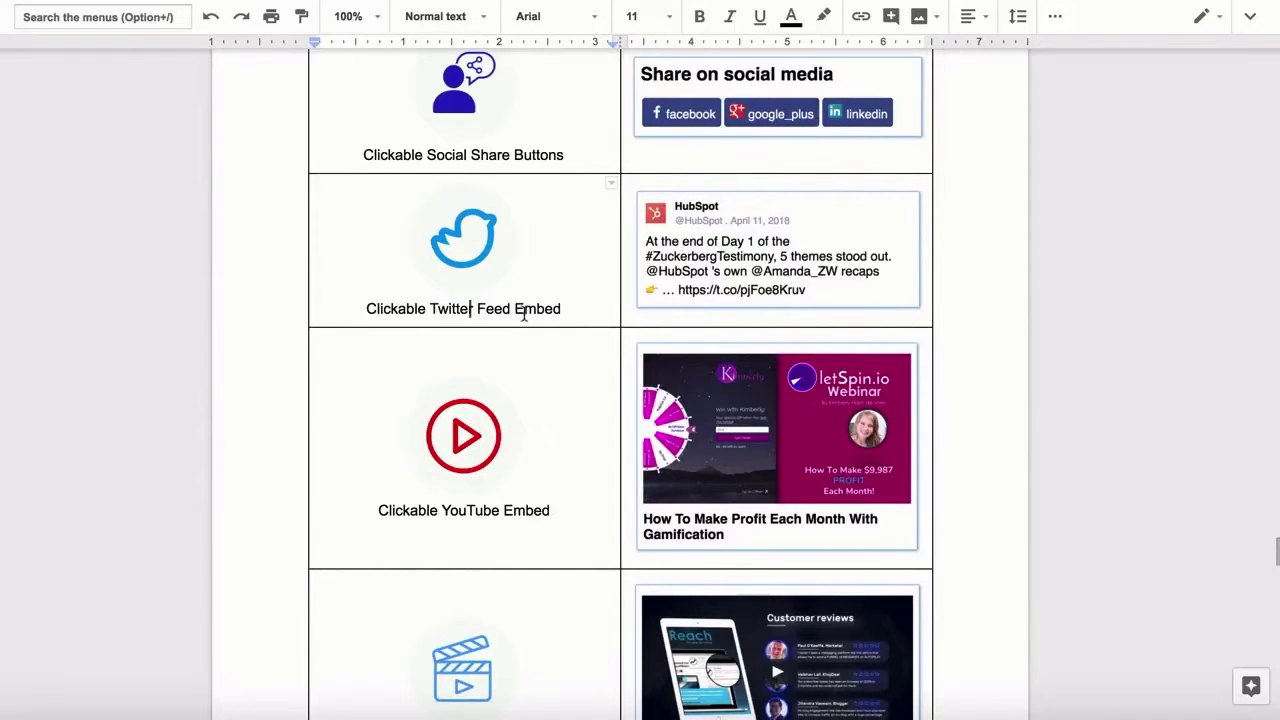
pyautogui.scroll(-4, 524, 314)
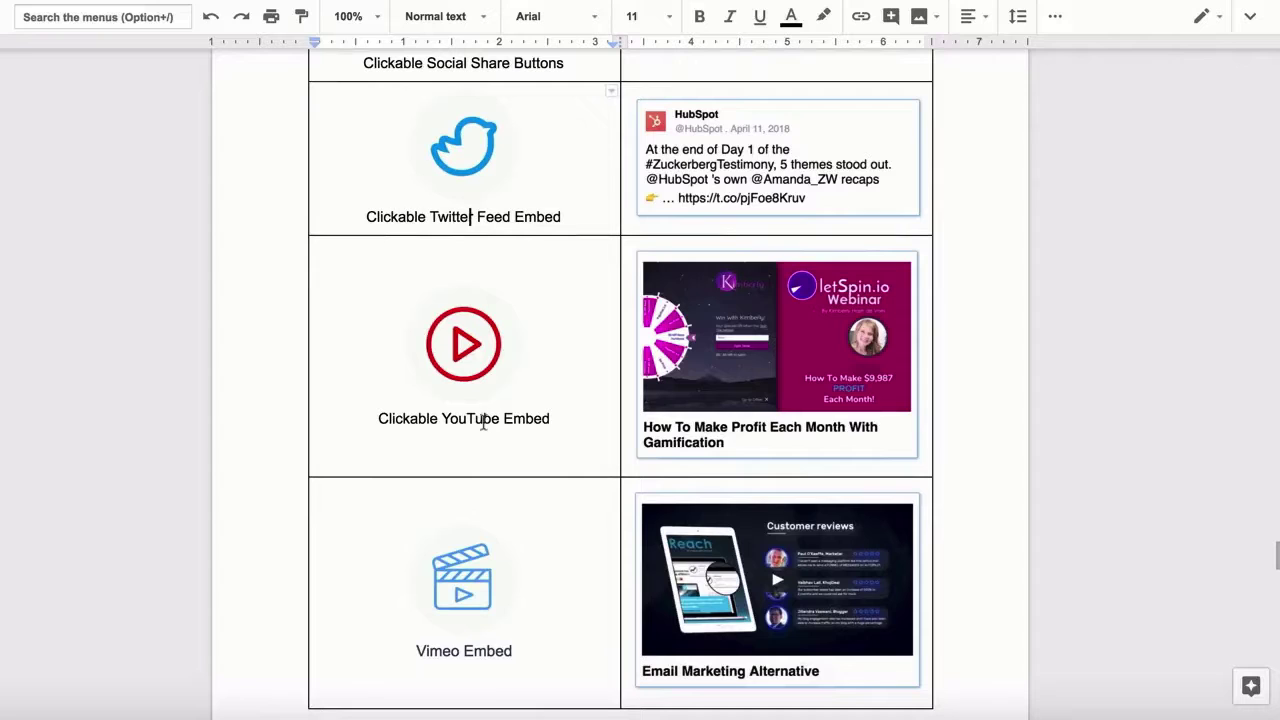
pyautogui.click(483, 420)
pyautogui.scroll(-5, 566, 383)
pyautogui.click(430, 470)
pyautogui.scroll(-1, 552, 429)
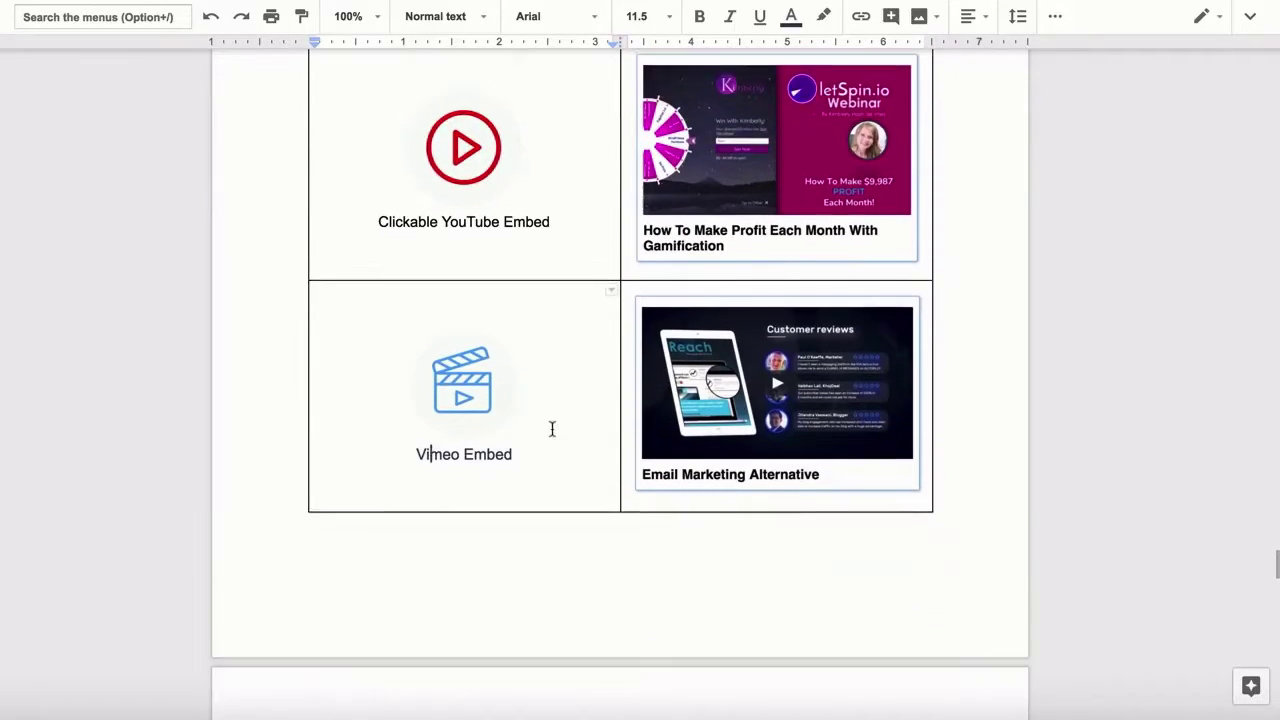
pyautogui.scroll(-3, 552, 429)
pyautogui.scroll(-2, 552, 428)
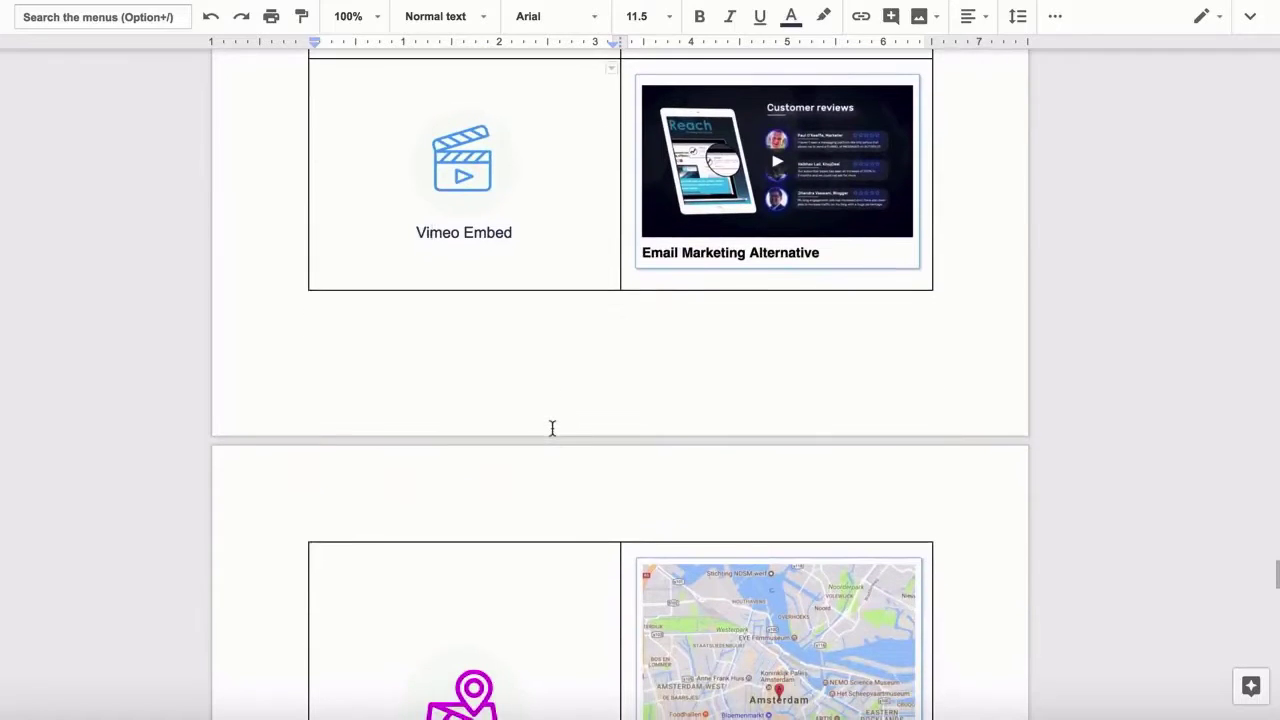
# Step: Scroll past the Maps, Instagram, Pinterest, GIF and Image Embed example rows
pyautogui.scroll(-6, 552, 428)
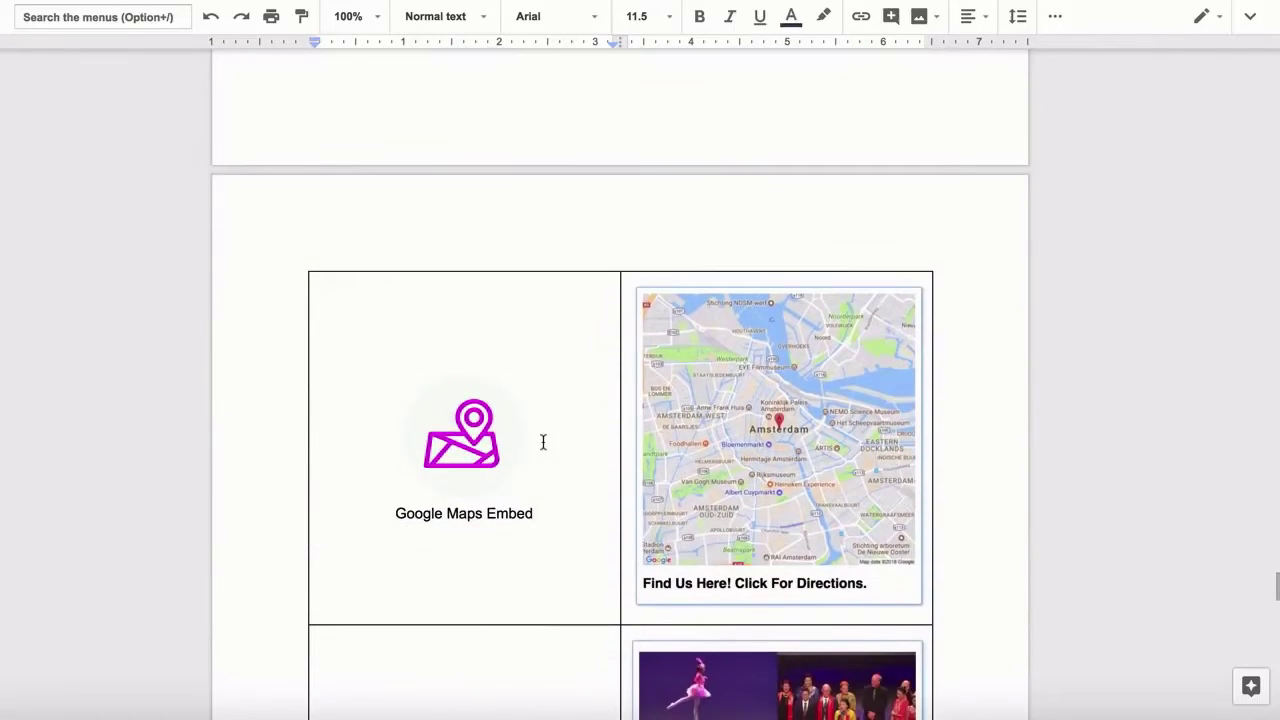
pyautogui.scroll(-5, 541, 443)
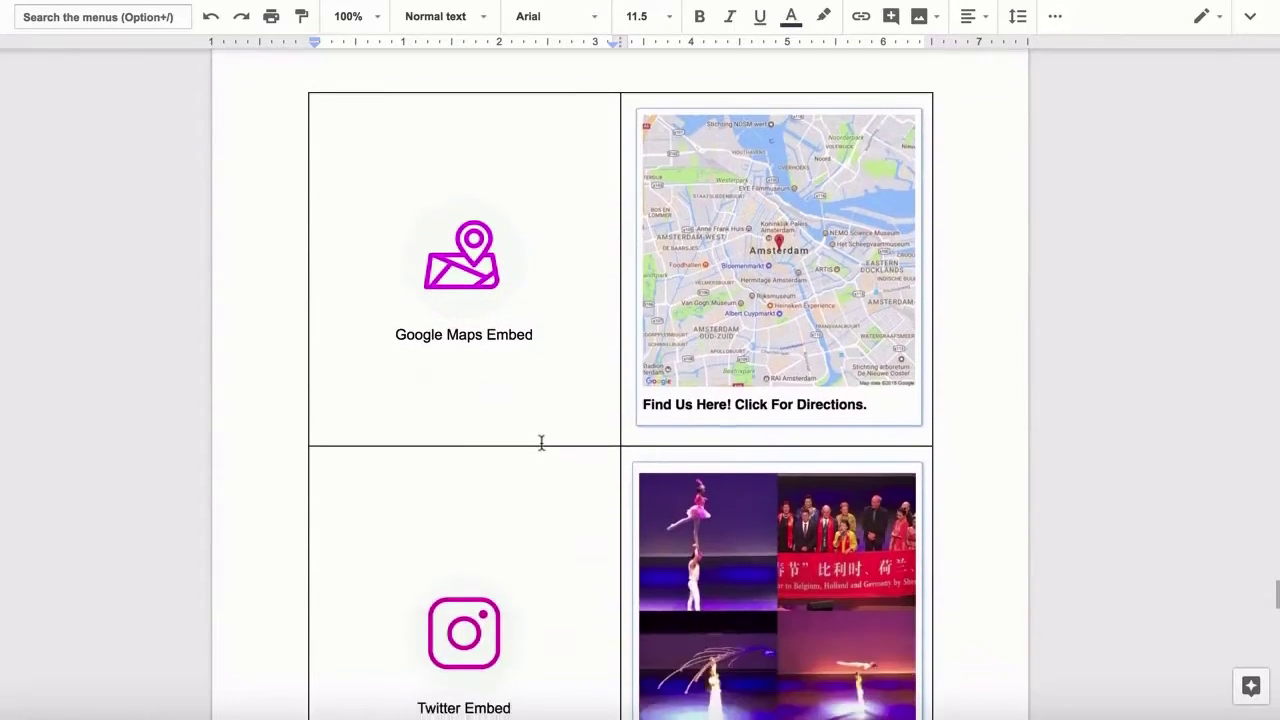
pyautogui.scroll(-1, 541, 443)
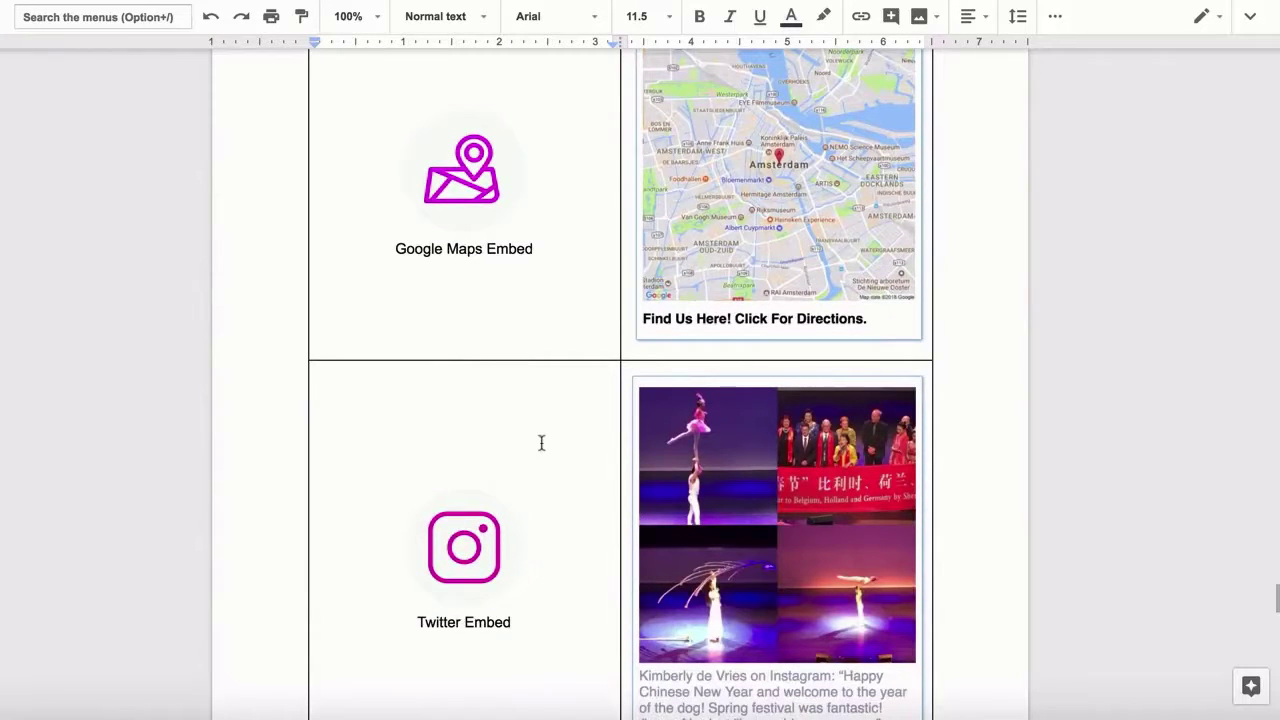
pyautogui.scroll(-6, 541, 443)
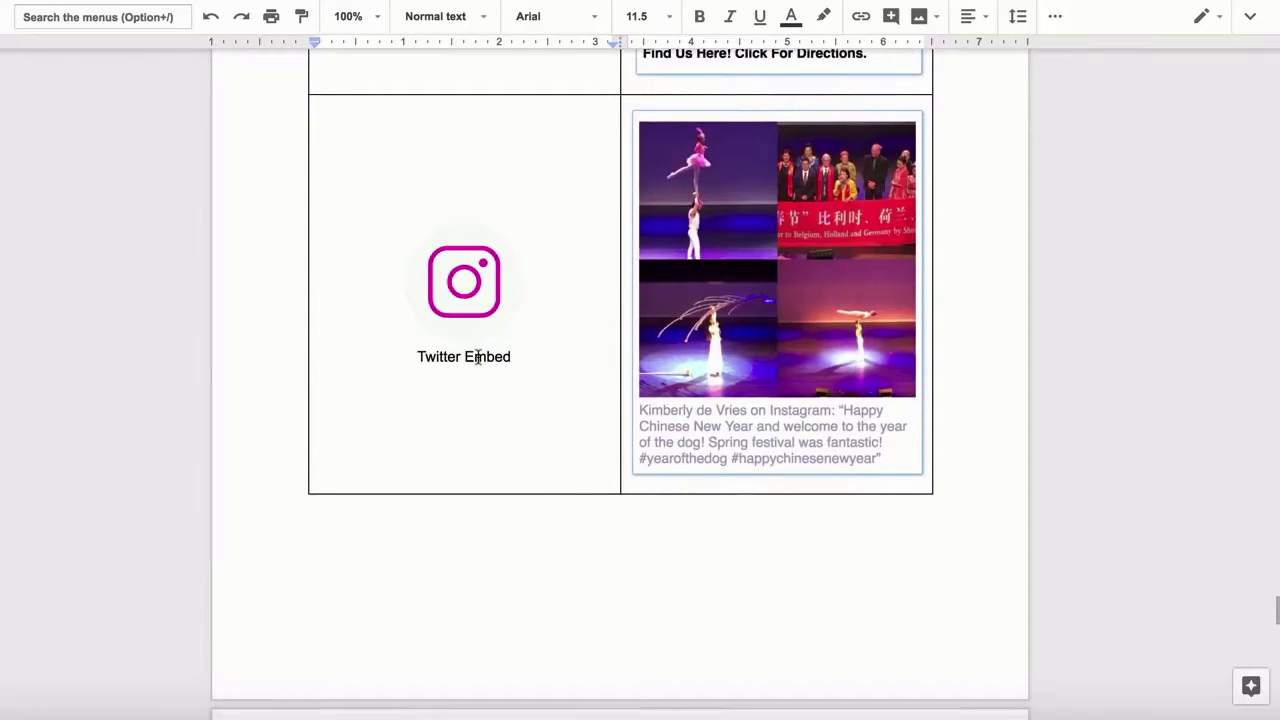
pyautogui.scroll(-10, 478, 357)
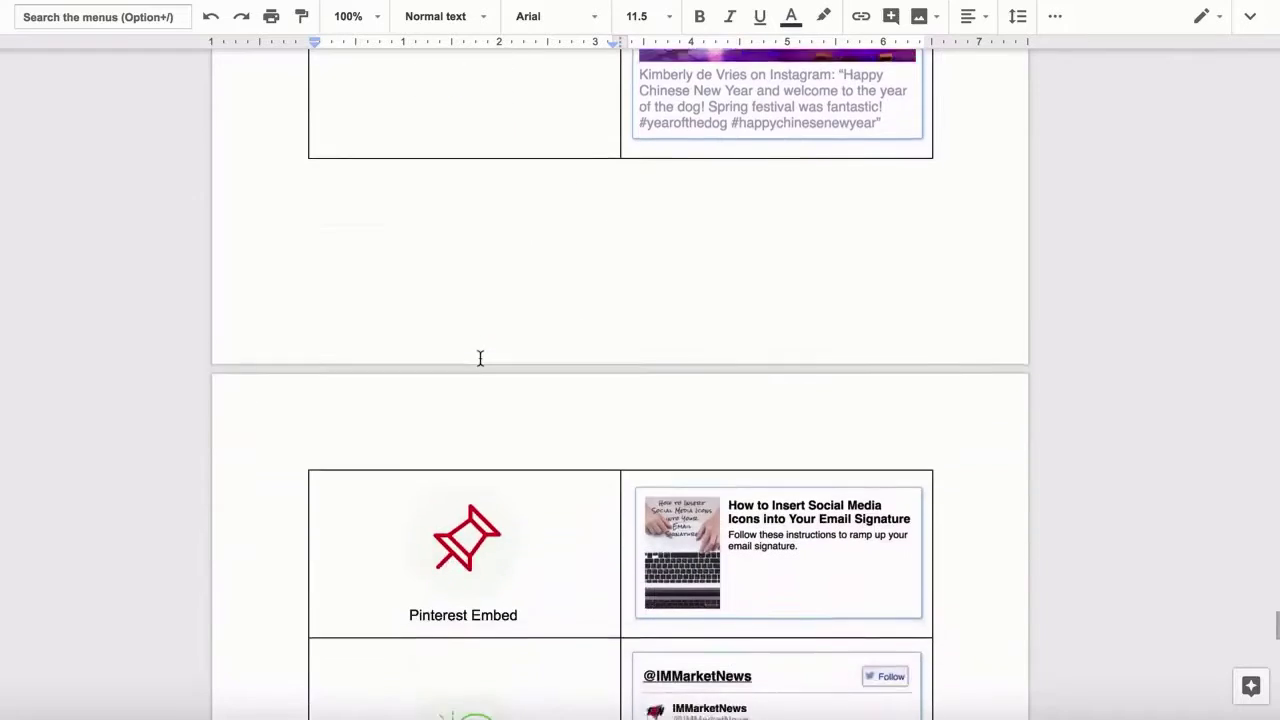
pyautogui.scroll(-2, 481, 360)
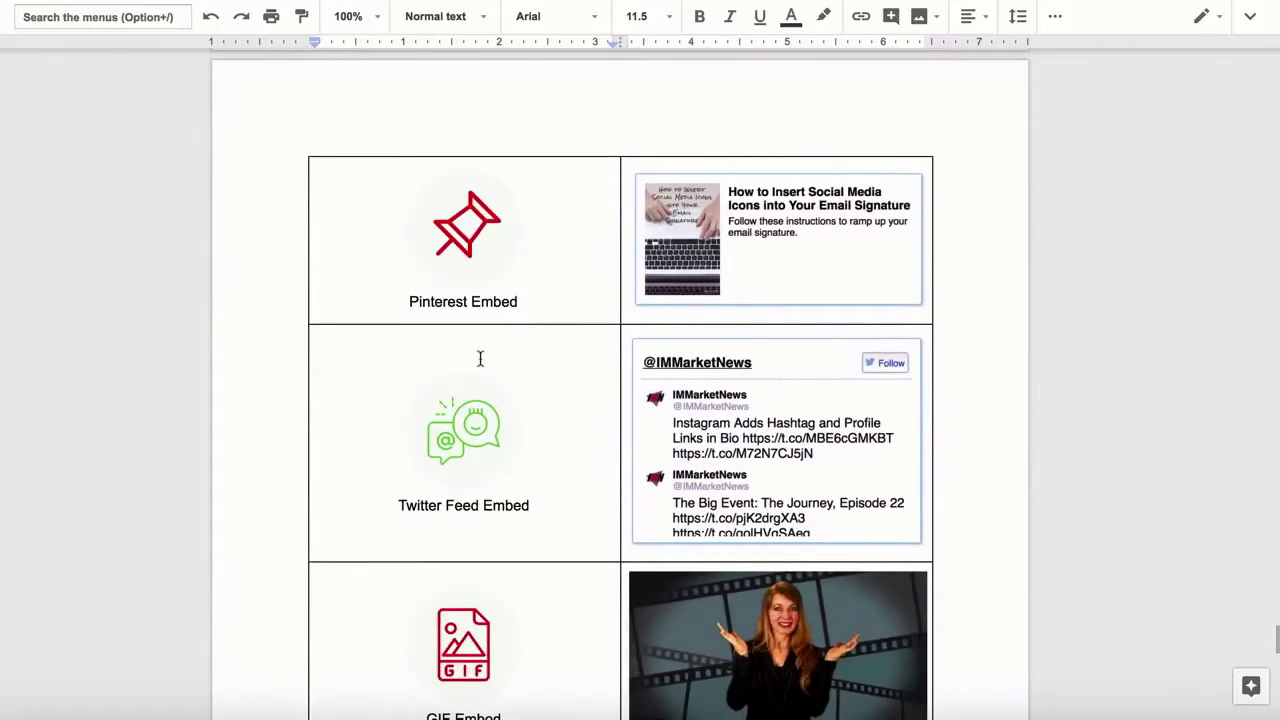
pyautogui.scroll(-3, 480, 358)
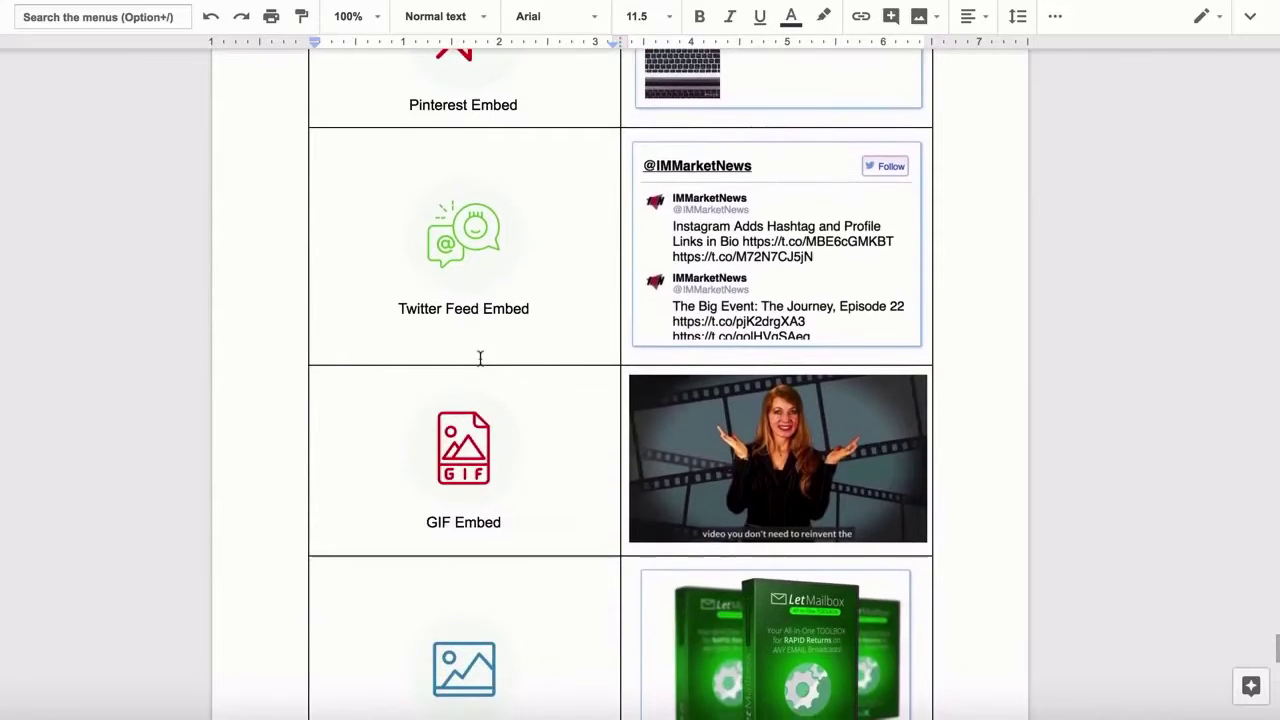
pyautogui.scroll(-2, 480, 358)
pyautogui.scroll(-1, 481, 360)
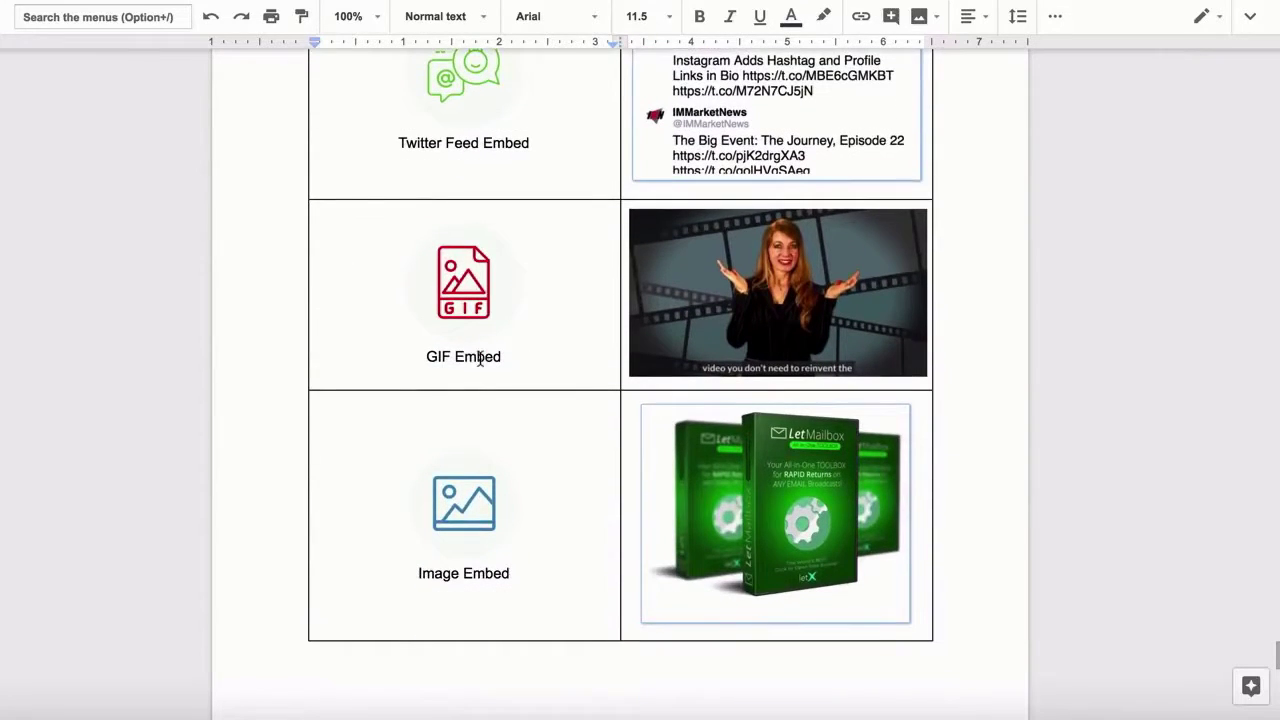
pyautogui.scroll(-5, 485, 414)
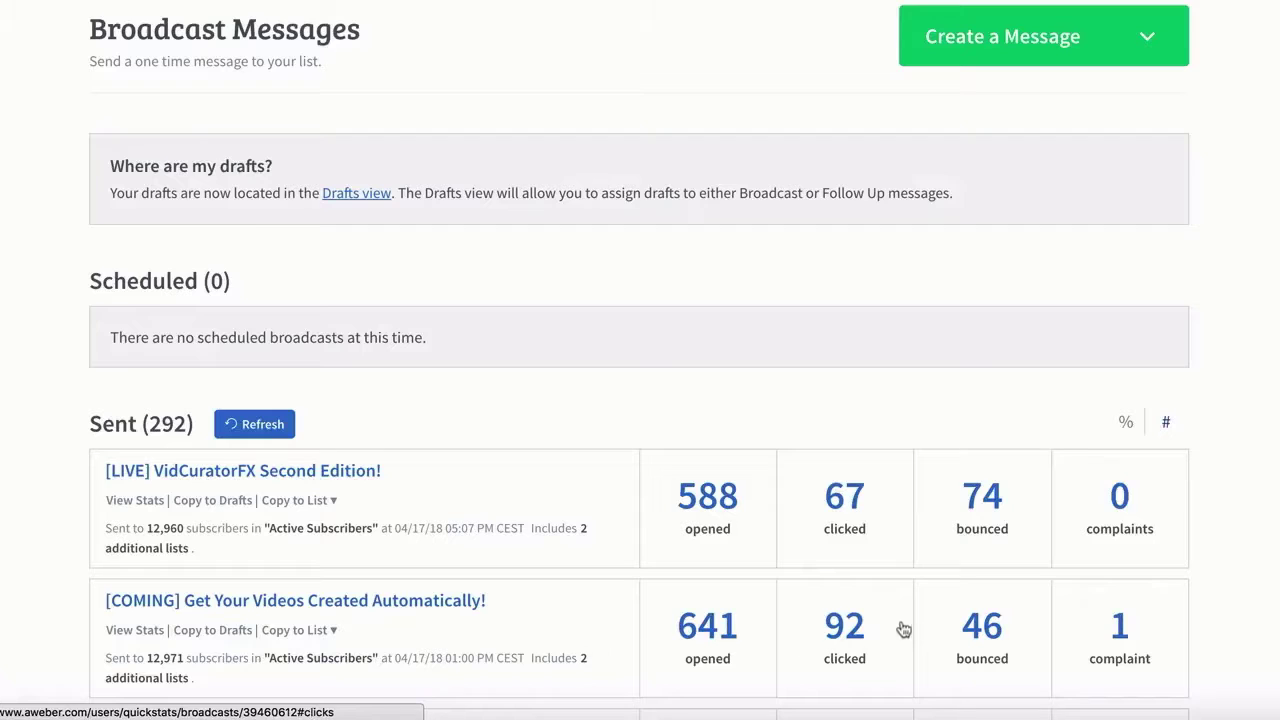
# Step: Open the '[COMING] Get Your Videos Created Automatically!' broadcast and review its sent message
pyautogui.click(318, 609)
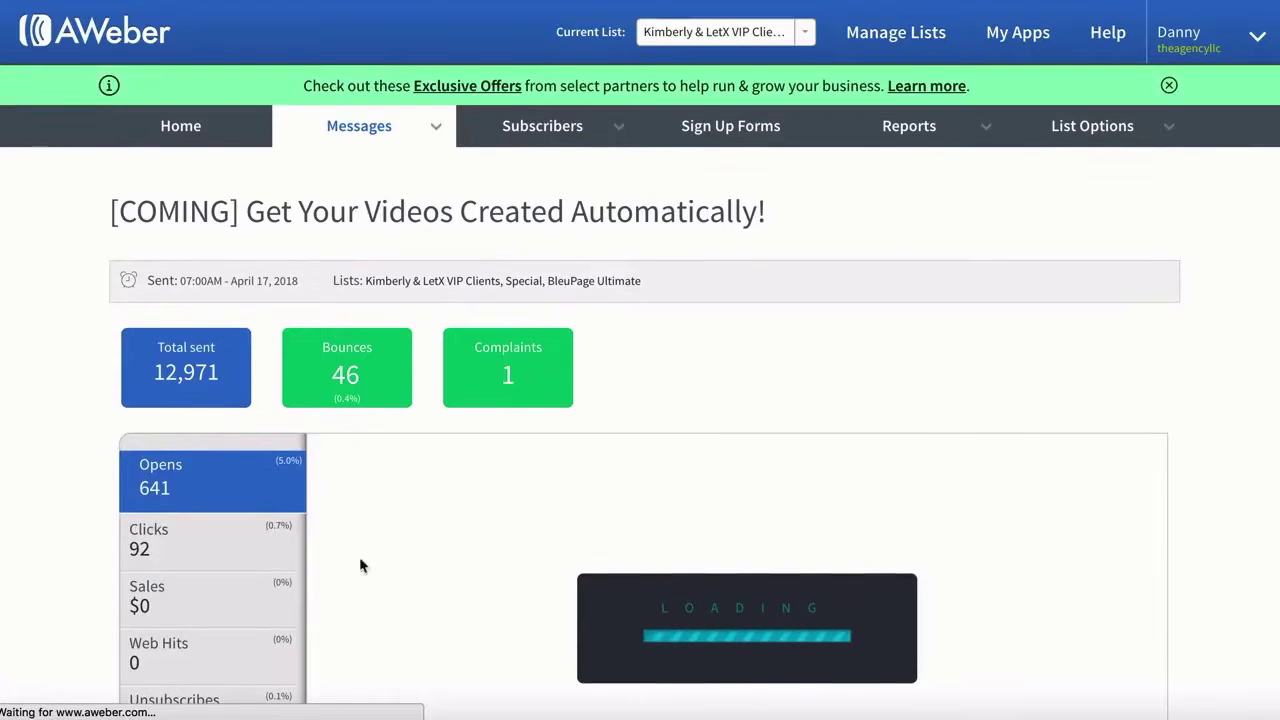
pyautogui.scroll(-5, 408, 528)
pyautogui.scroll(-4, 408, 528)
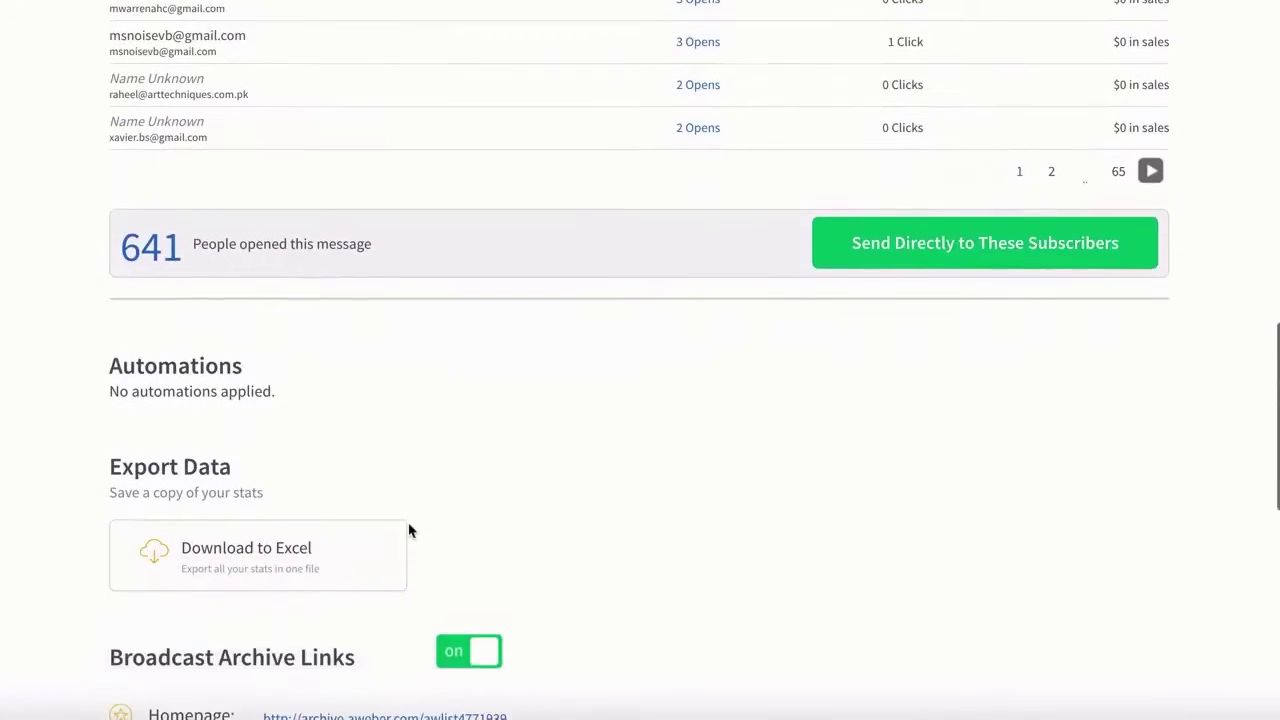
pyautogui.scroll(-3, 408, 528)
pyautogui.scroll(-5, 411, 531)
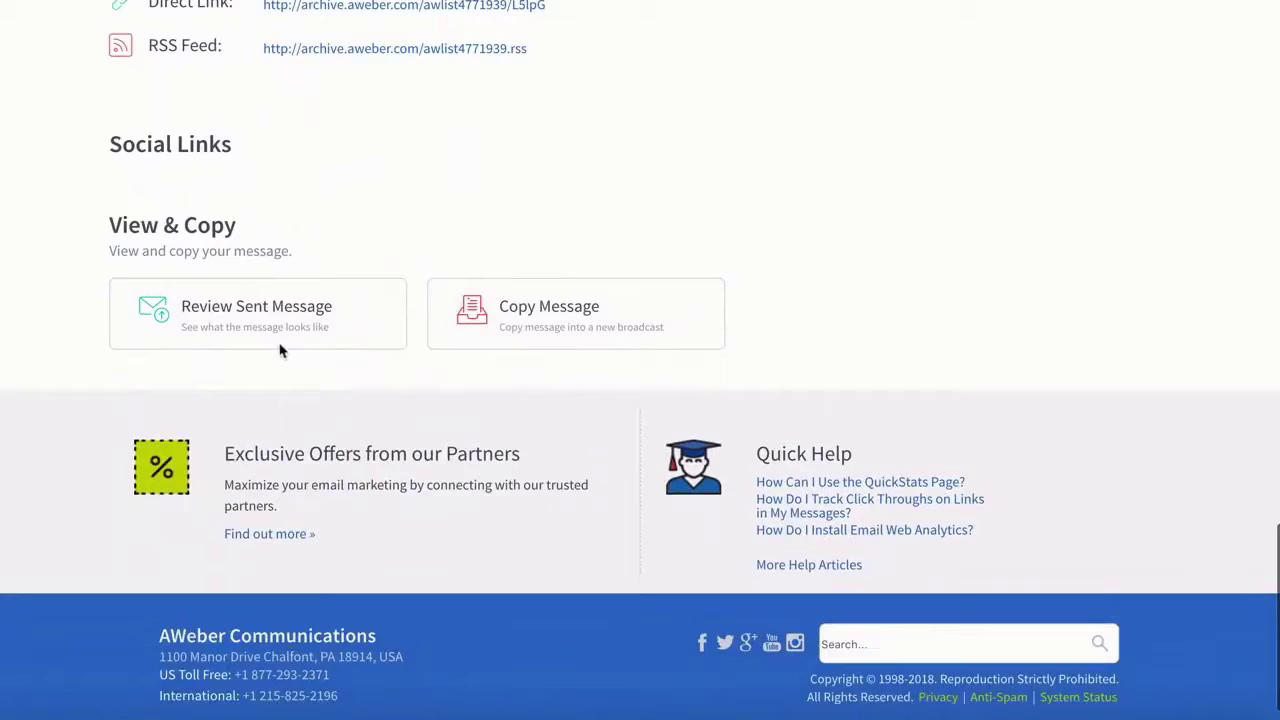
pyautogui.click(271, 317)
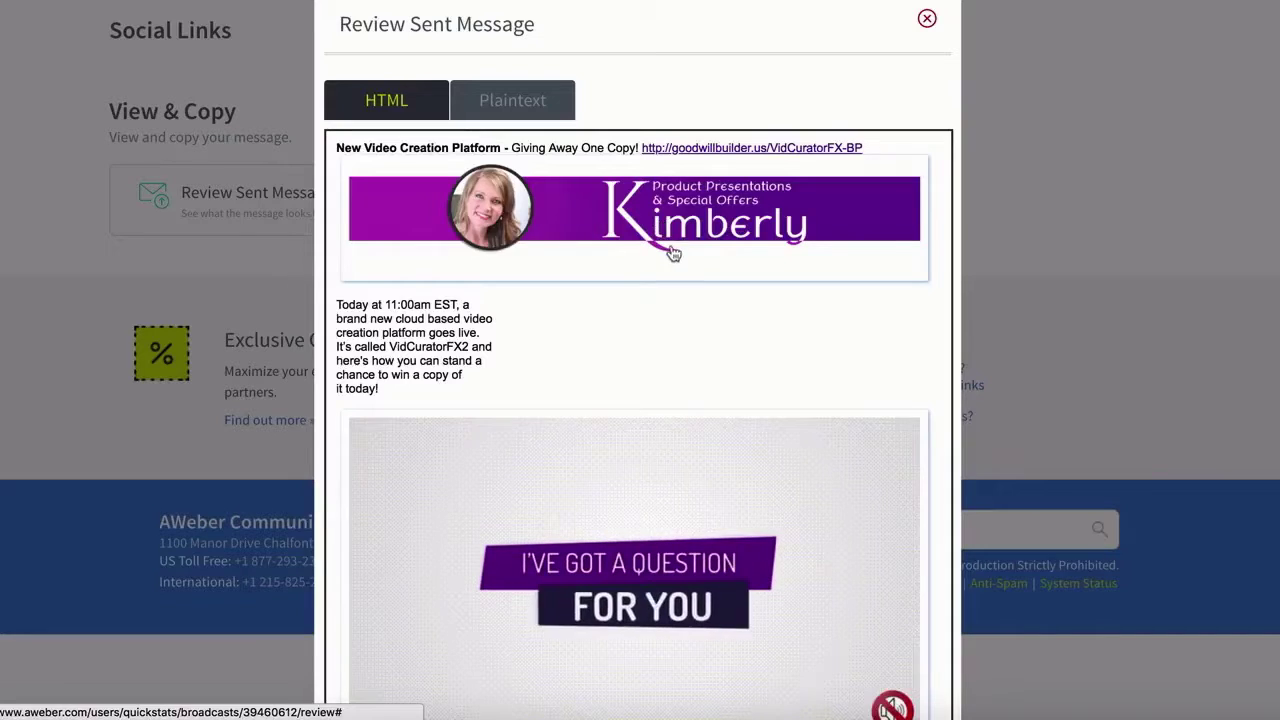
pyautogui.scroll(-2, 672, 252)
pyautogui.scroll(-2, 672, 255)
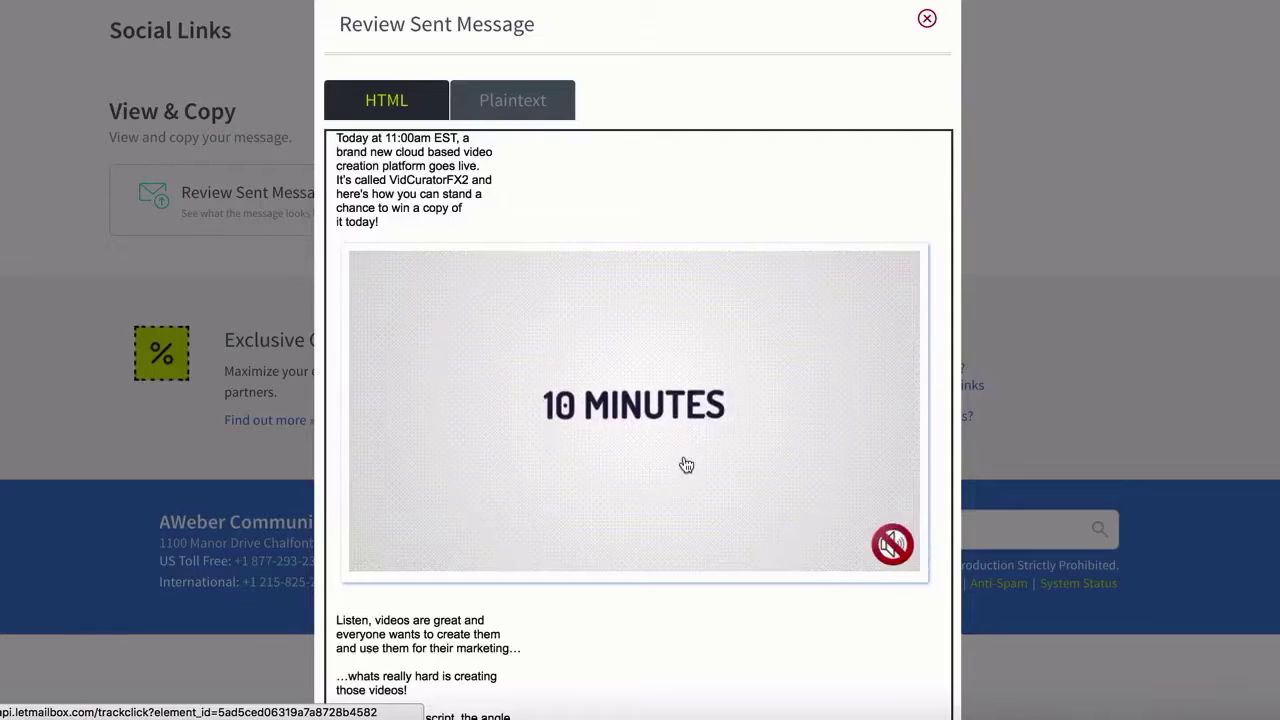
pyautogui.scroll(-1, 686, 465)
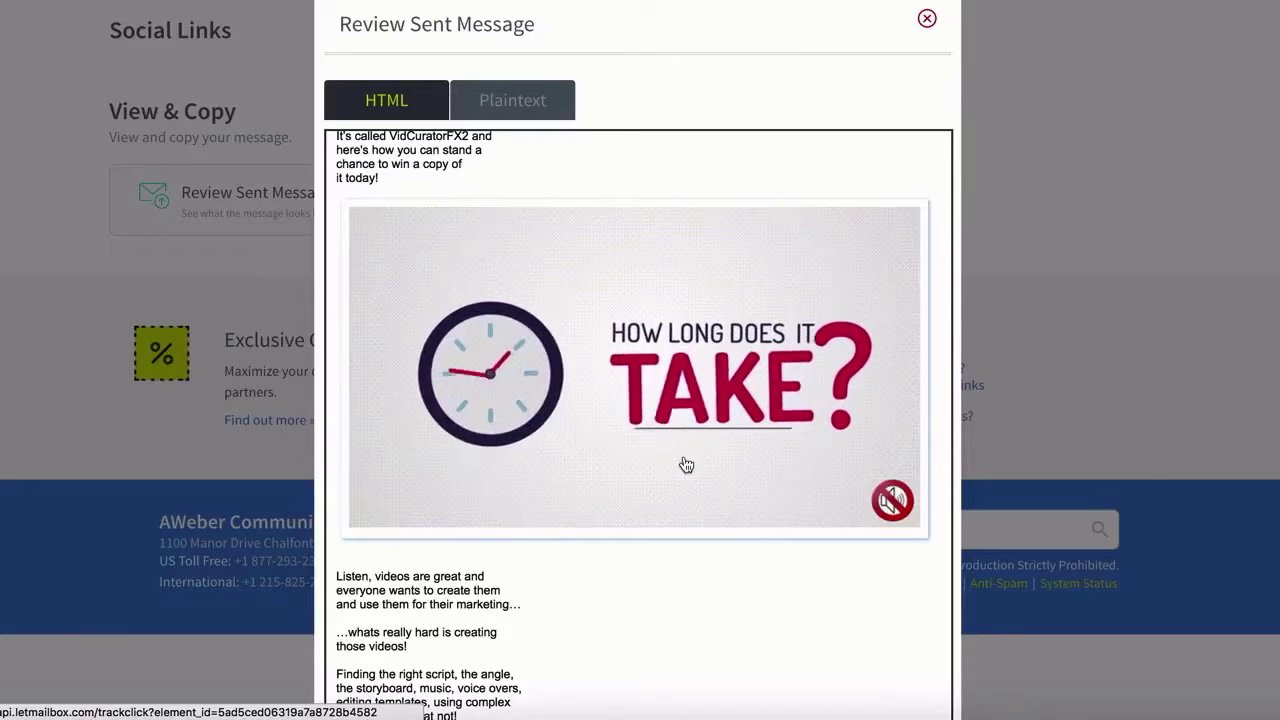
pyautogui.scroll(-1, 686, 465)
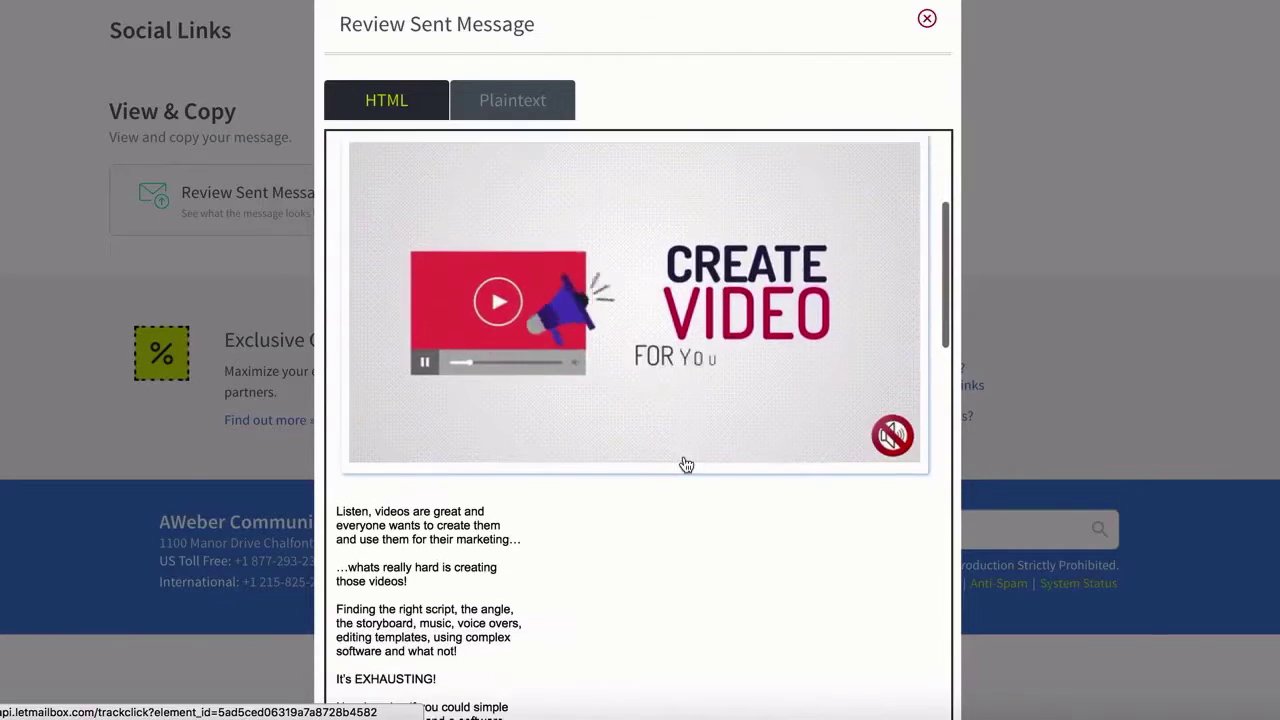
pyautogui.scroll(-10, 686, 465)
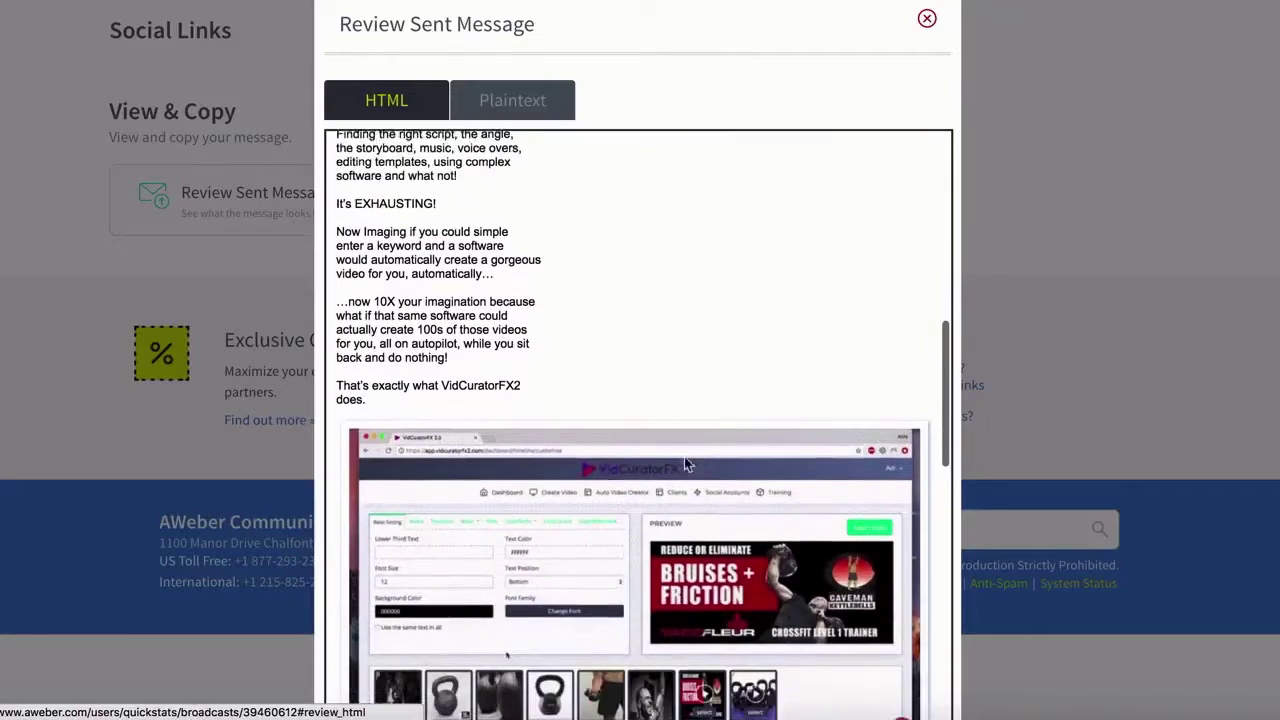
pyautogui.scroll(-3, 686, 463)
pyautogui.scroll(-4, 686, 465)
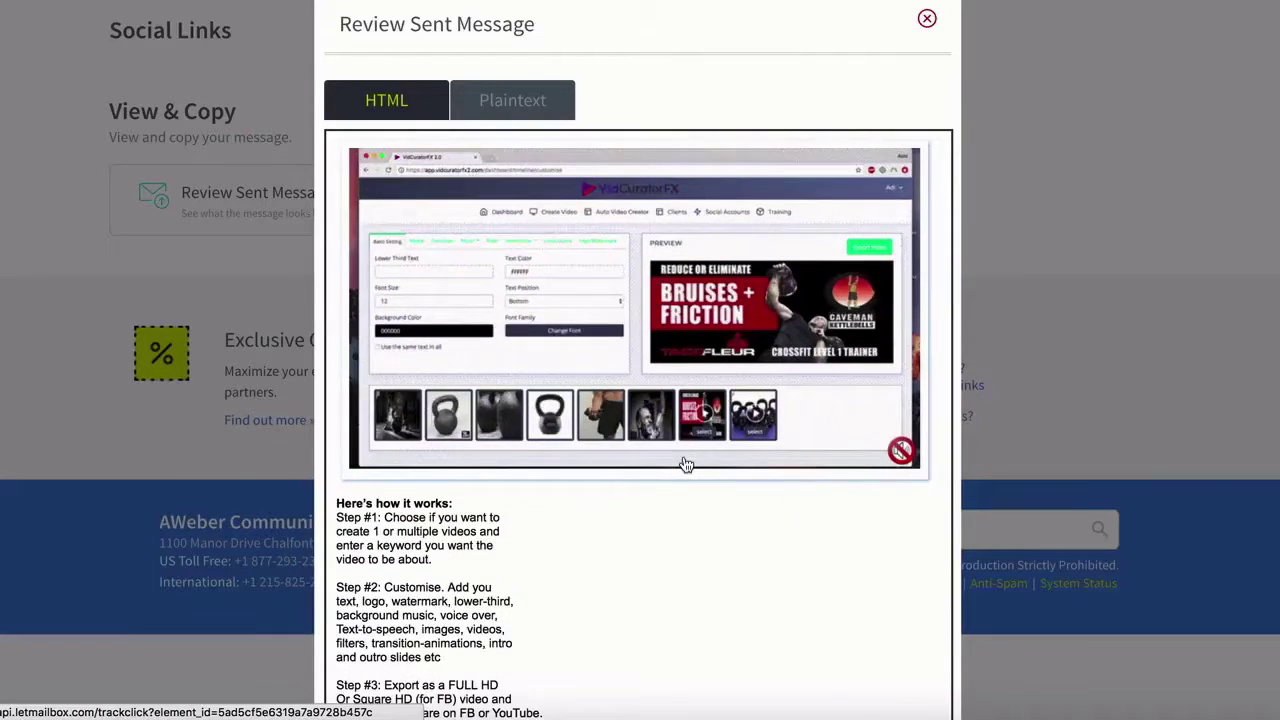
pyautogui.scroll(-14, 686, 465)
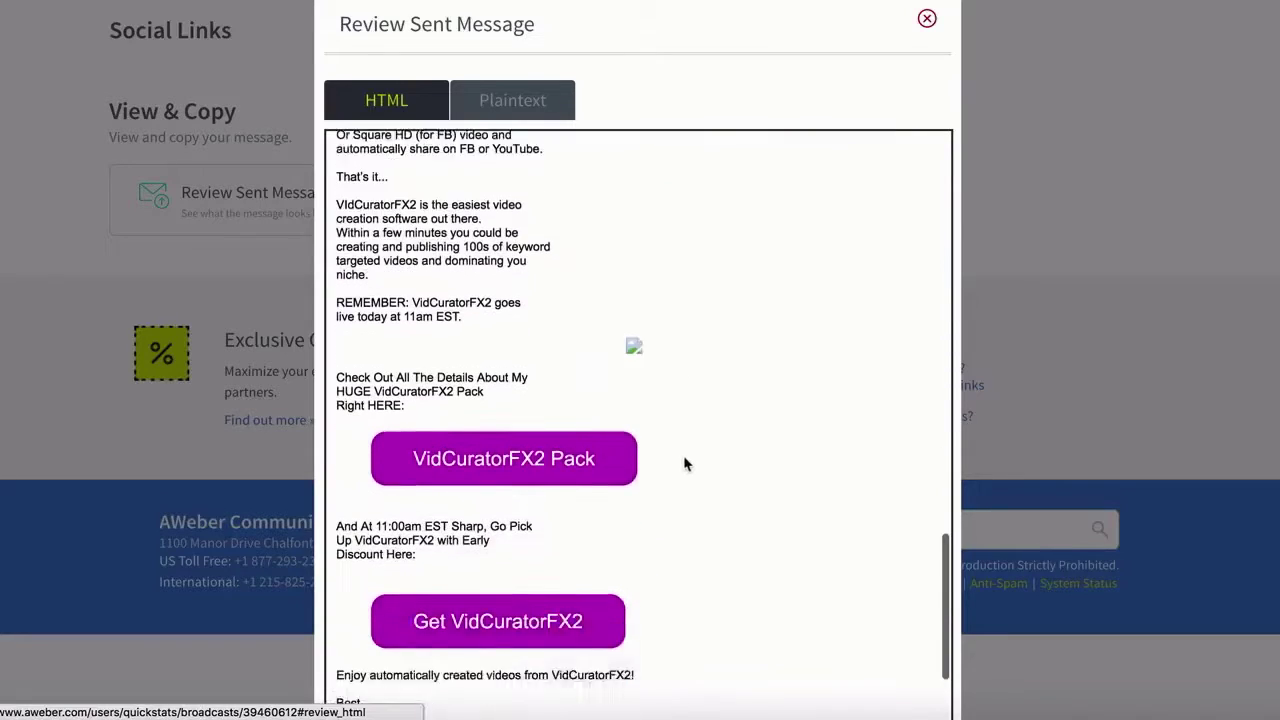
pyautogui.scroll(-6, 685, 463)
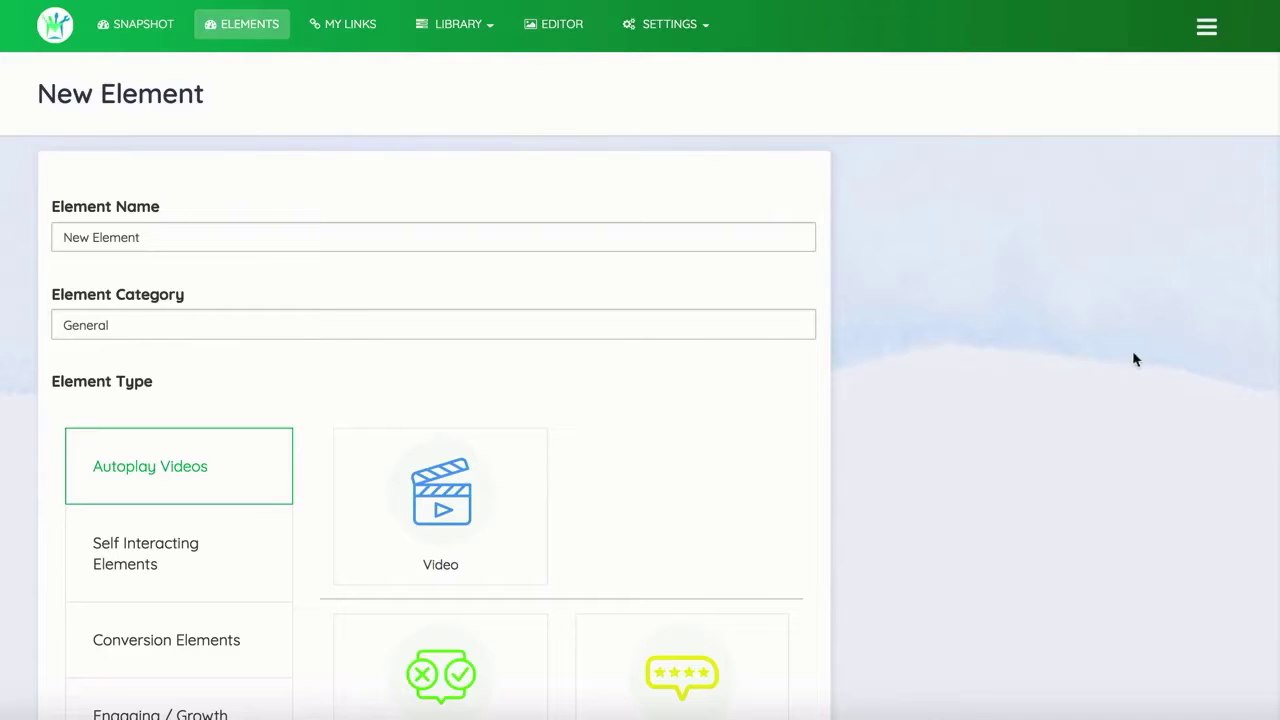
# Step: Choose the Video autoplay type and pick a video GIF from My Media
pyautogui.click(455, 502)
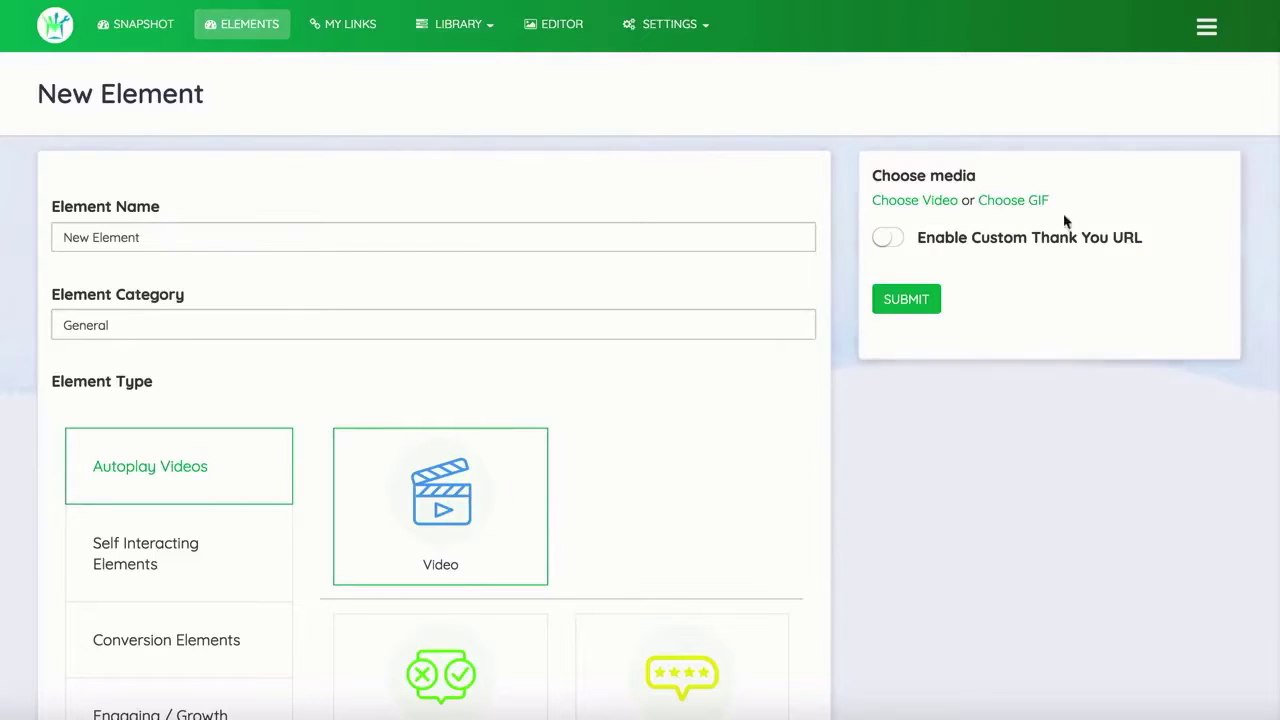
pyautogui.click(914, 203)
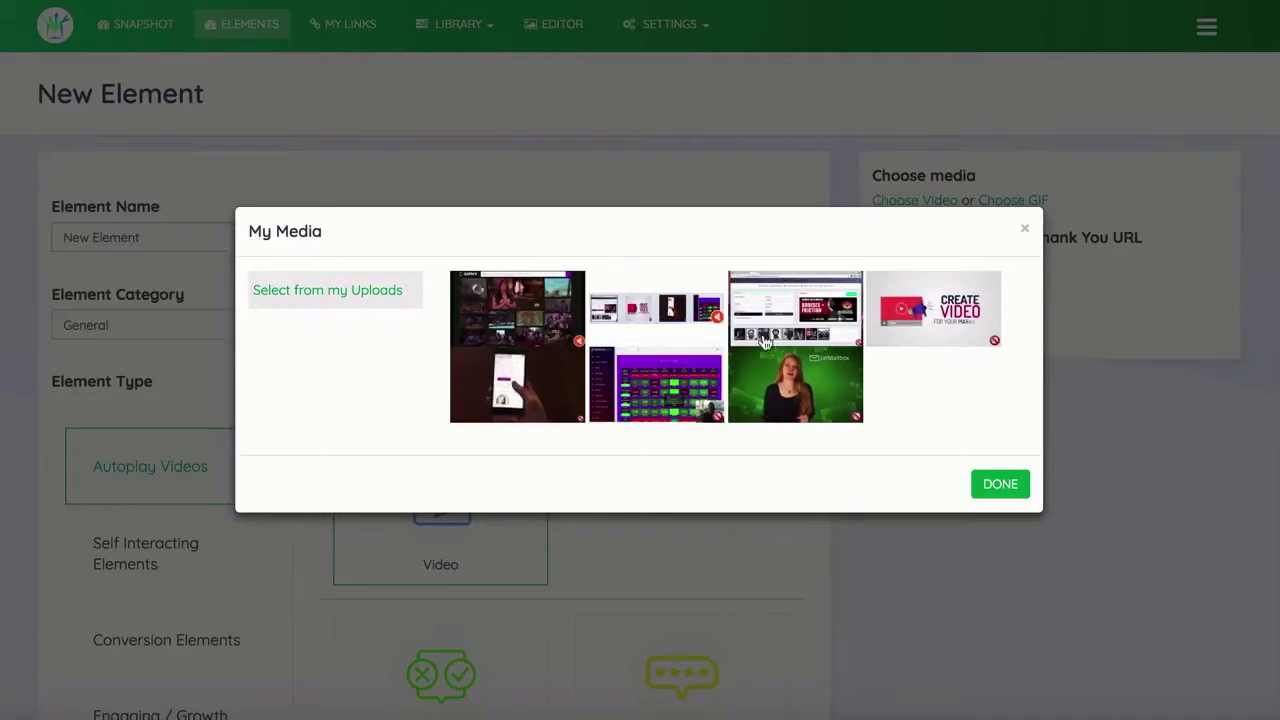
pyautogui.click(920, 316)
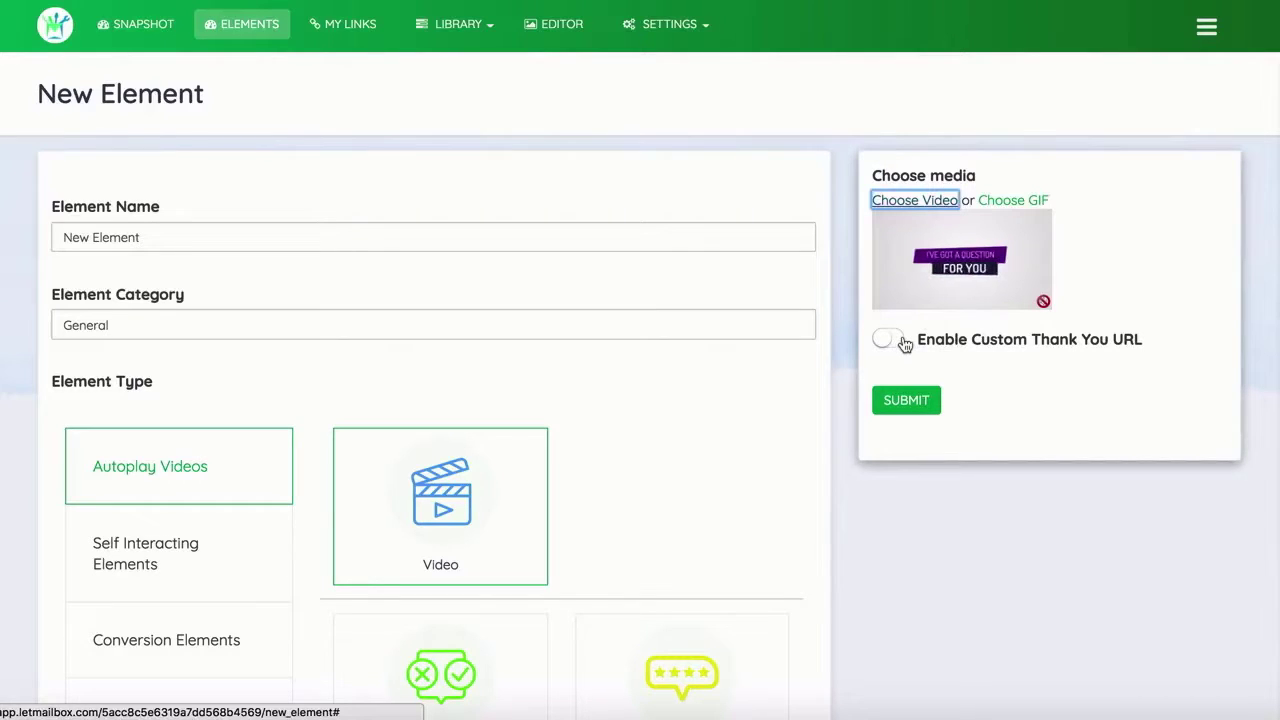
pyautogui.click(903, 343)
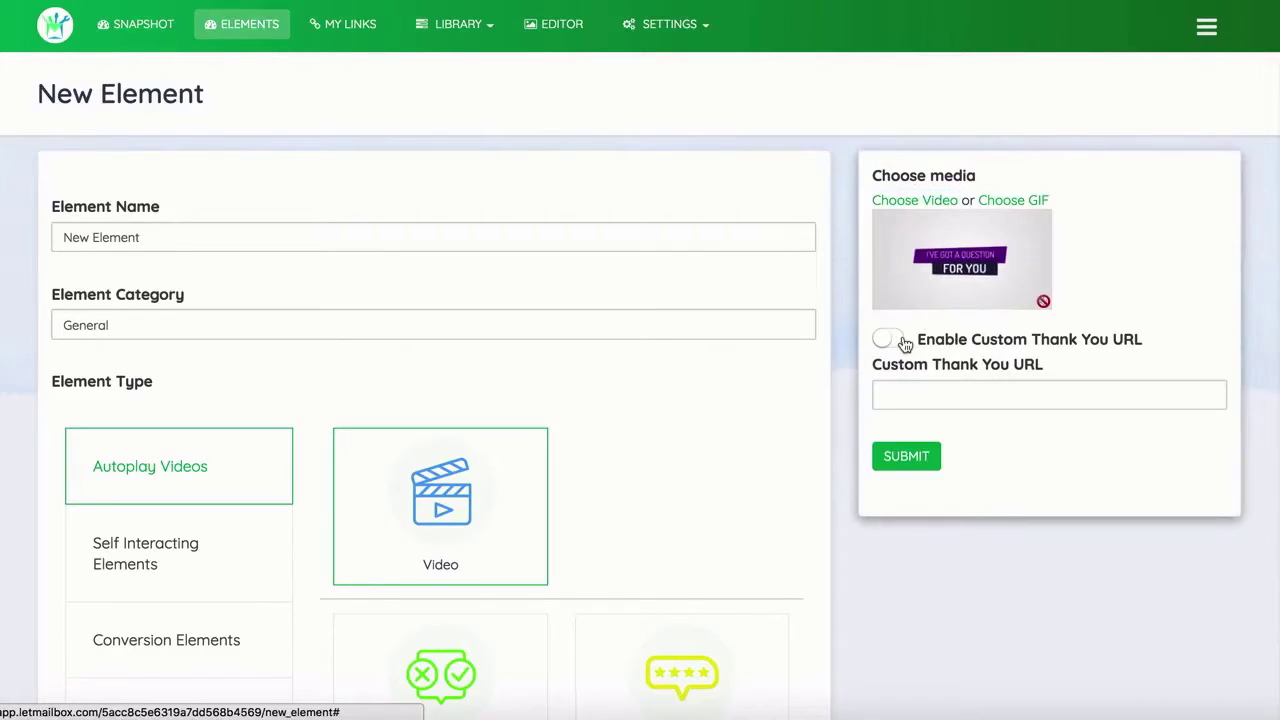
pyautogui.click(968, 393)
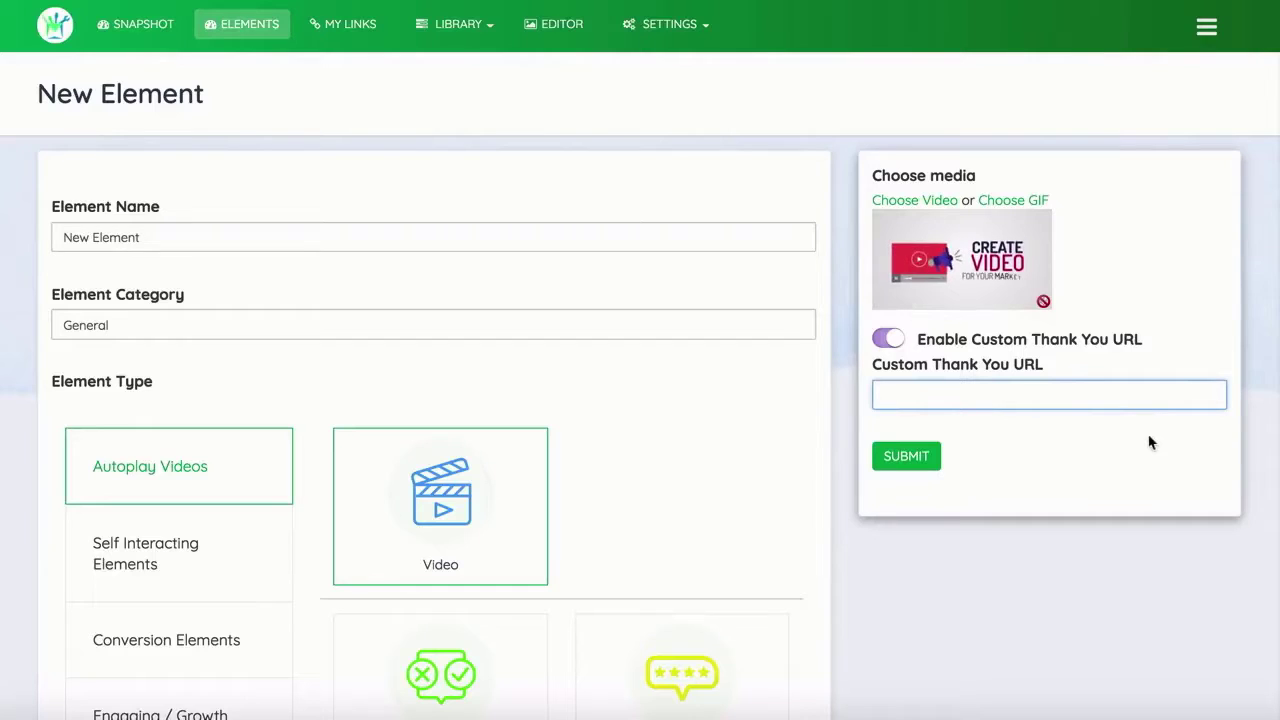
pyautogui.write('http')
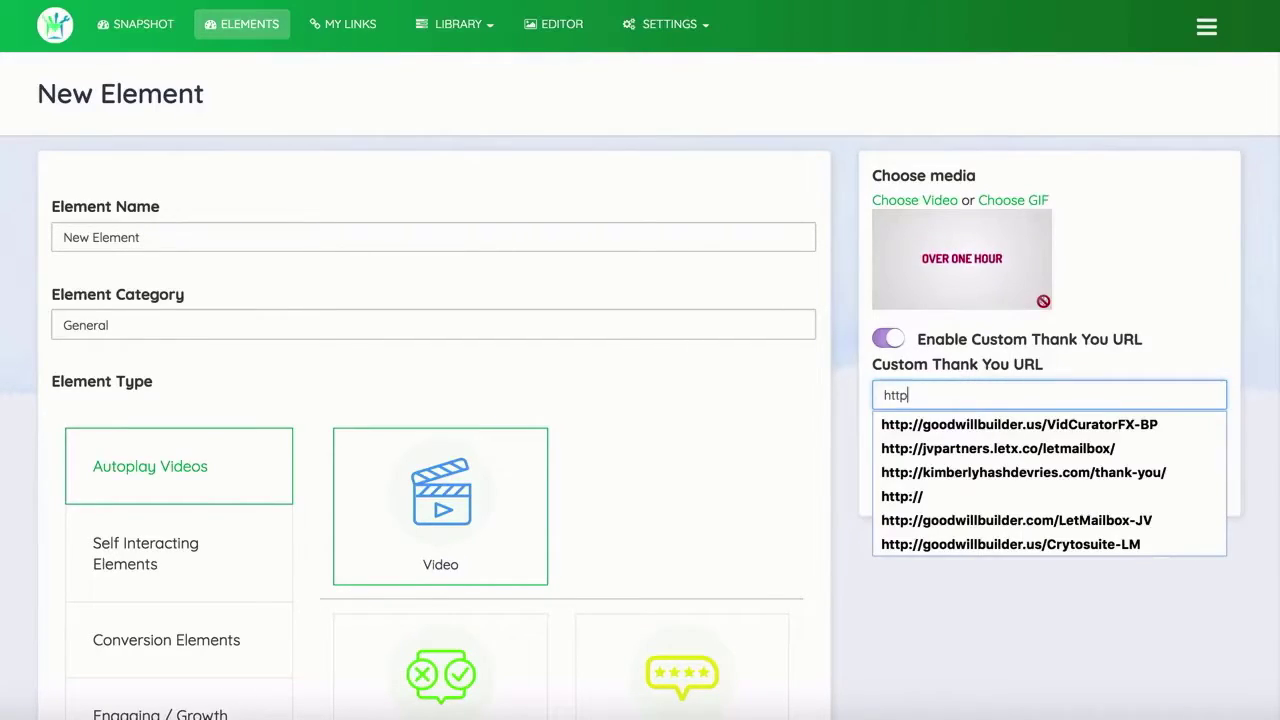
pyautogui.write('://')
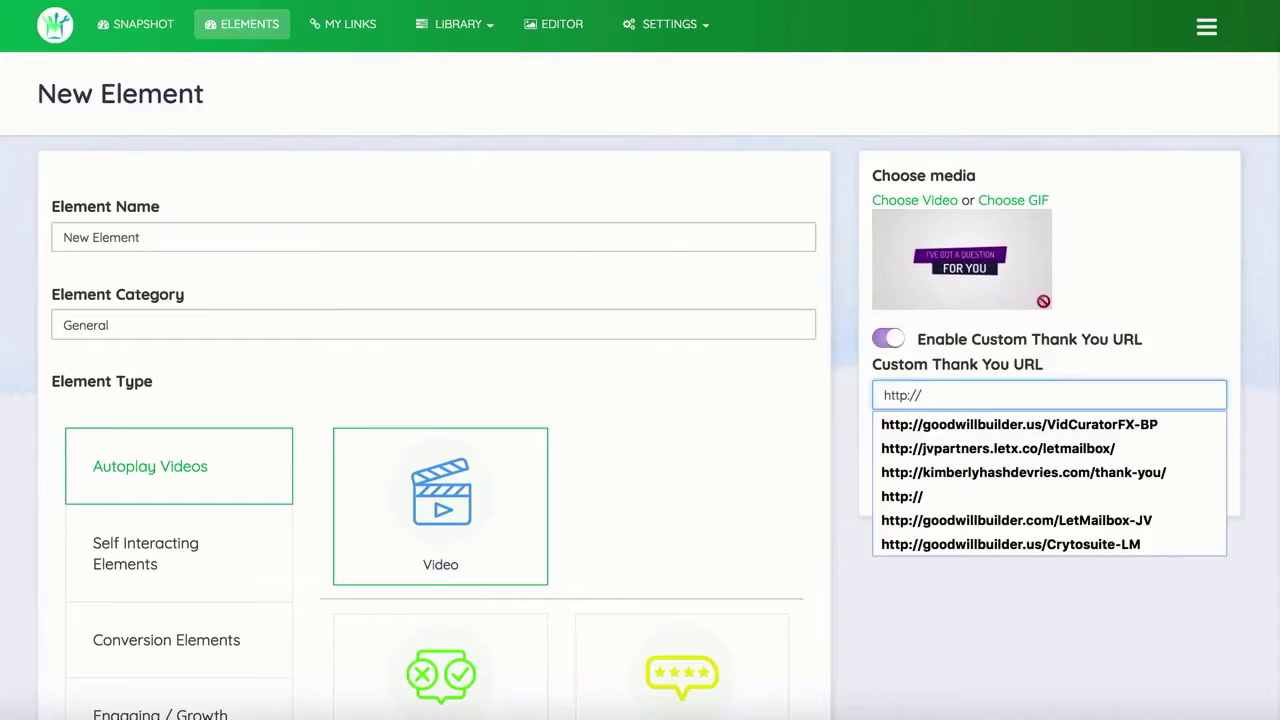
pyautogui.write('mycomp')
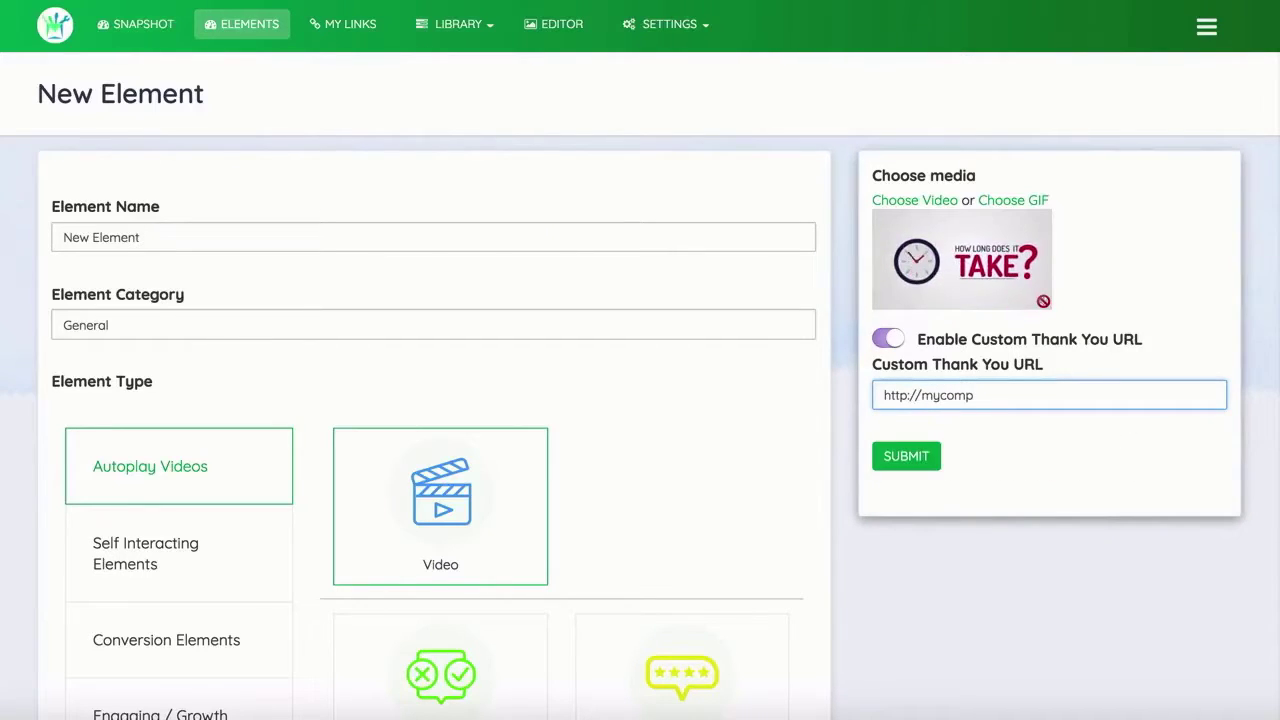
pyautogui.write('any.com')
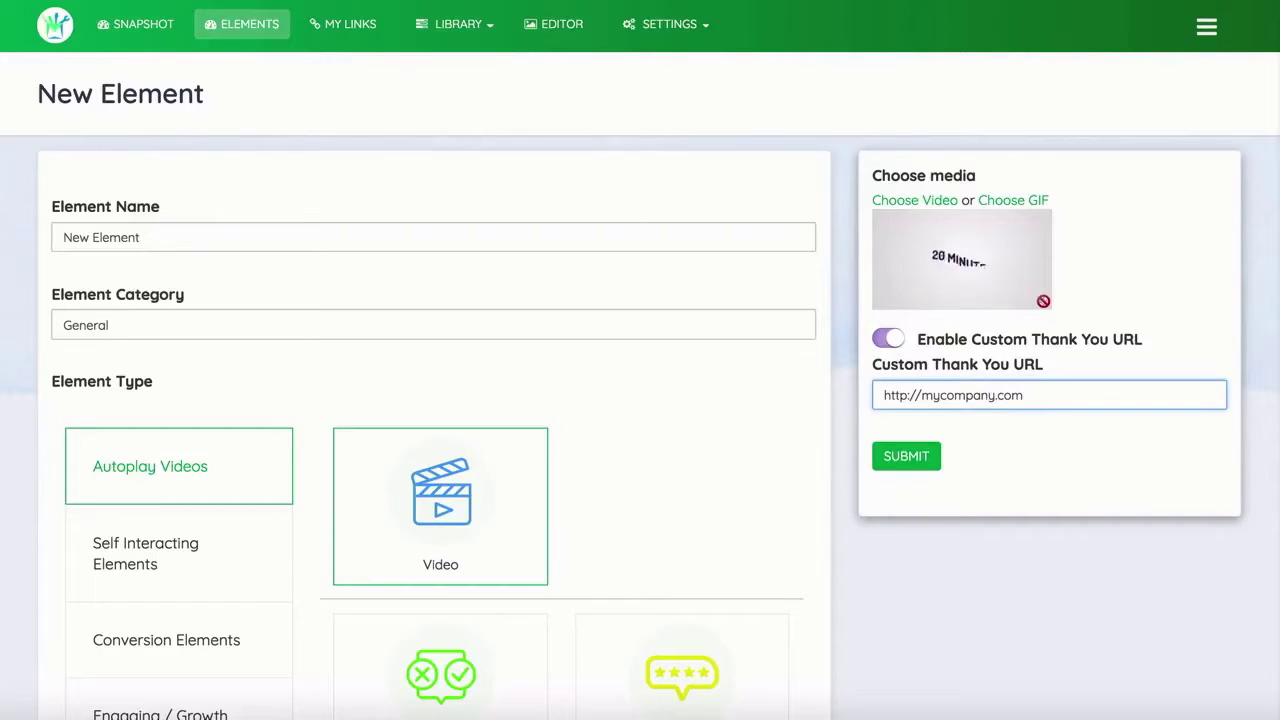
pyautogui.click(922, 465)
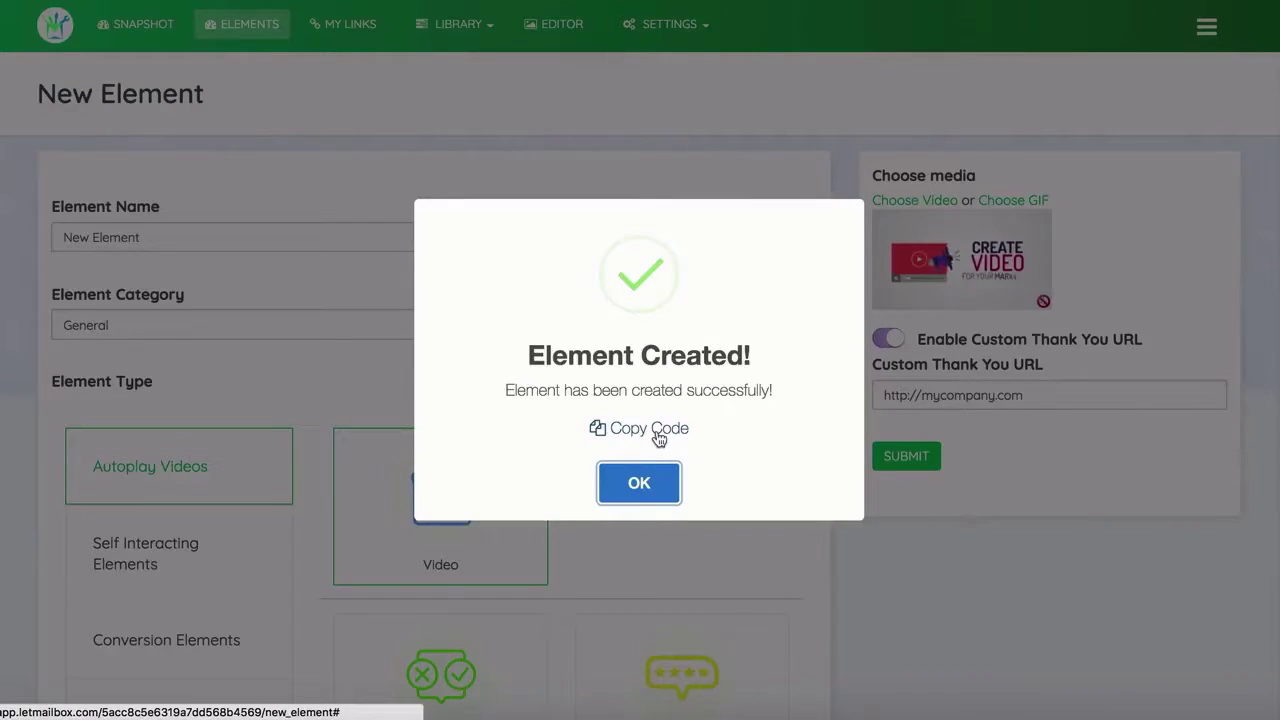
pyautogui.click(659, 440)
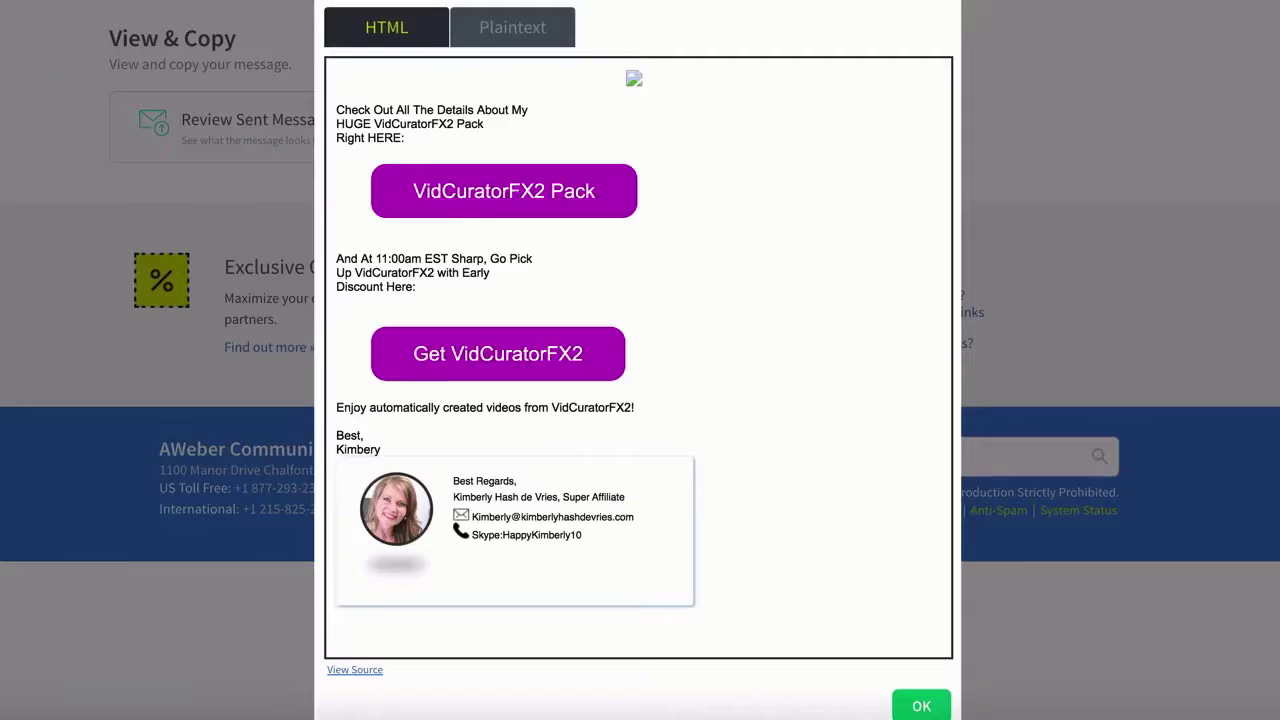
# Step: Close the sent-message review, go to Drafts and show the Create a Message options
pyautogui.scroll(10, 680, 100)
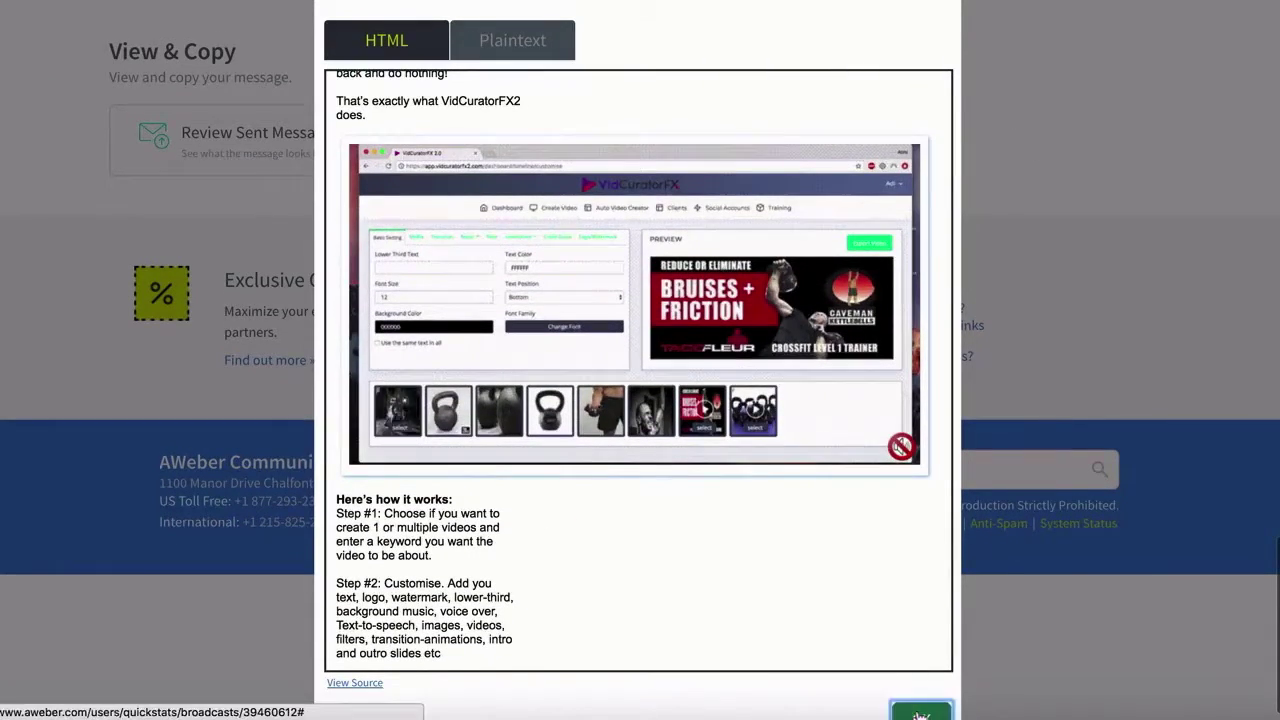
pyautogui.click(920, 707)
pyautogui.scroll(15, 790, 110)
pyautogui.scroll(5, 616, 158)
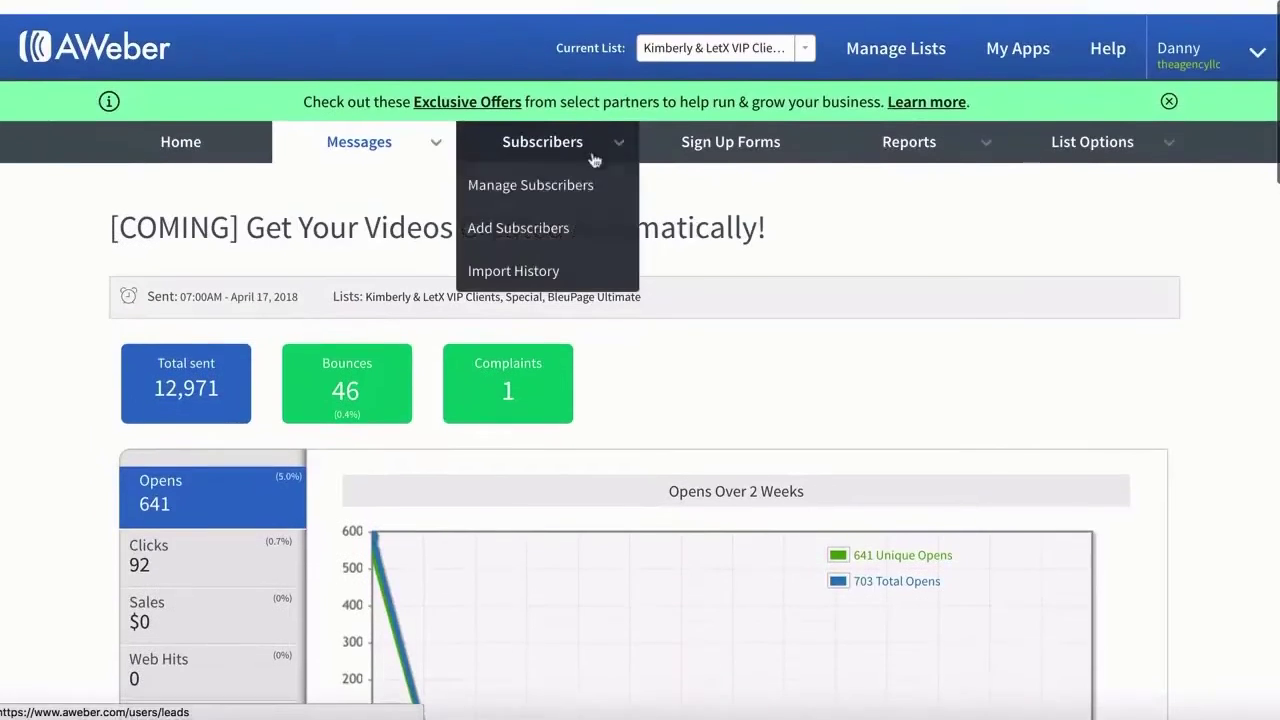
pyautogui.moveTo(450, 137)
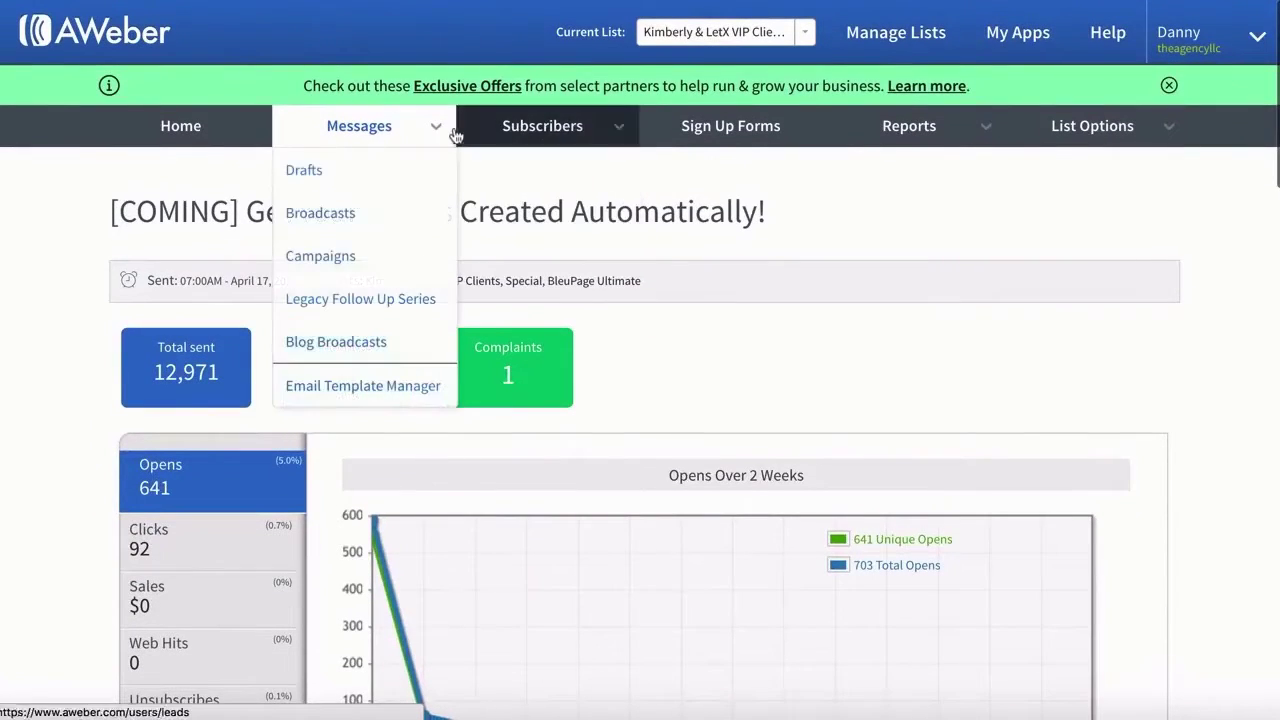
pyautogui.click(336, 180)
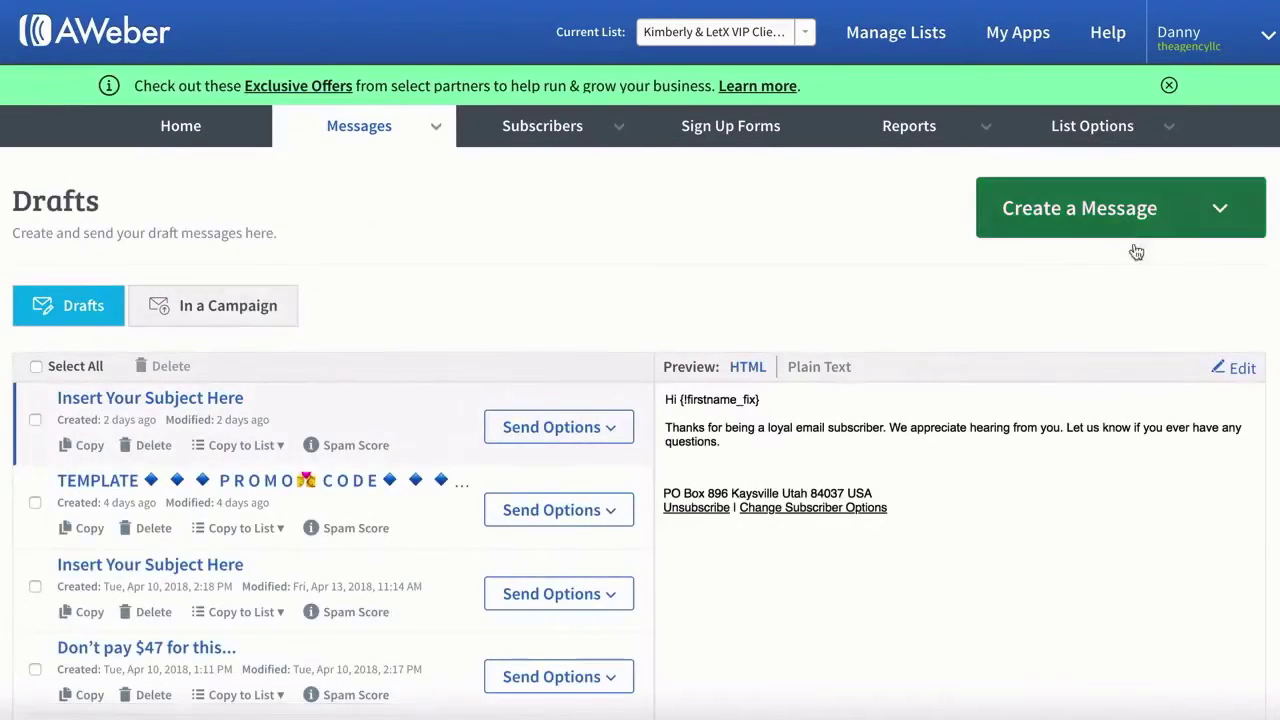
pyautogui.click(1120, 210)
# Step: Start a Drag & Drop email and paste the LetMailbox code into the greeting block's source
pyautogui.click(1102, 260)
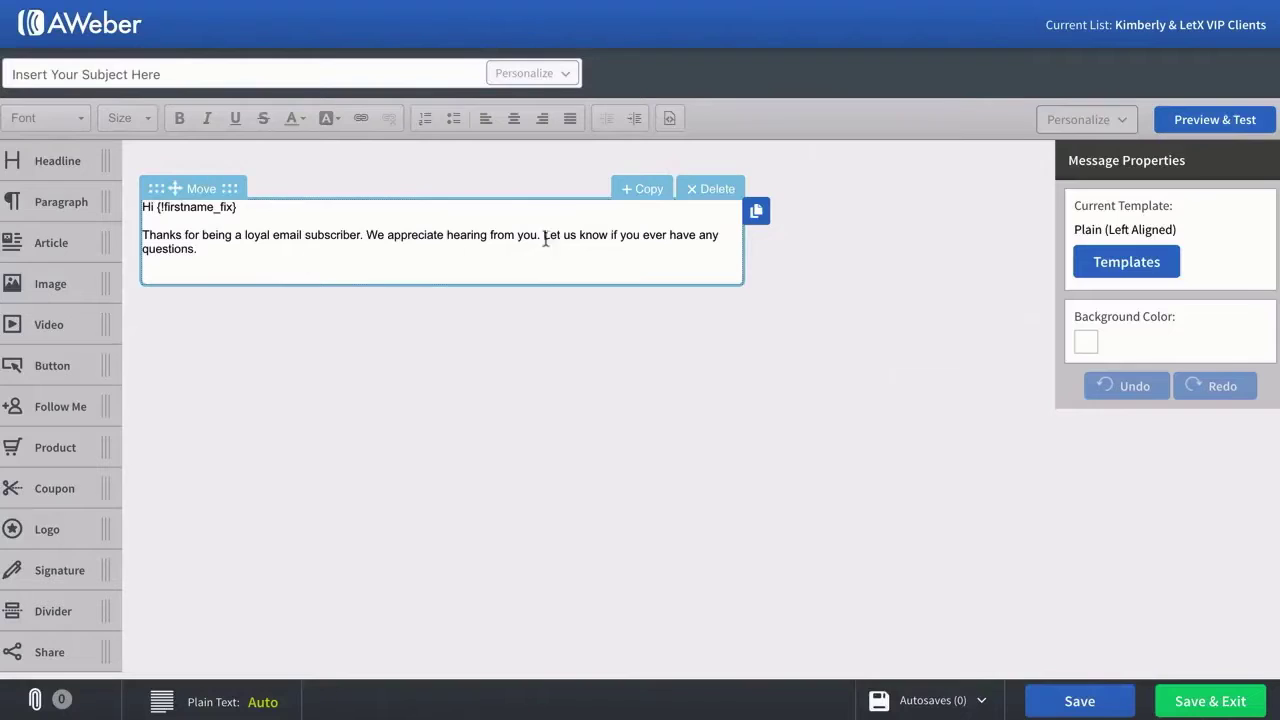
pyautogui.click(215, 256)
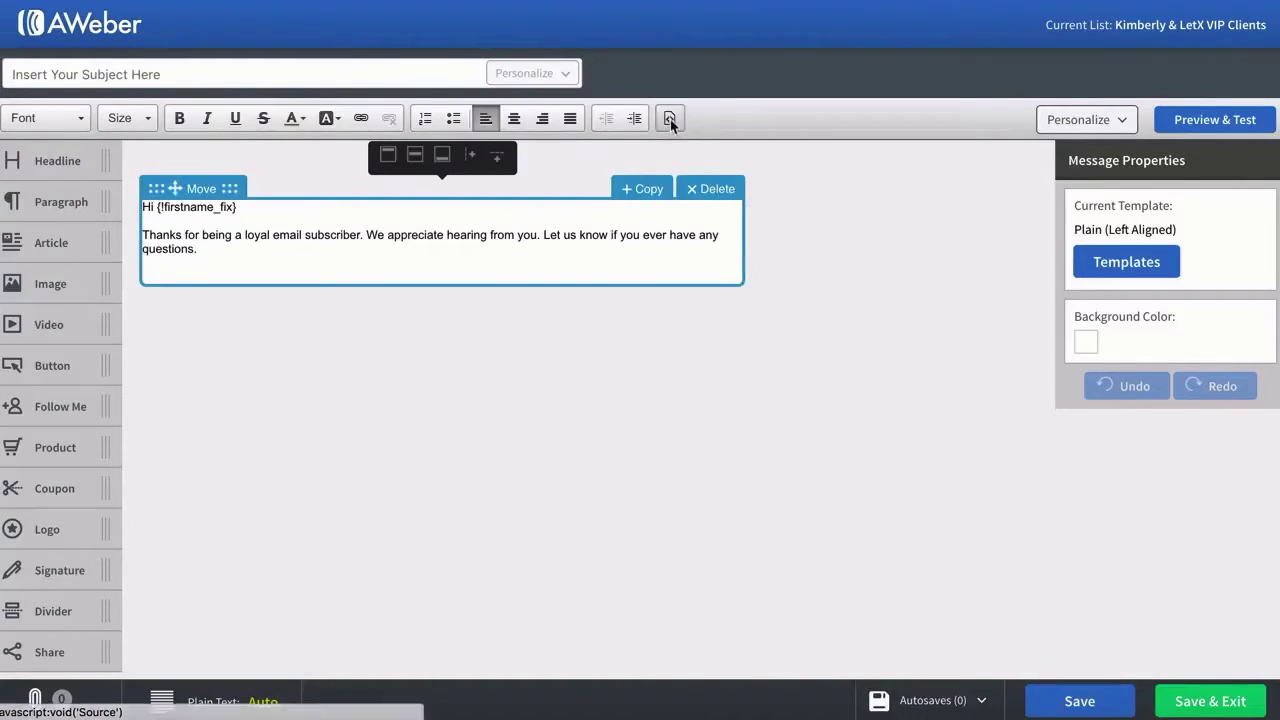
pyautogui.click(670, 118)
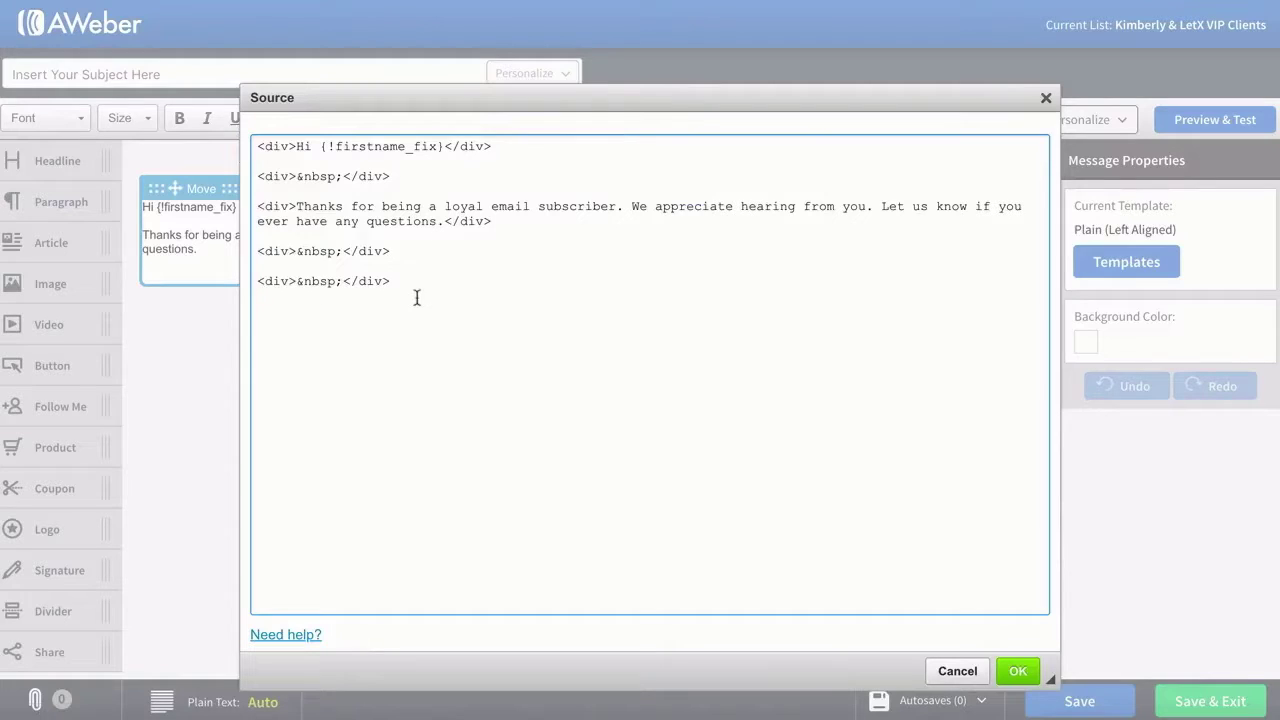
pyautogui.hotkey('ctrl', 'v')
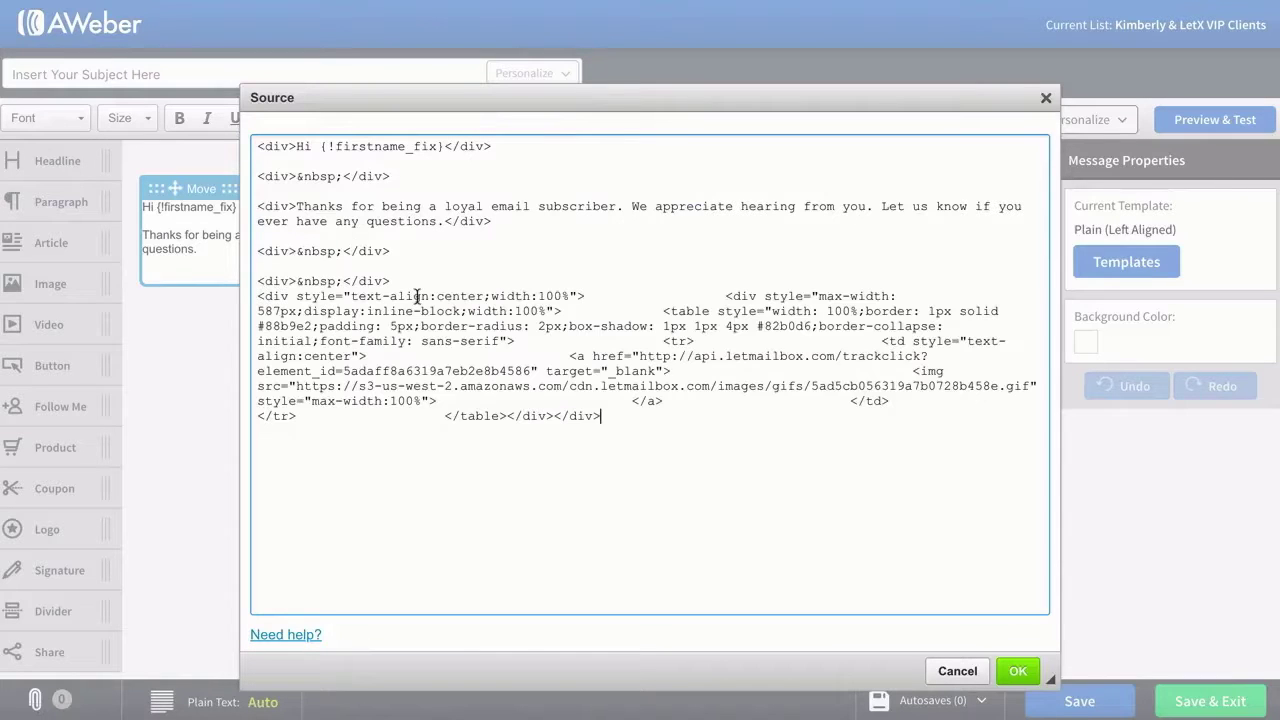
pyautogui.click(1010, 671)
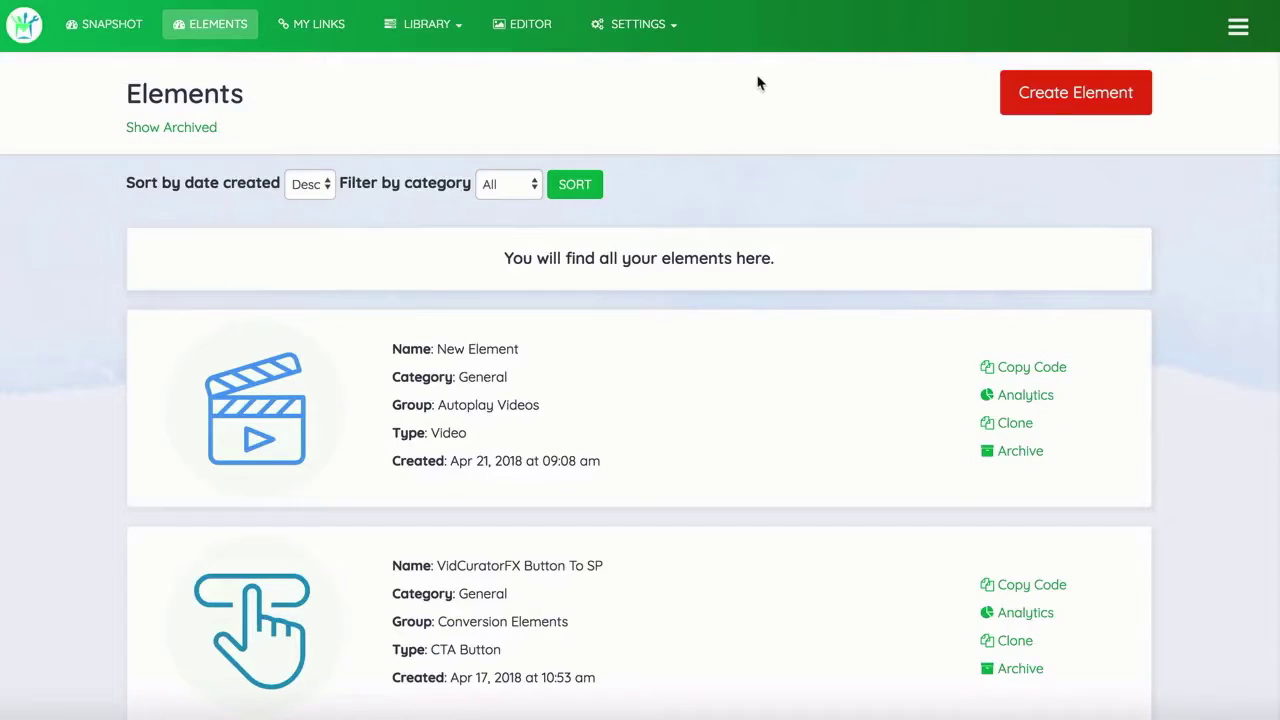
# Step: Open My Library, dismiss the From Youtube upload dialog, and show the Videos collection
pyautogui.click(440, 26)
pyautogui.click(468, 66)
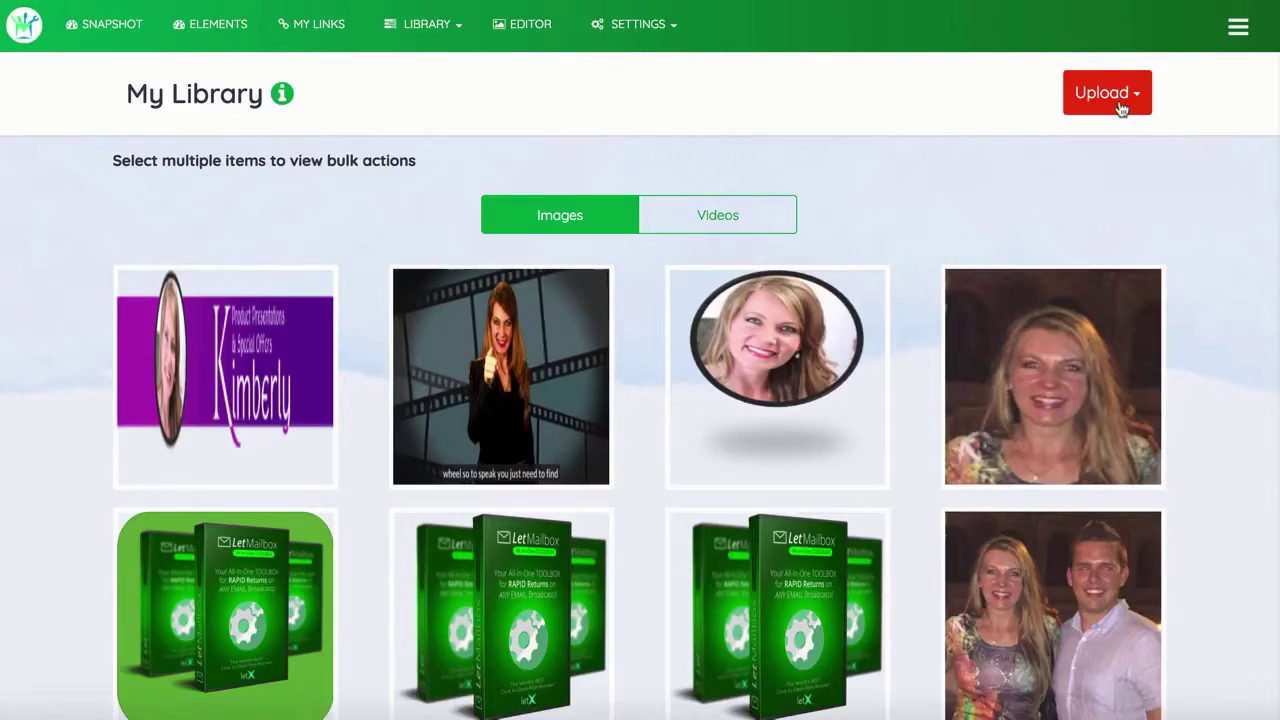
pyautogui.click(1121, 108)
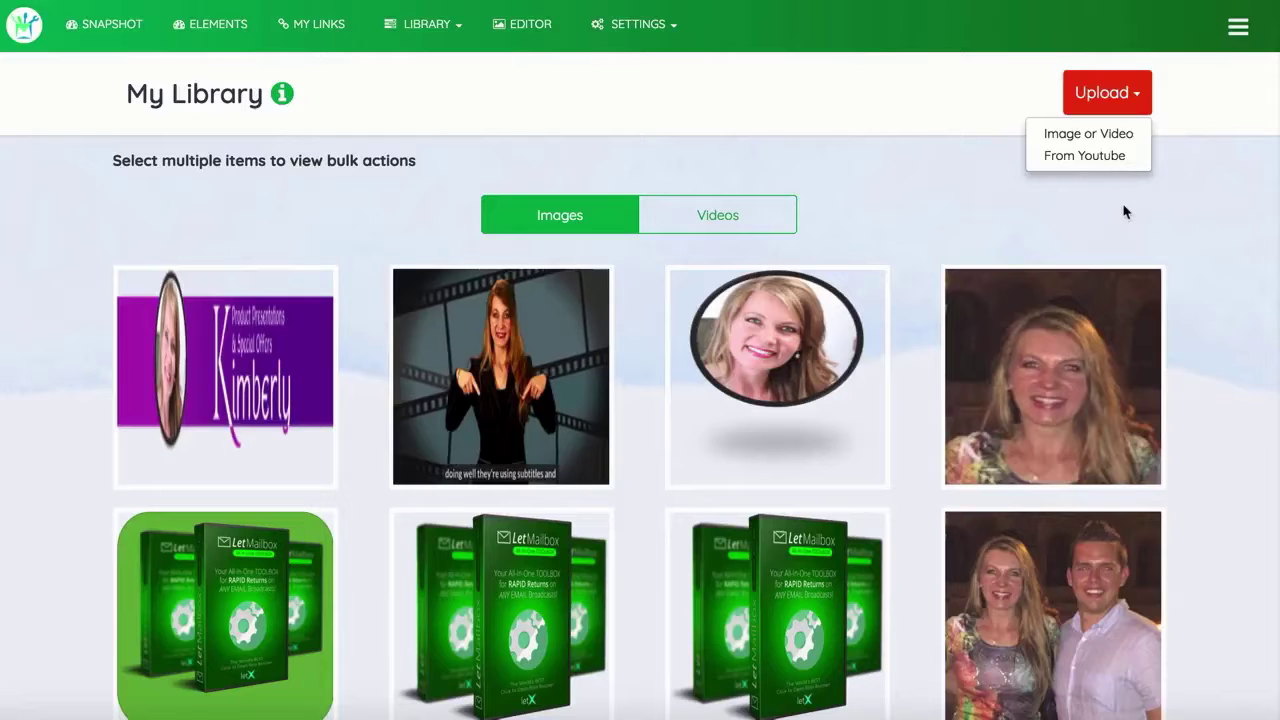
pyautogui.click(1090, 157)
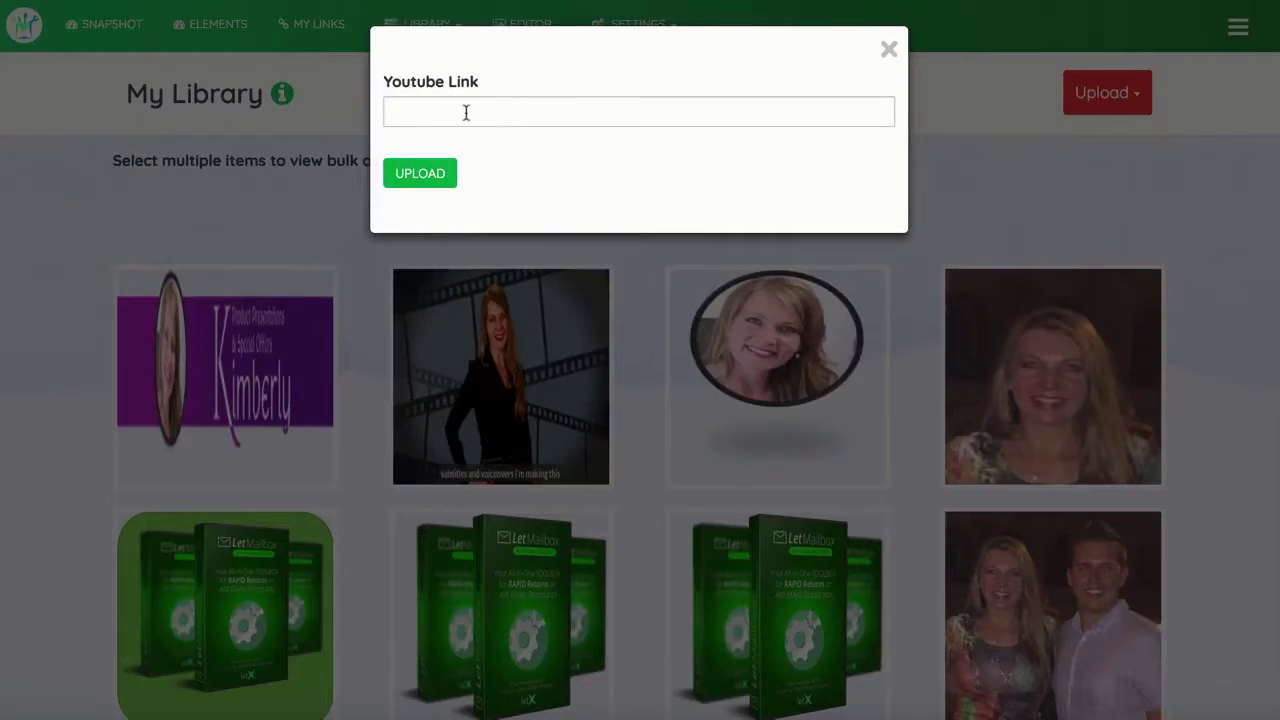
pyautogui.click(468, 112)
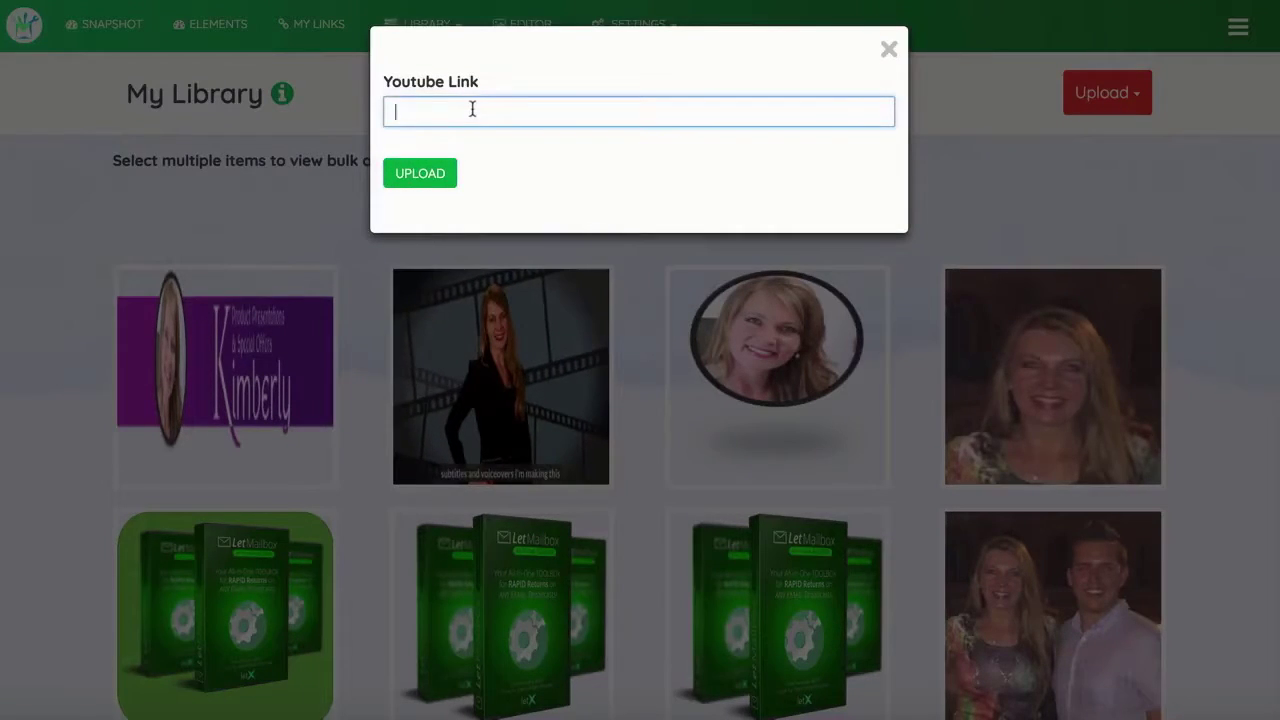
pyautogui.click(889, 50)
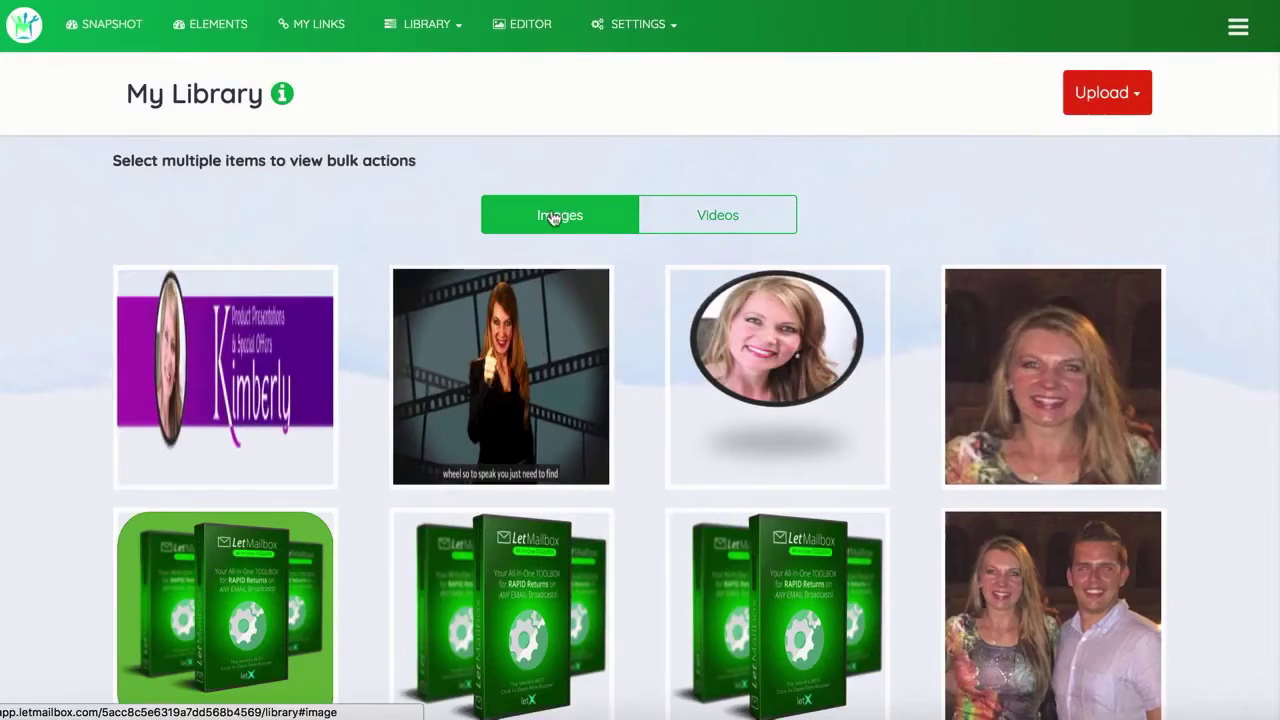
pyautogui.click(703, 225)
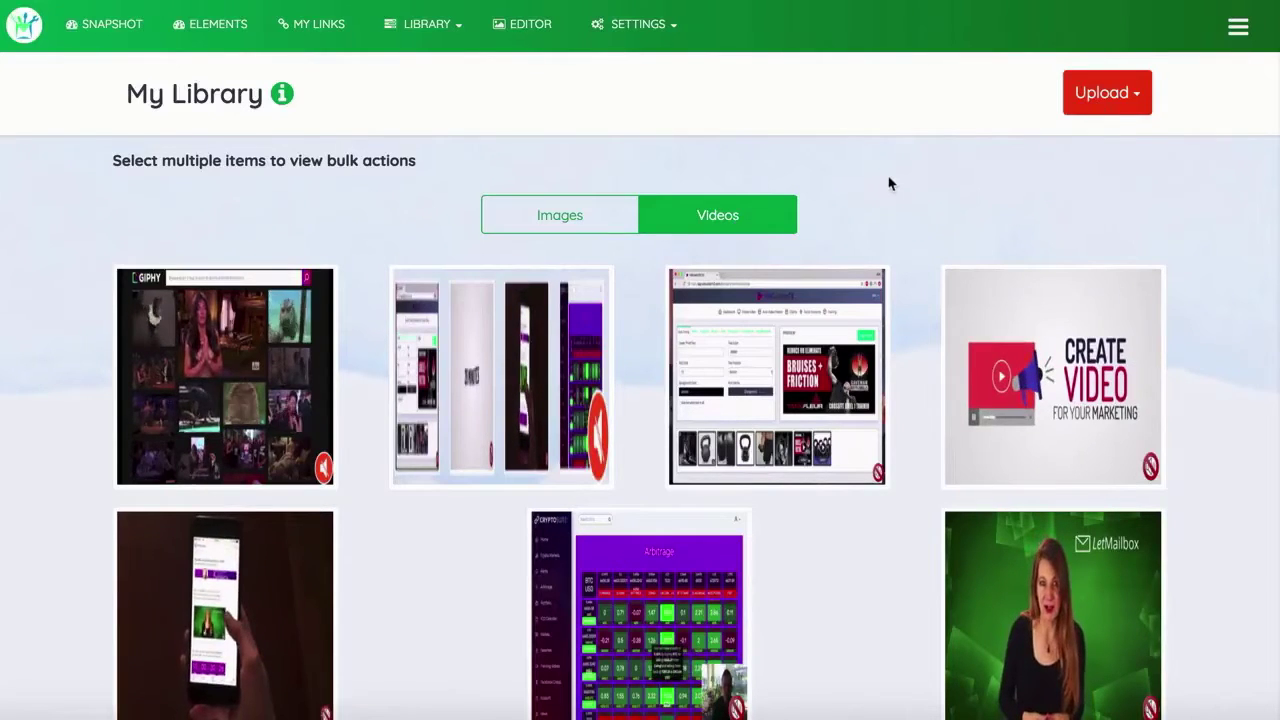
# Step: Upload VidCuratorFX2 - Walkthrough.mp4 from Downloads into the media library's videos
pyautogui.click(1097, 91)
pyautogui.click(1091, 136)
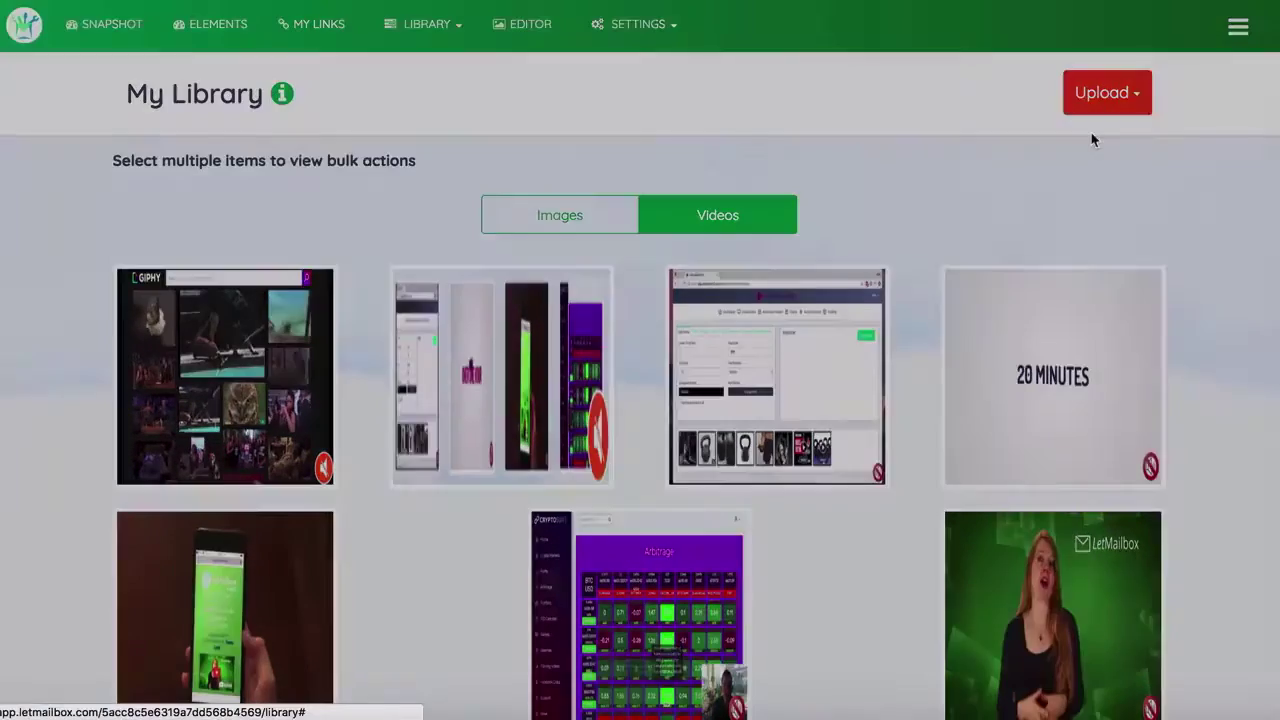
pyautogui.click(748, 360)
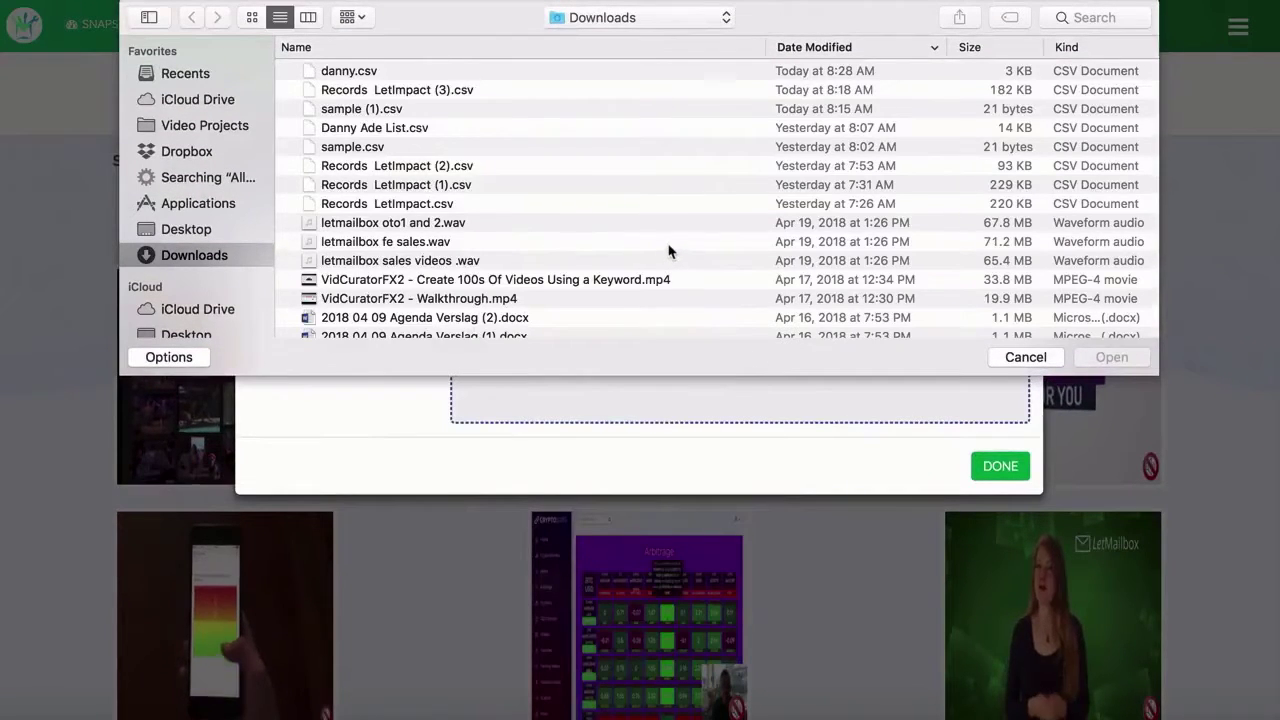
pyautogui.scroll(-5, 669, 251)
pyautogui.click(354, 196)
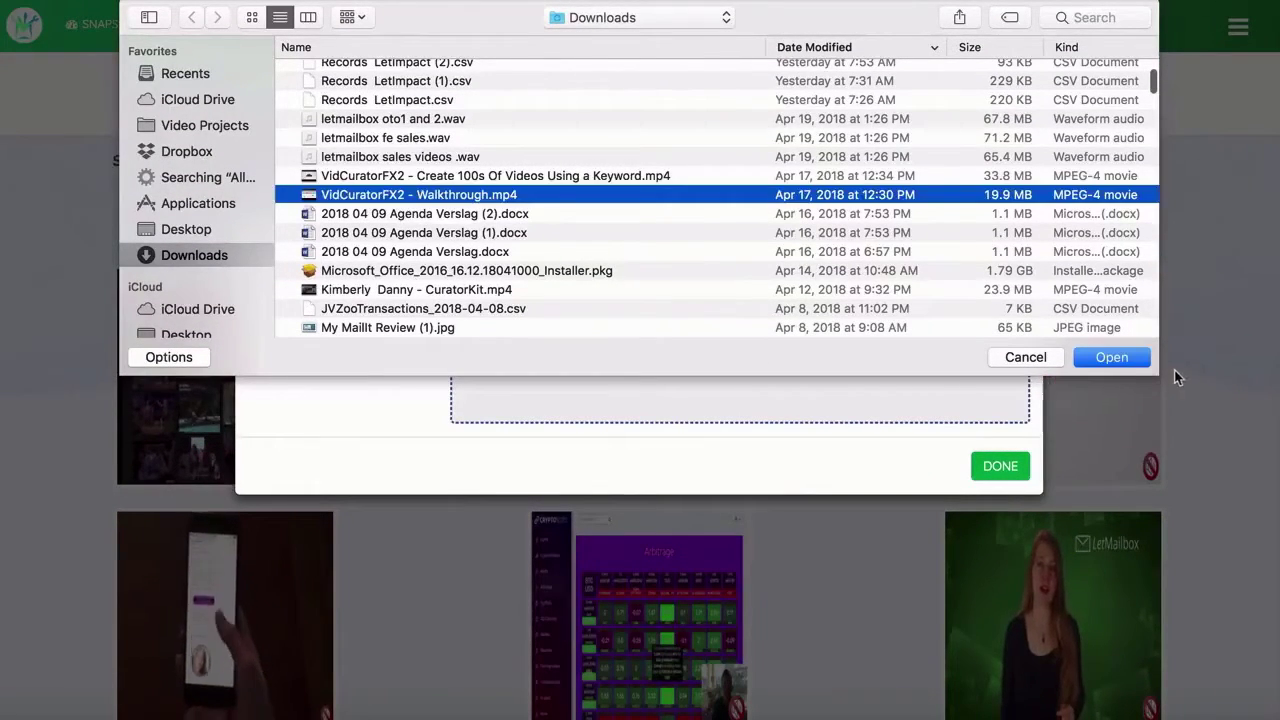
pyautogui.click(1111, 357)
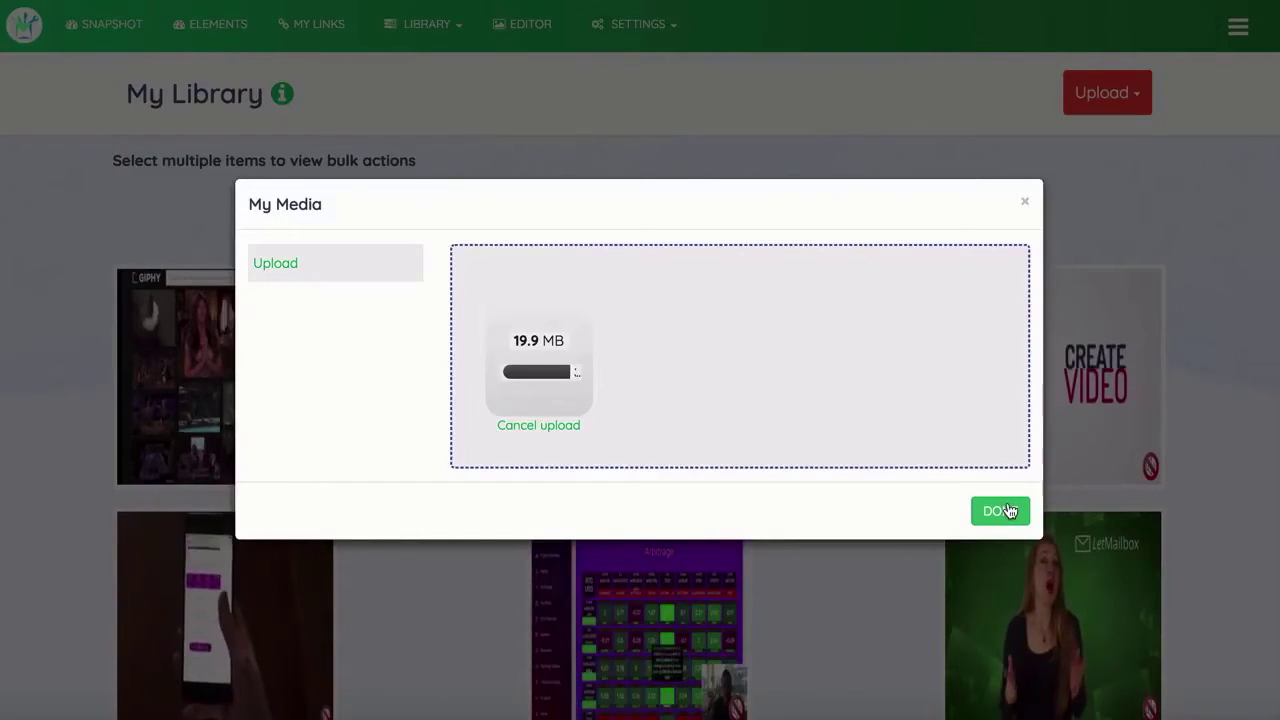
pyautogui.click(1000, 511)
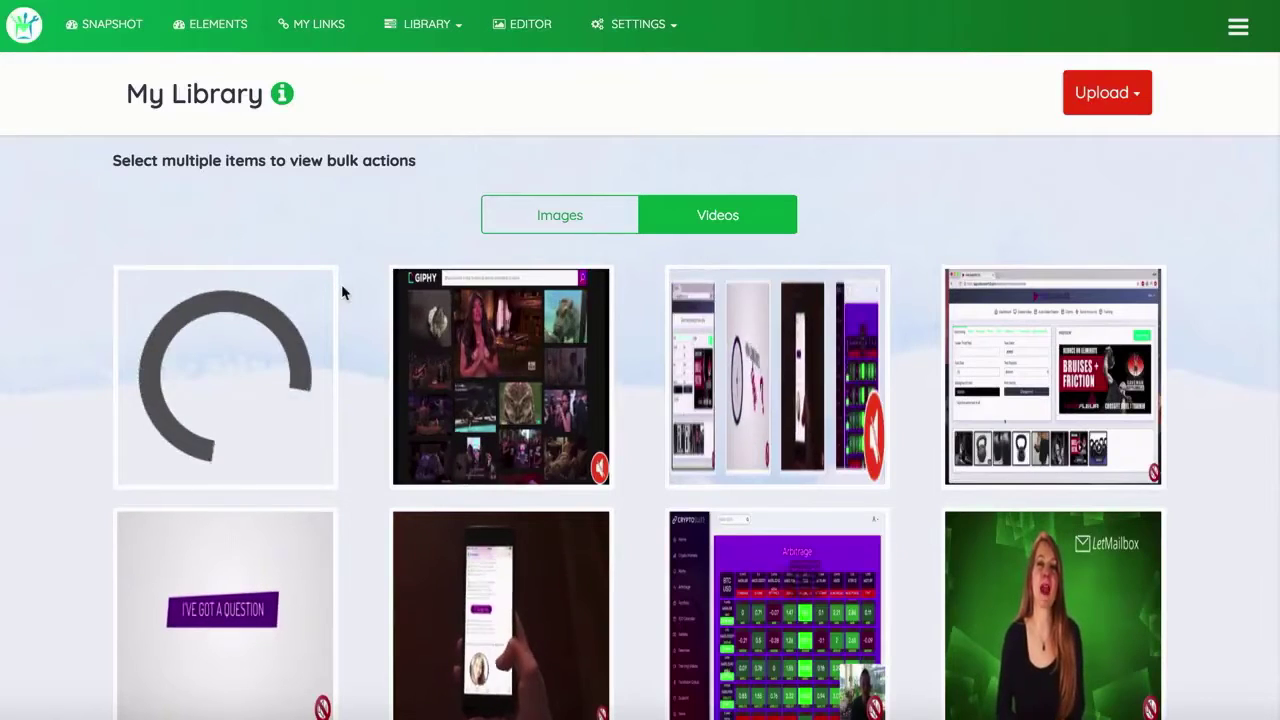
# Step: Preview one of the videos in the Videos collection
pyautogui.moveTo(592, 292)
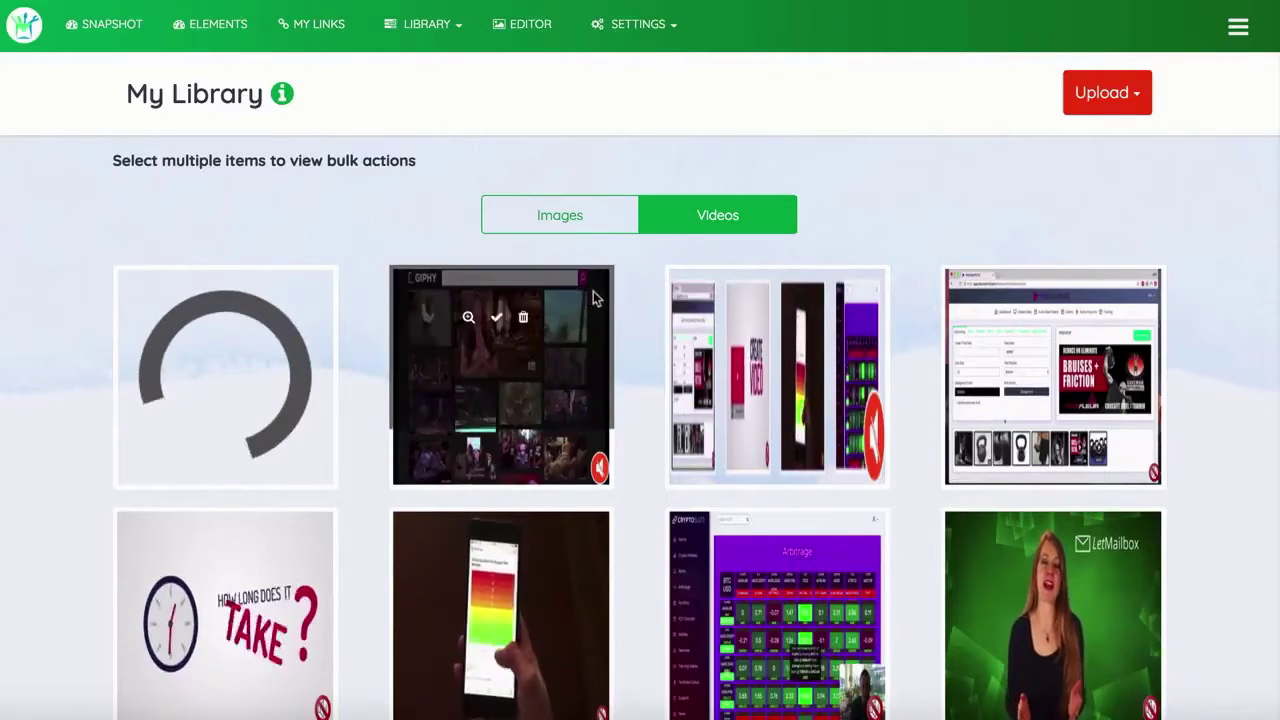
pyautogui.moveTo(998, 362)
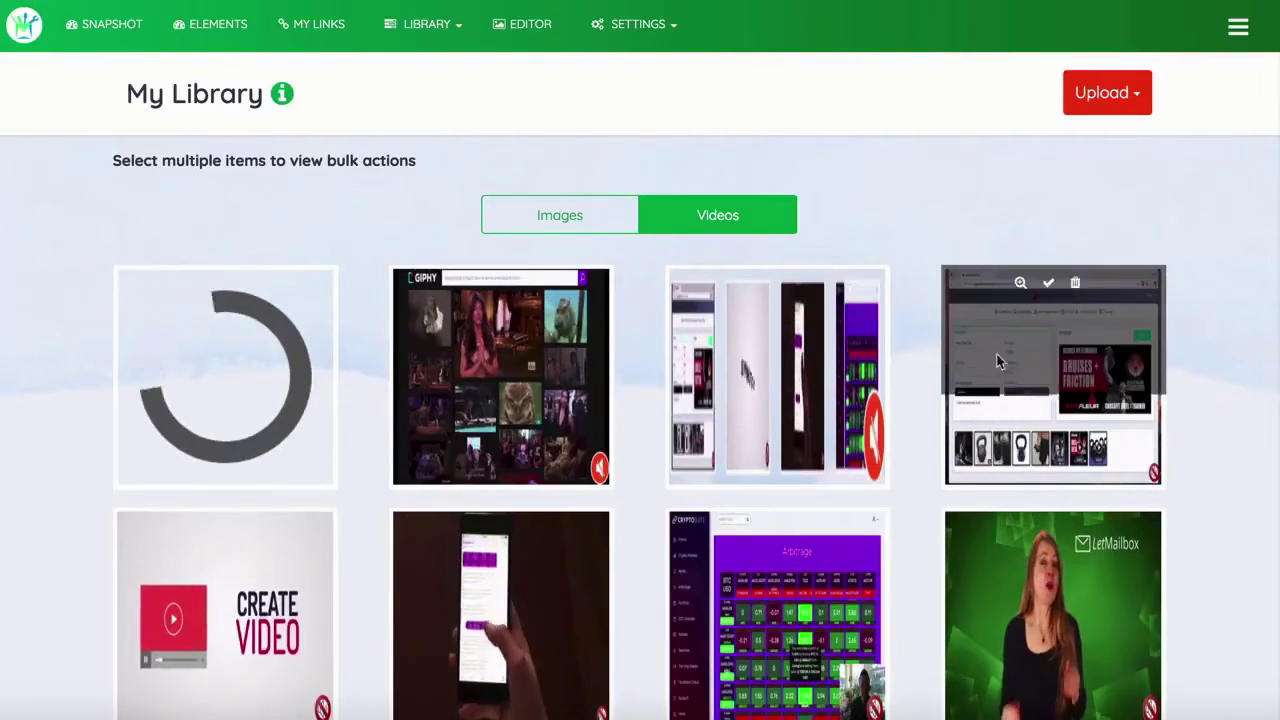
pyautogui.moveTo(246, 579)
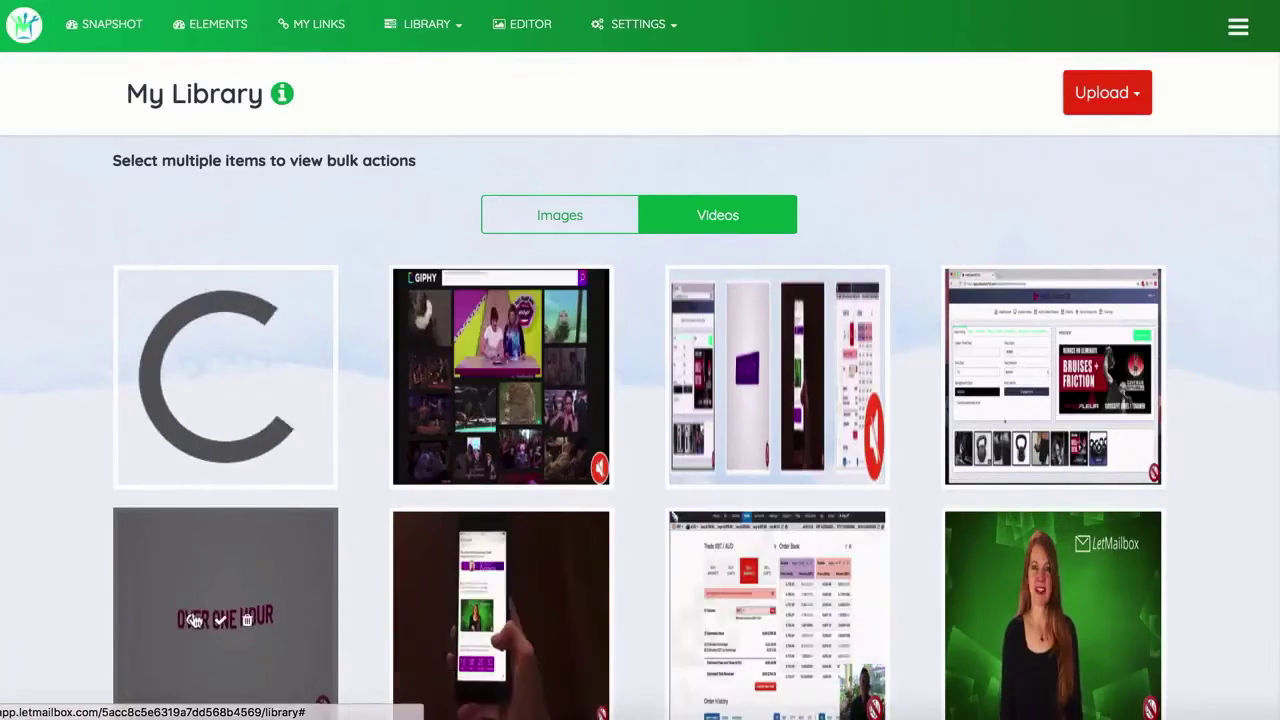
pyautogui.click(195, 620)
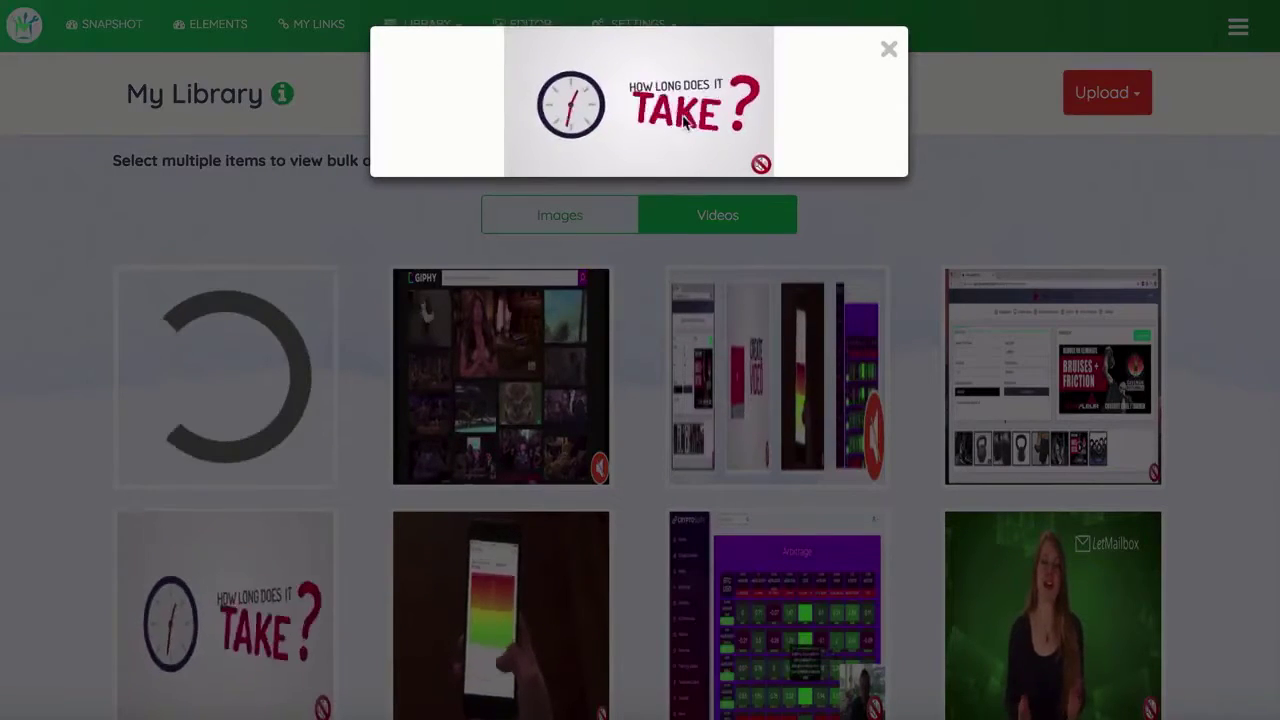
# Step: Close the video preview and load the couple photo from My Media into the Photo Editor
pyautogui.click(890, 50)
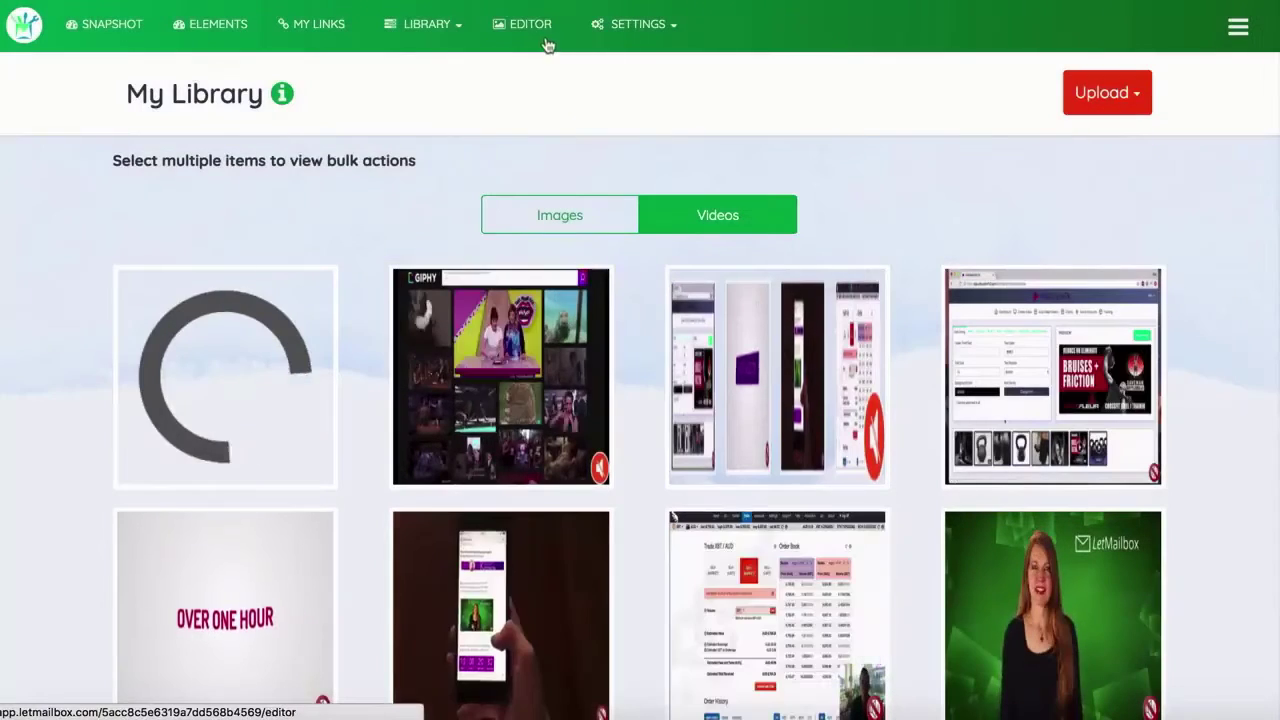
pyautogui.click(537, 38)
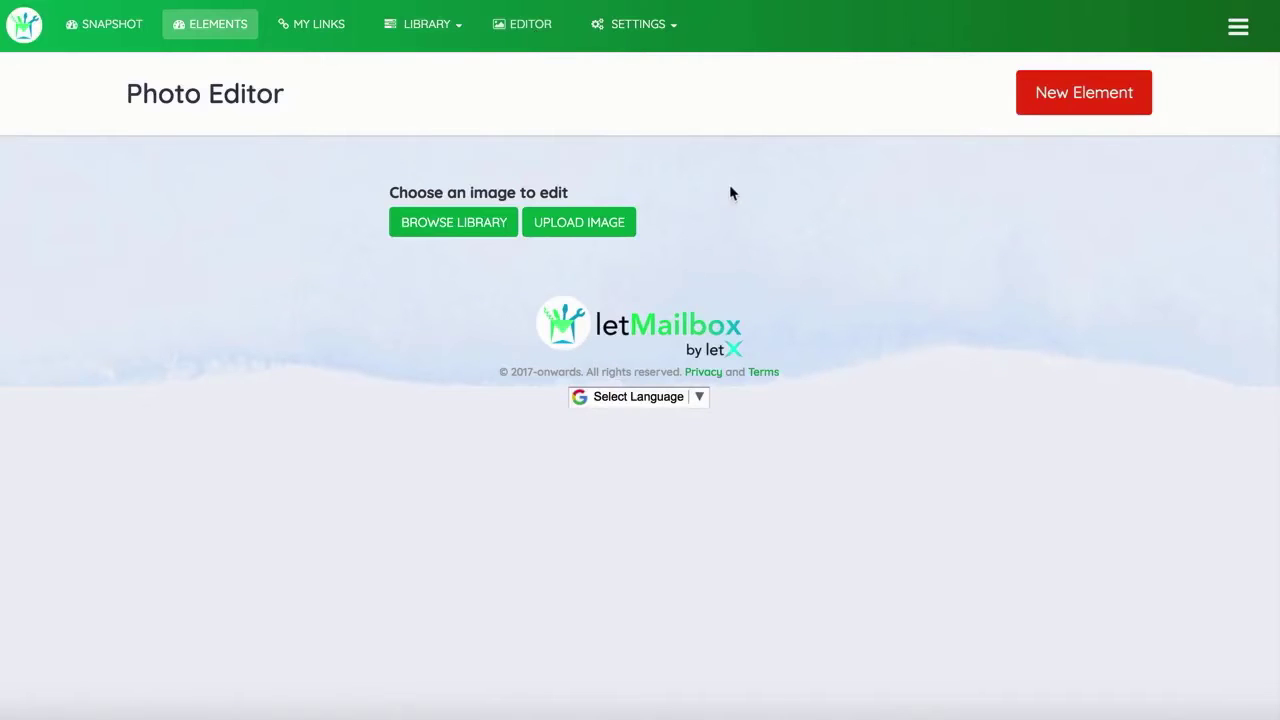
pyautogui.click(425, 230)
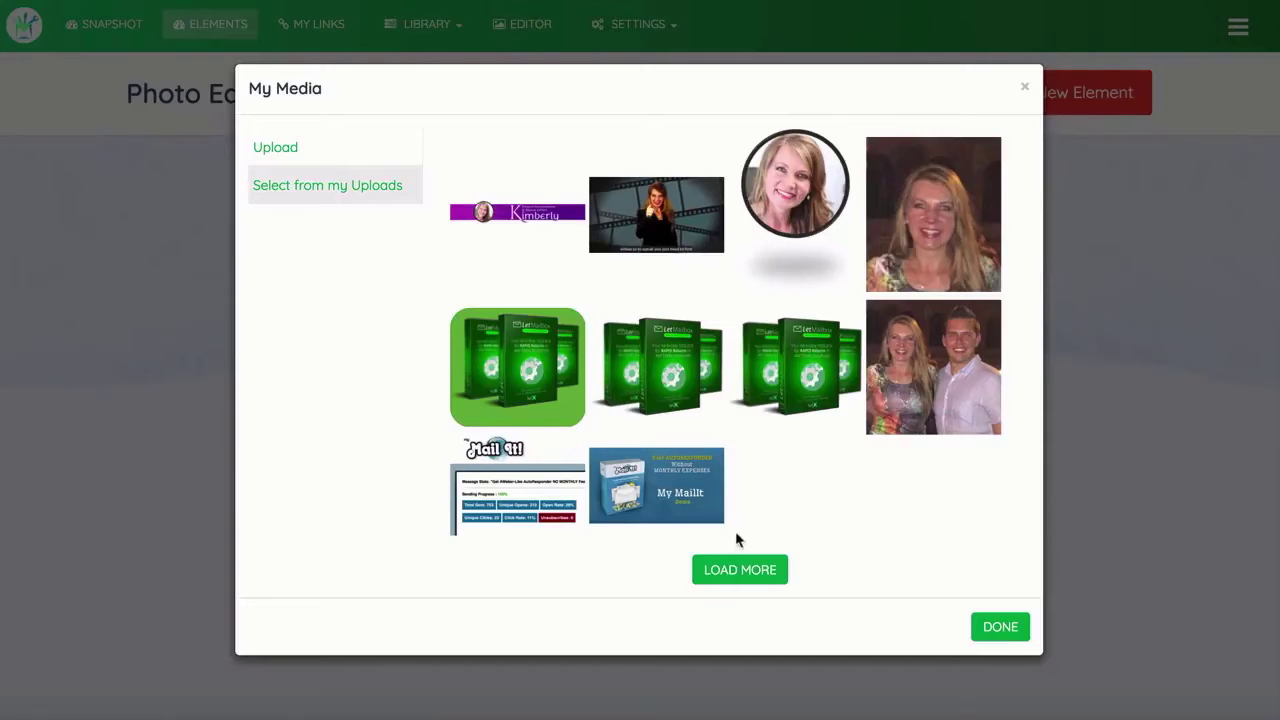
pyautogui.click(904, 355)
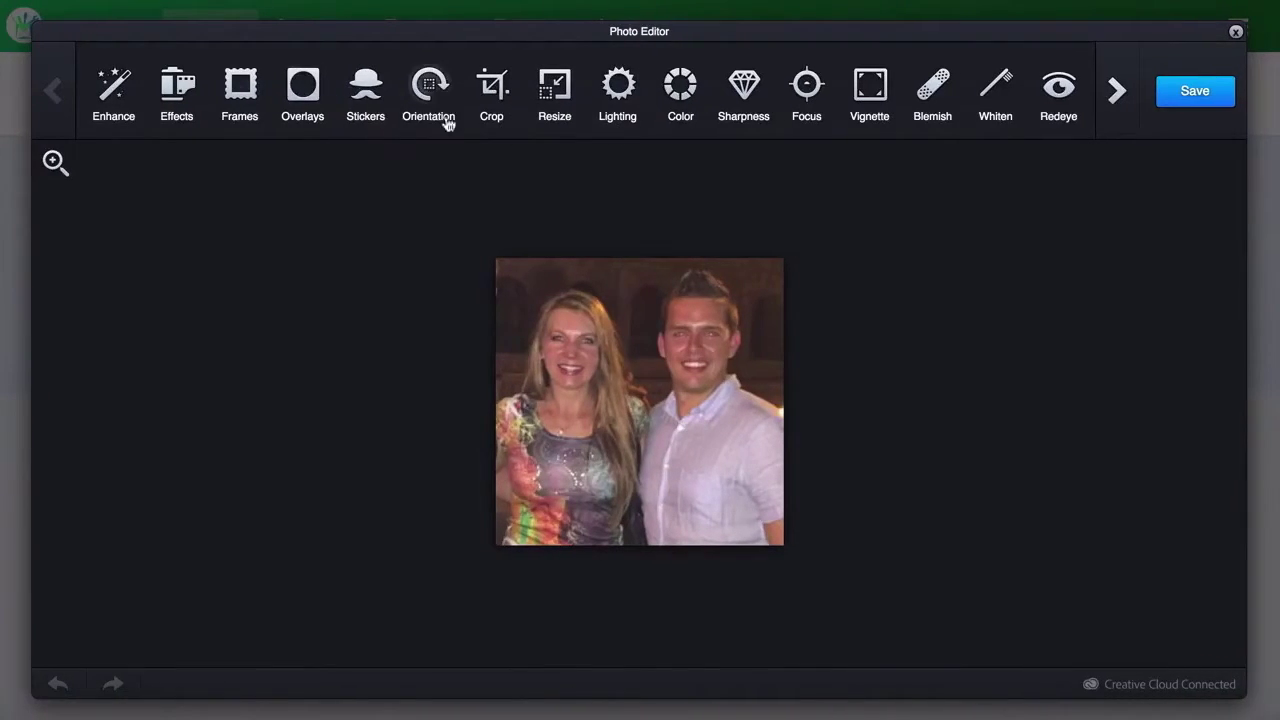
# Step: Apply a warmer Warmth setting to the couple photo, then close the editor without saving
pyautogui.click(680, 96)
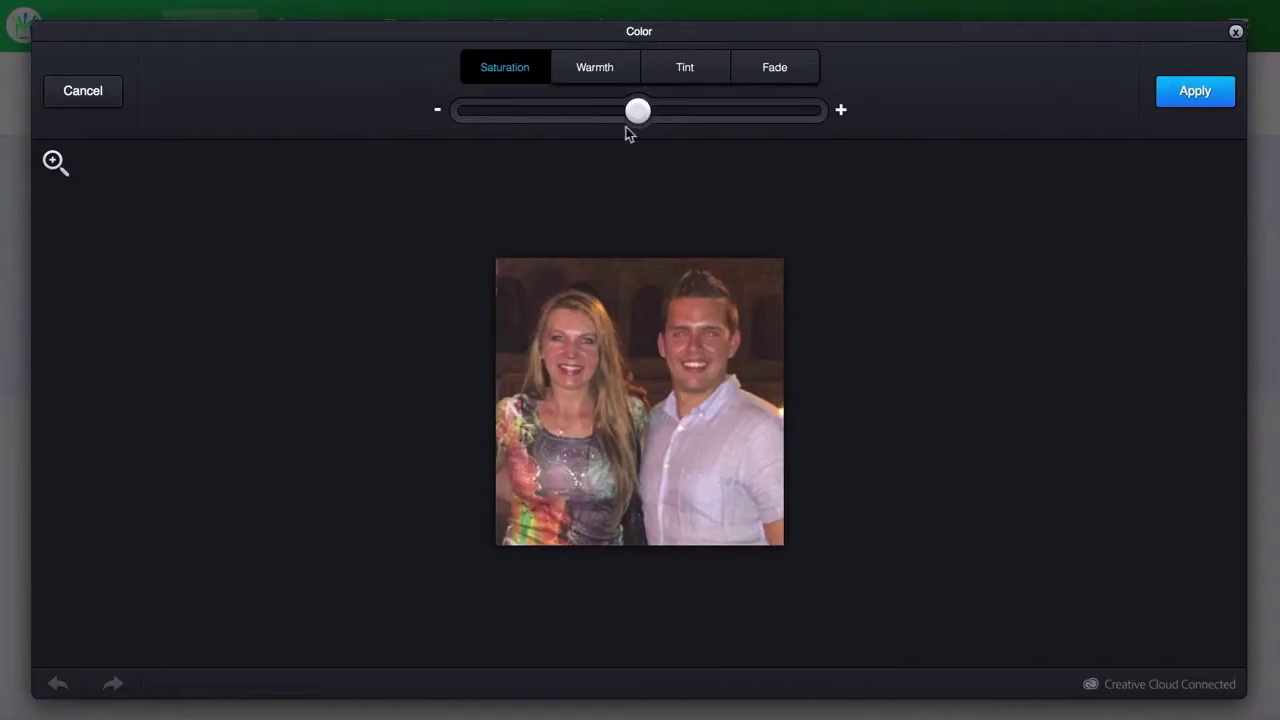
pyautogui.click(600, 70)
pyautogui.moveTo(641, 114); pyautogui.dragTo(748, 117)
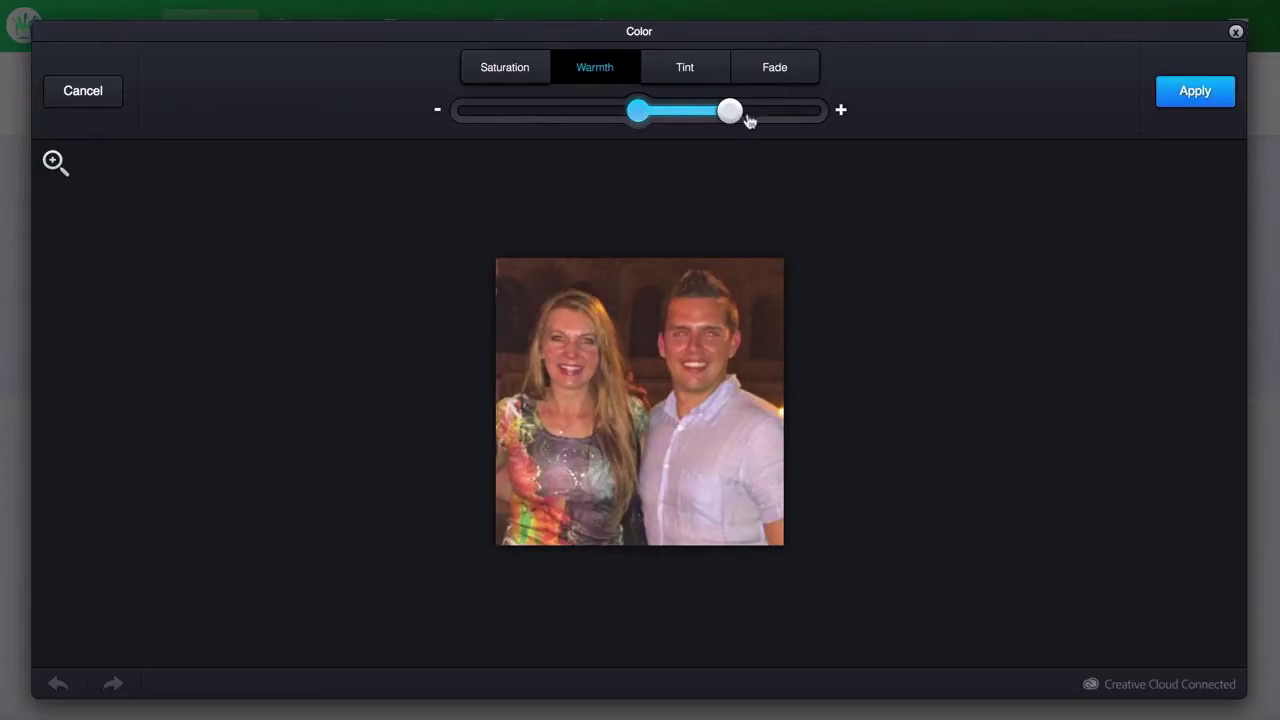
pyautogui.click(1196, 104)
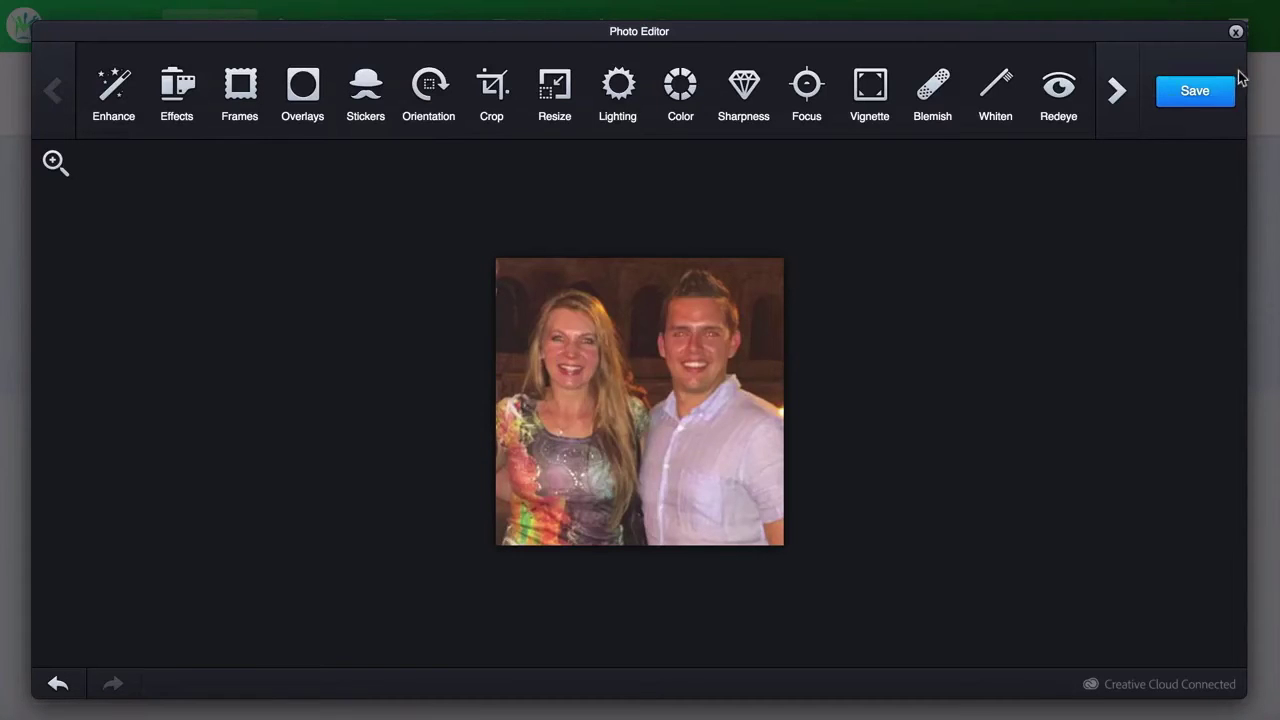
pyautogui.click(1236, 31)
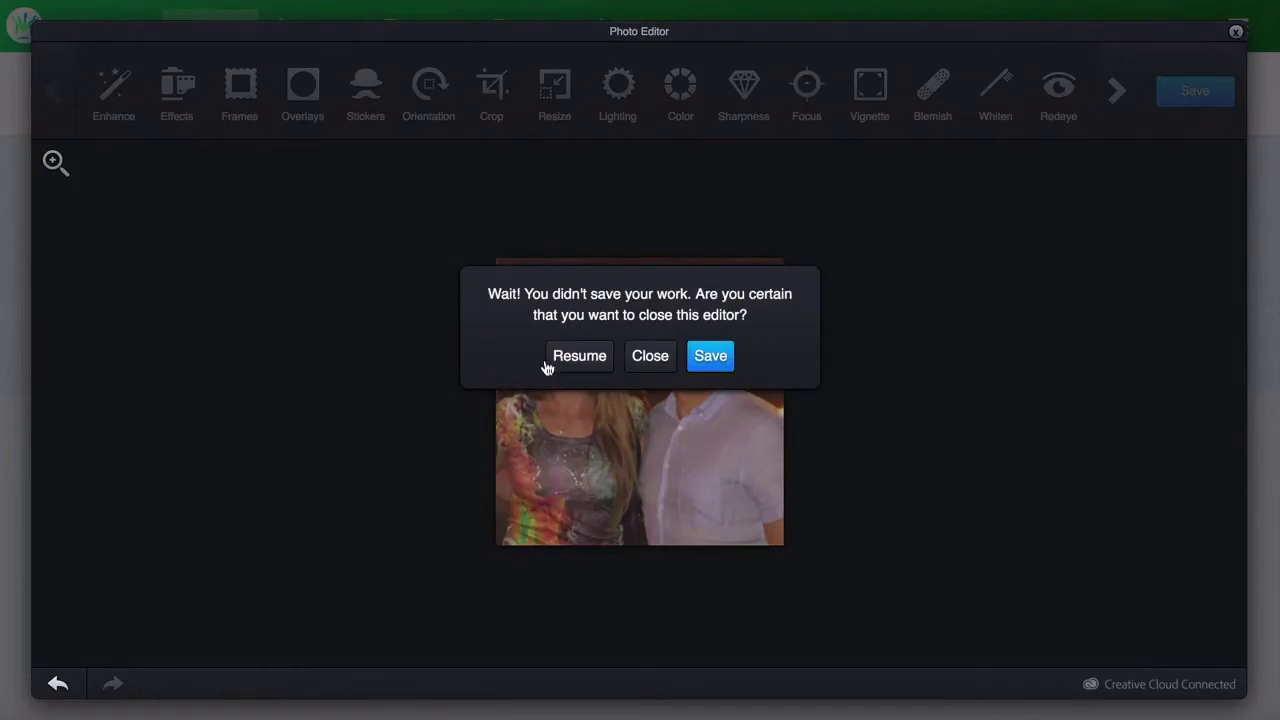
pyautogui.click(643, 360)
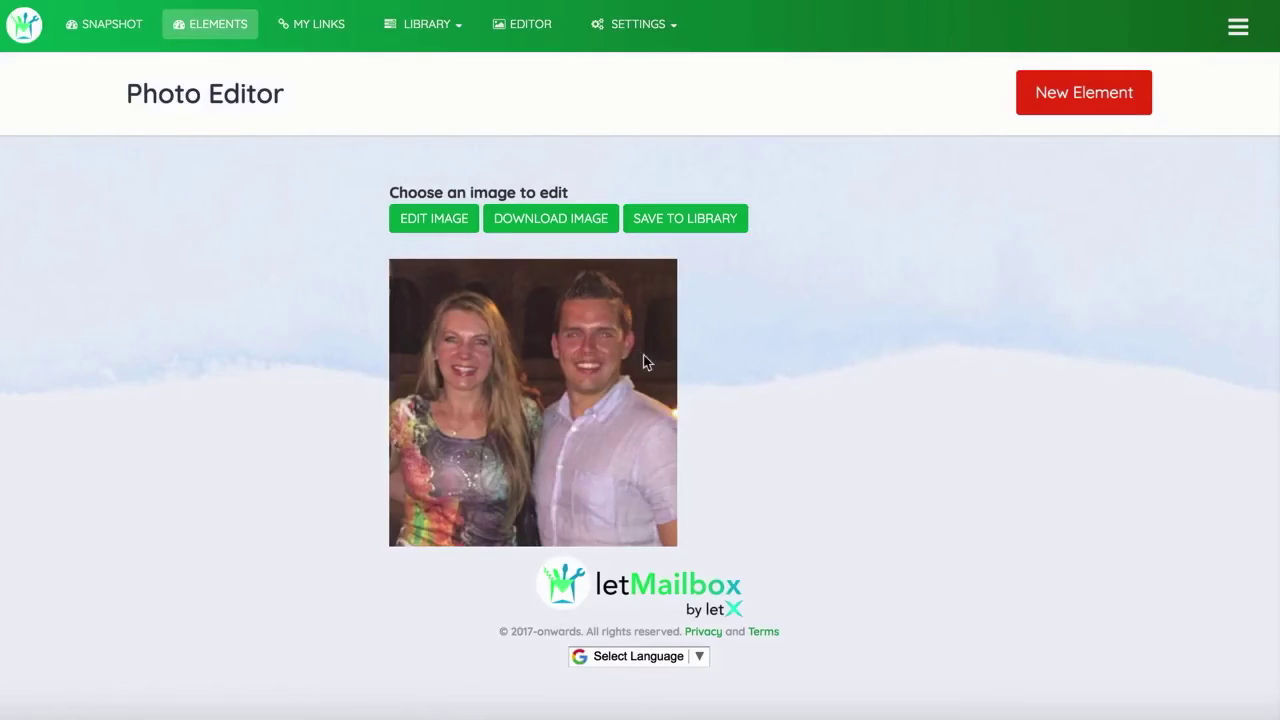
pyautogui.click(699, 658)
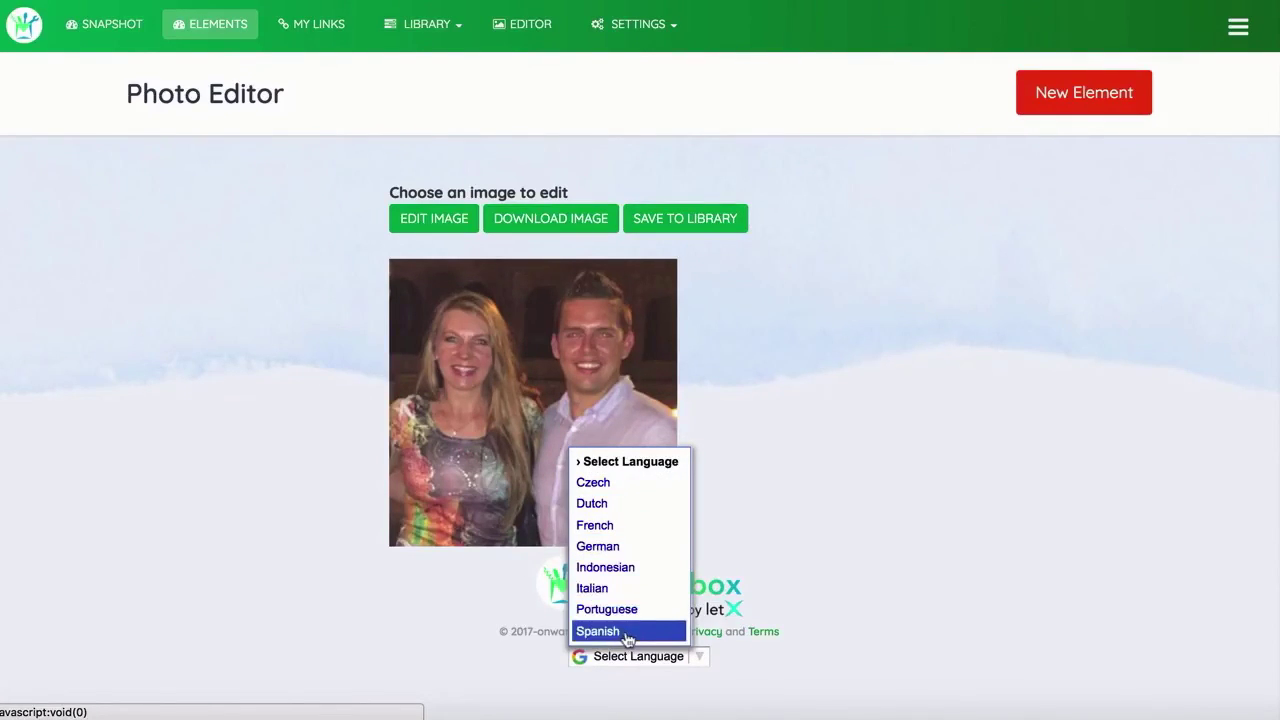
pyautogui.click(831, 585)
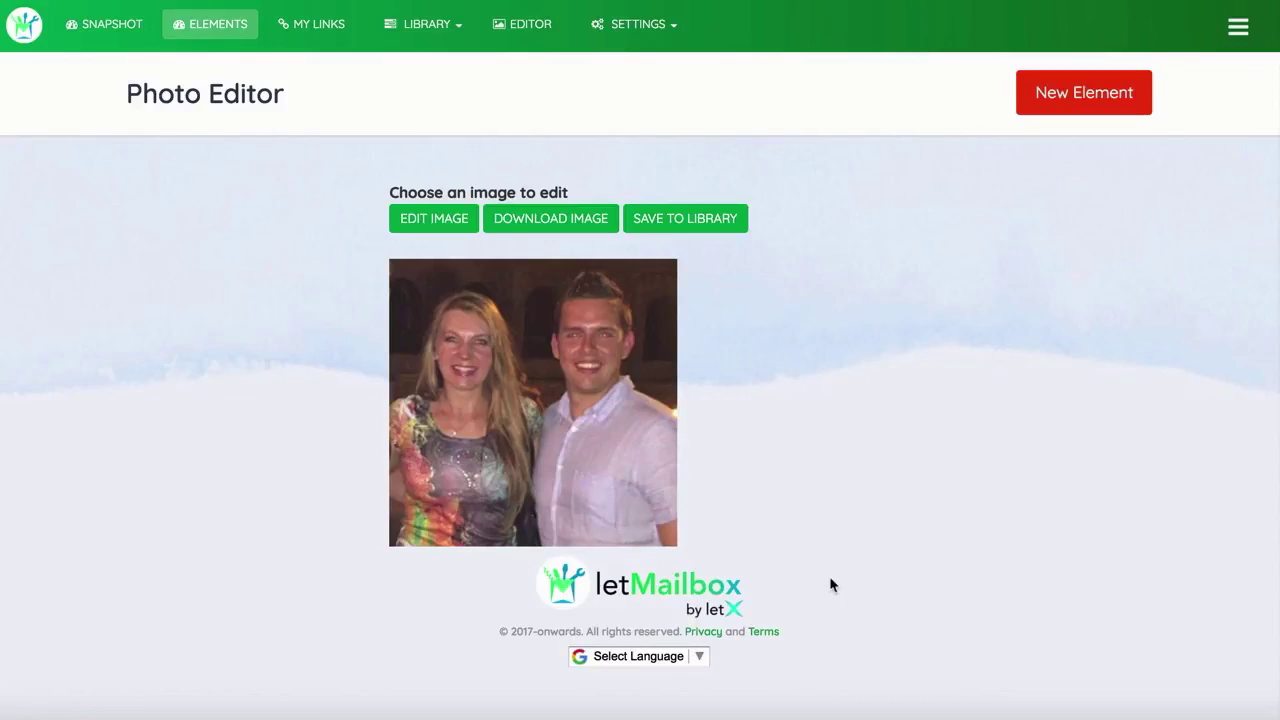